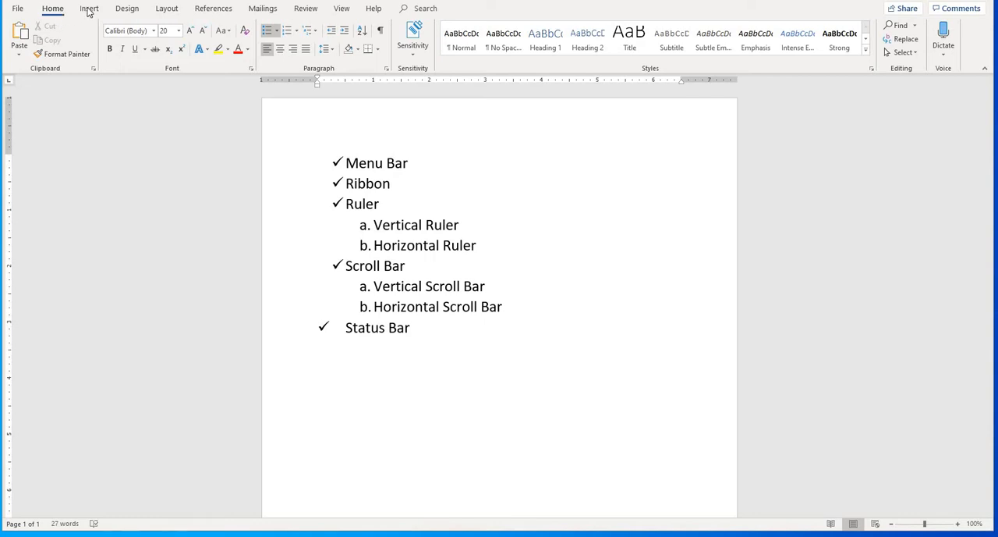
- Examine the ribbon's command sets for Insert, Design, Layout and Home
click(89, 8)
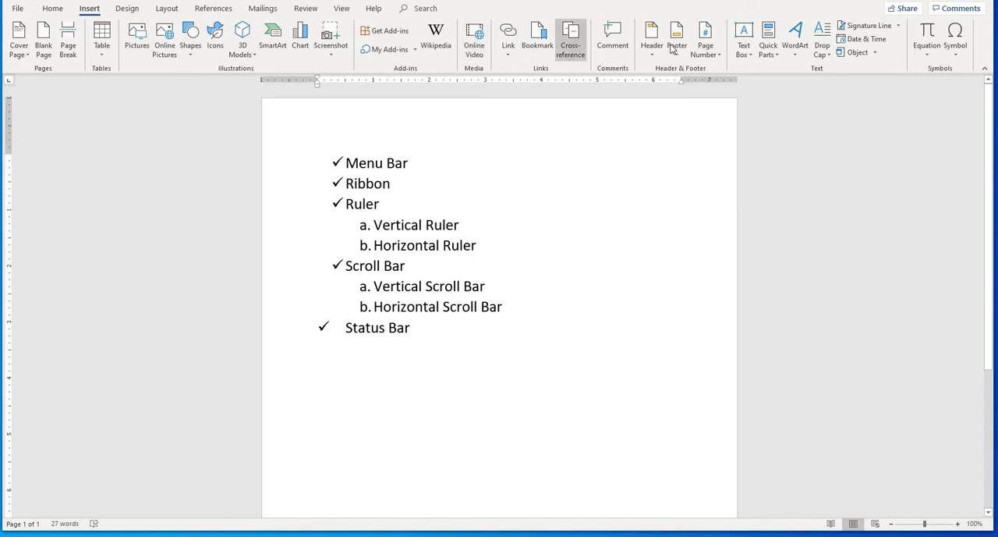
click(125, 9)
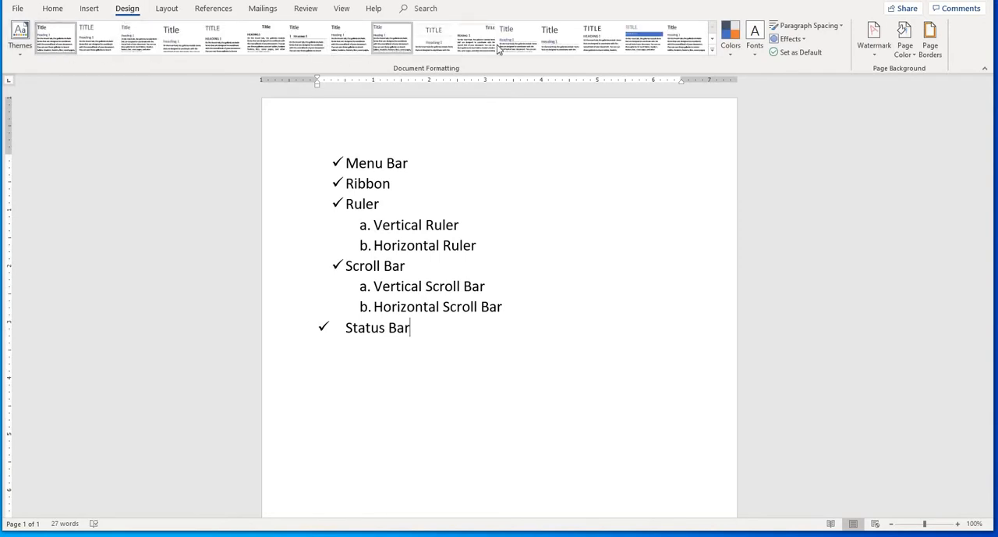
click(167, 10)
click(51, 11)
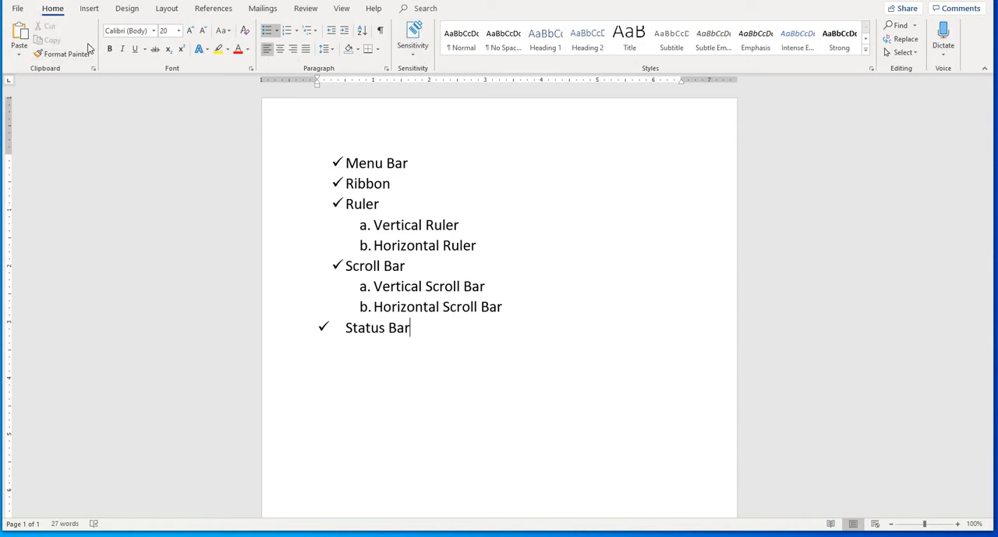
click(90, 9)
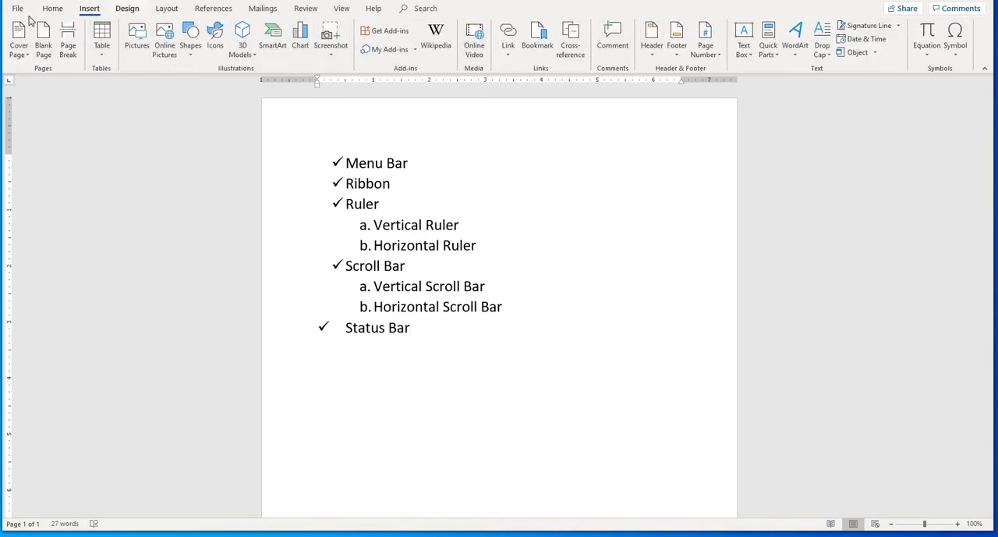
click(56, 11)
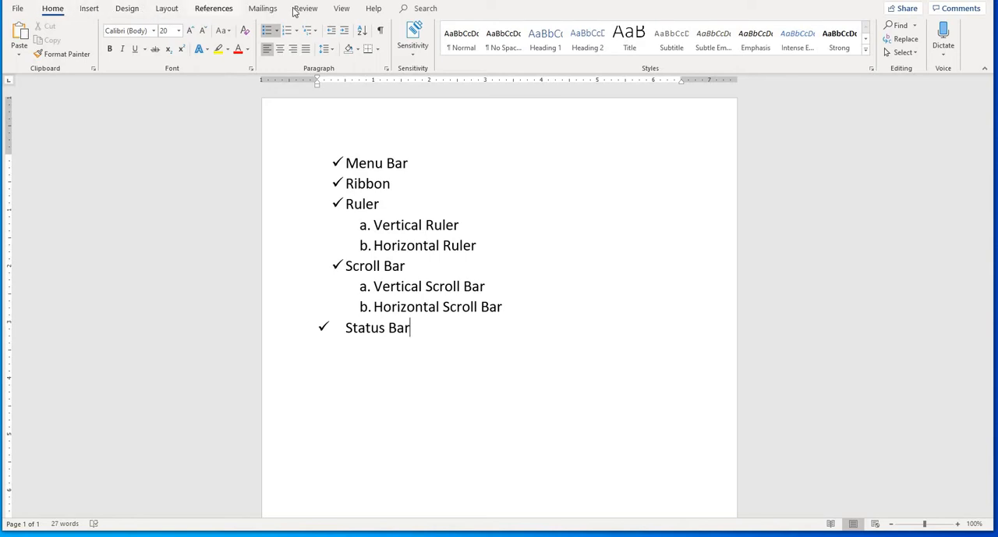
- Collapse the ribbon so that only its category names remain above the document
right_click(82, 11)
right_click(63, 11)
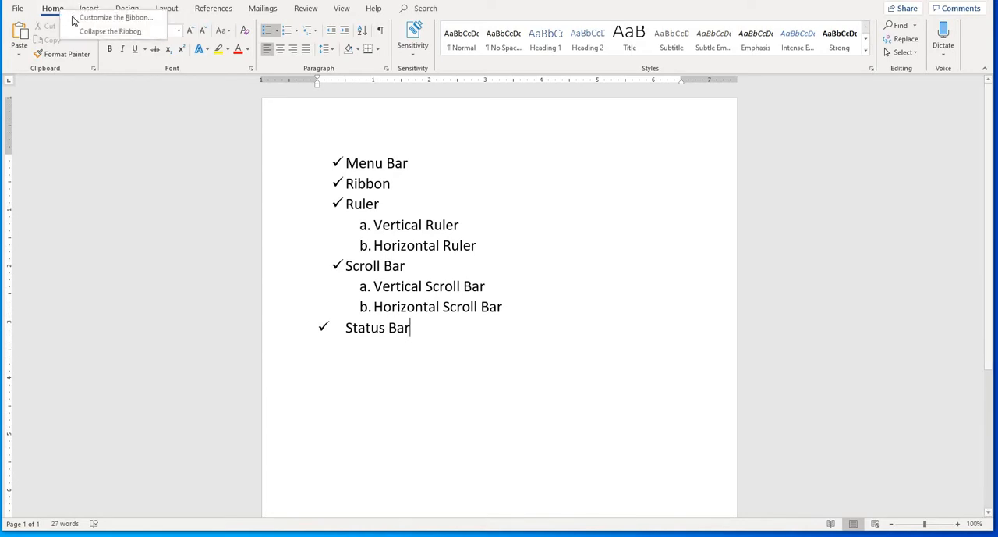
right_click(228, 14)
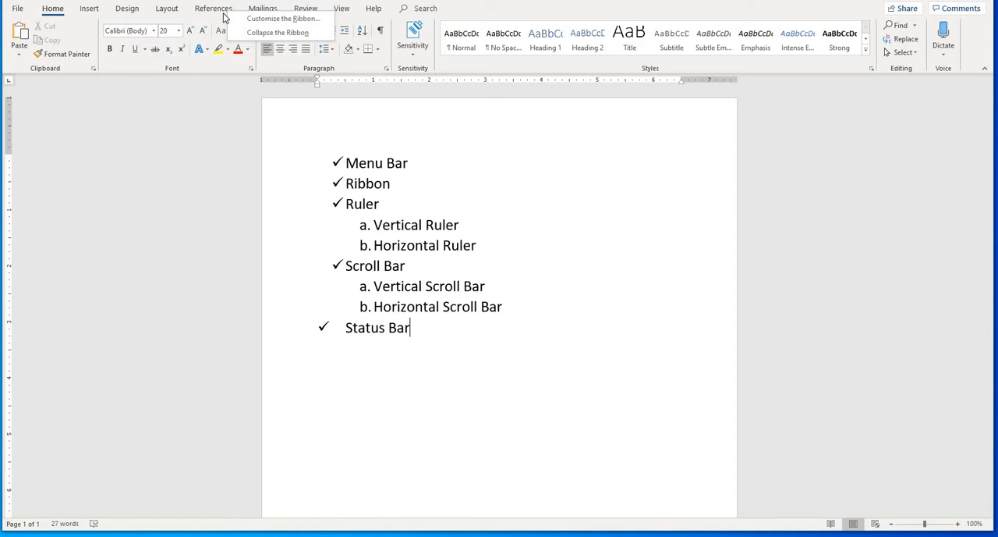
right_click(223, 10)
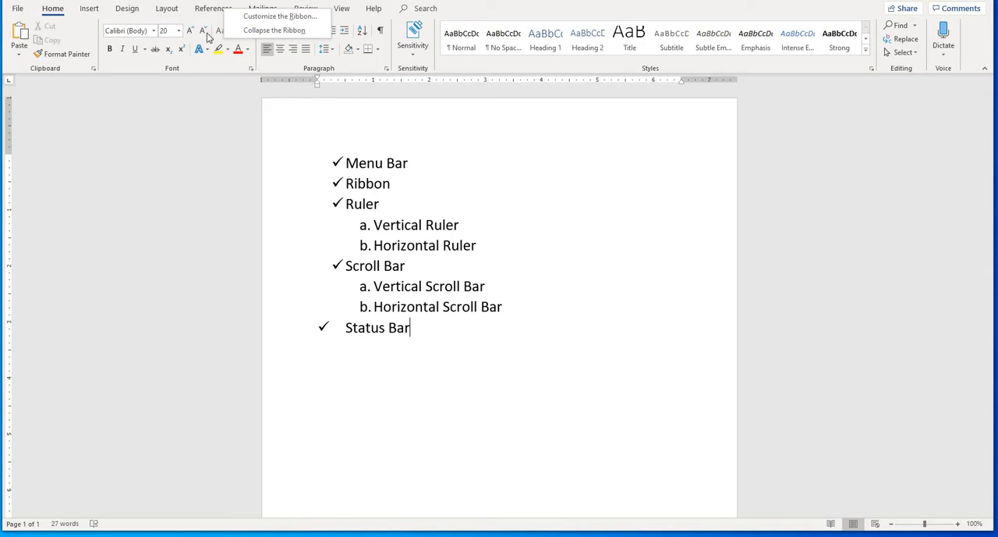
right_click(164, 11)
right_click(99, 11)
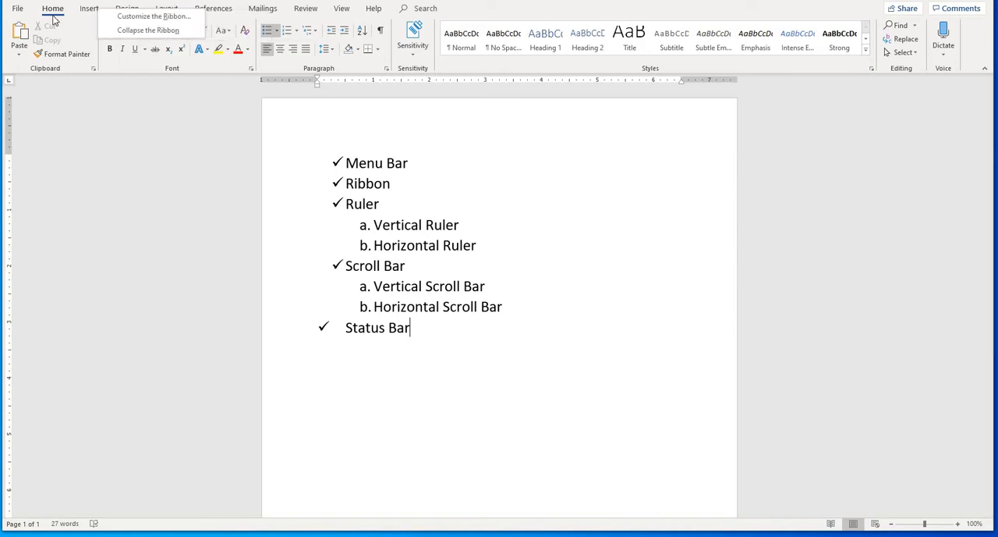
right_click(81, 38)
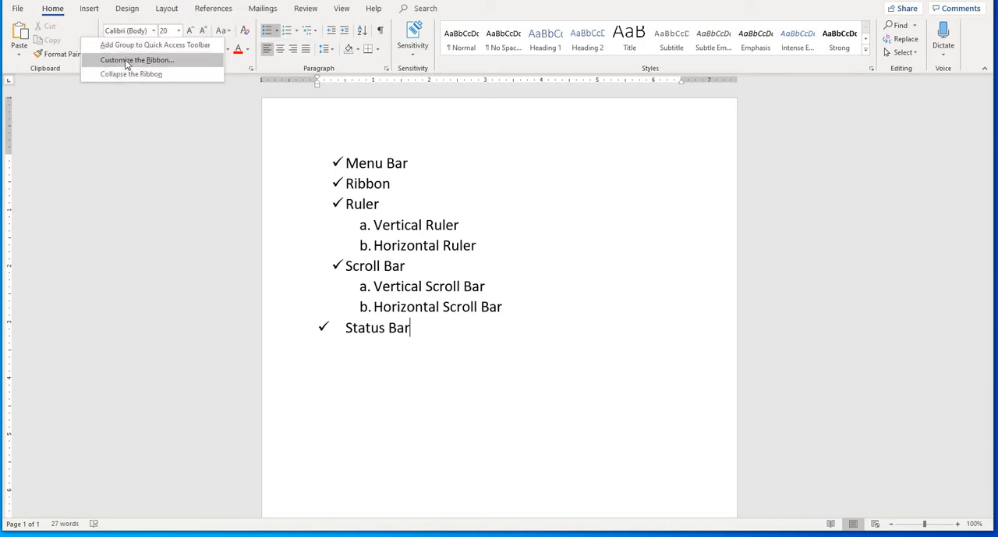
right_click(88, 11)
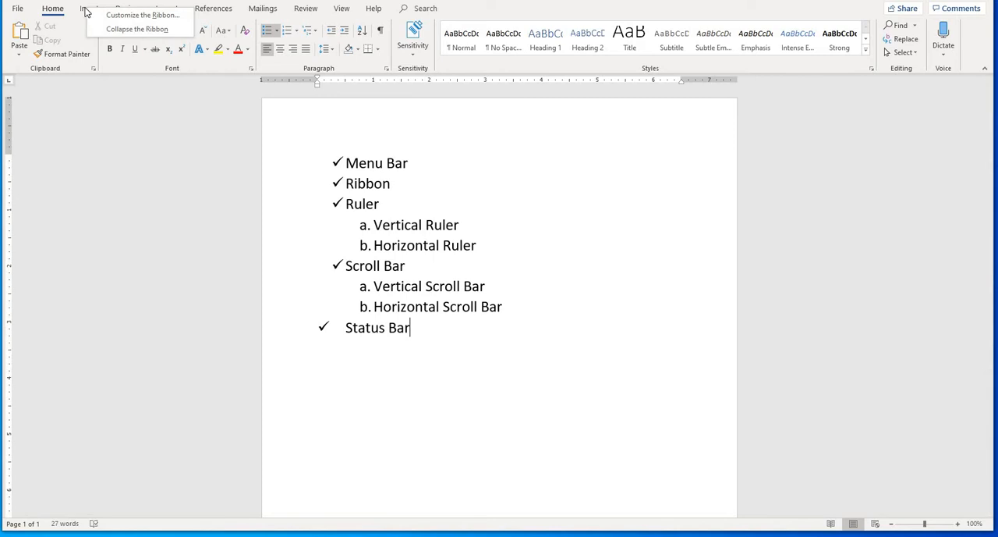
right_click(60, 10)
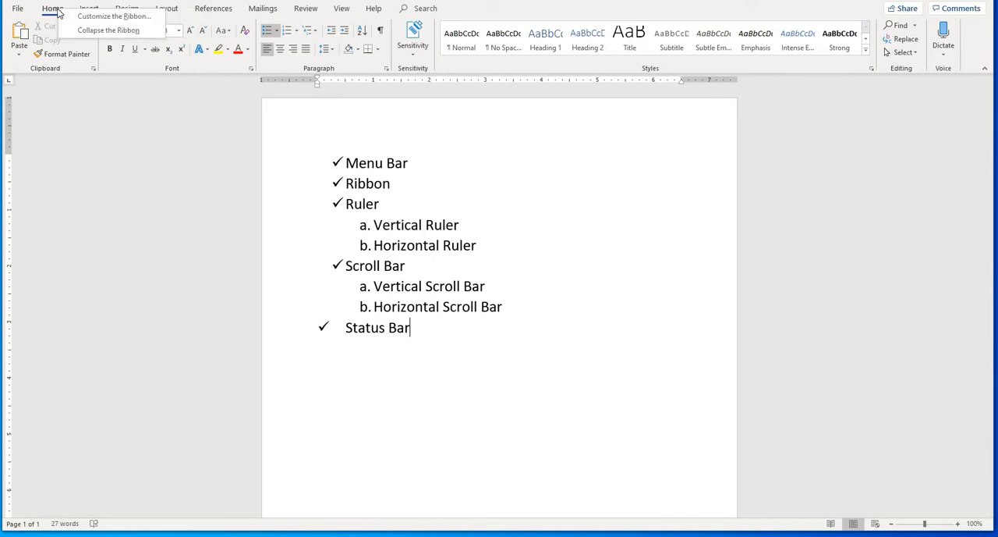
click(103, 30)
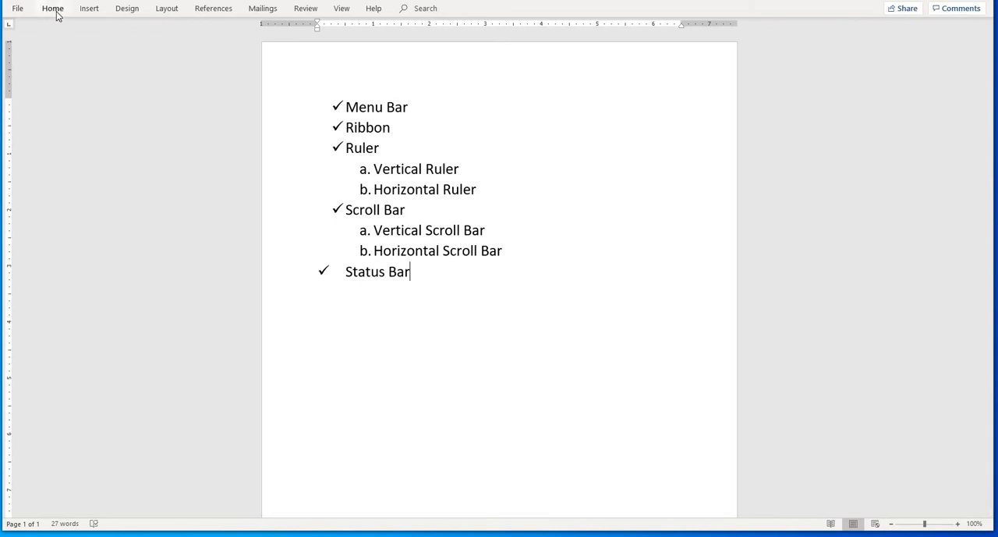
- Show the Home commands temporarily from the collapsed ribbon, and turn off ribbon collapsing
click(53, 10)
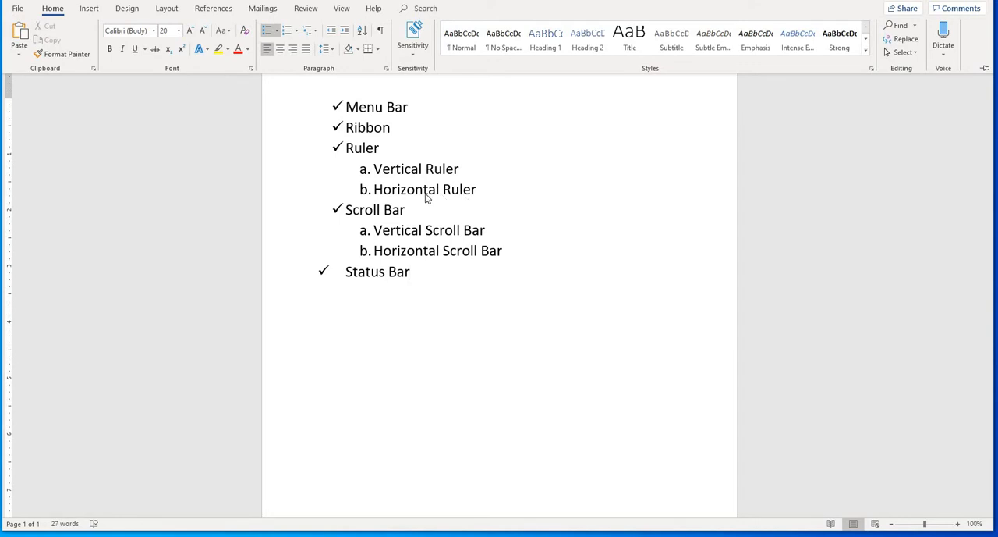
click(437, 281)
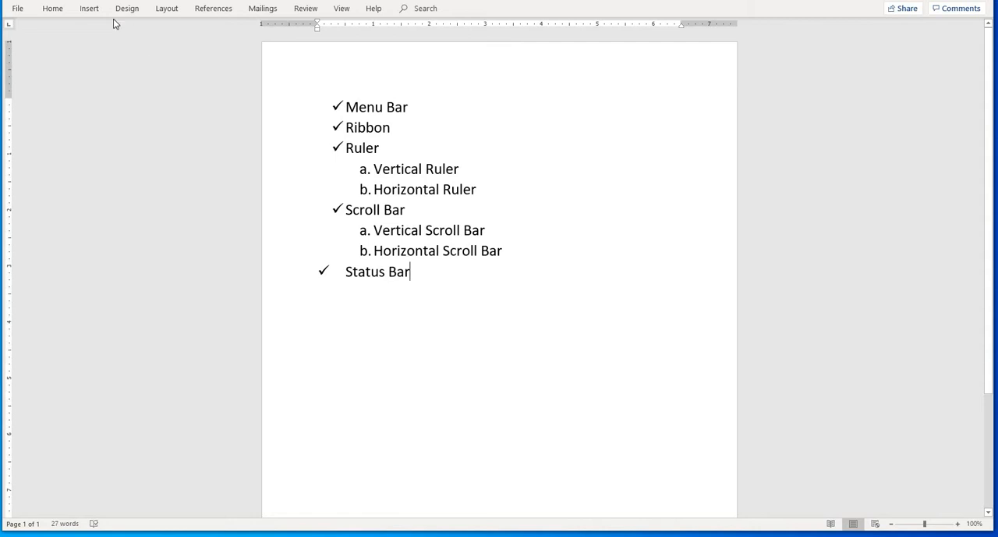
right_click(65, 11)
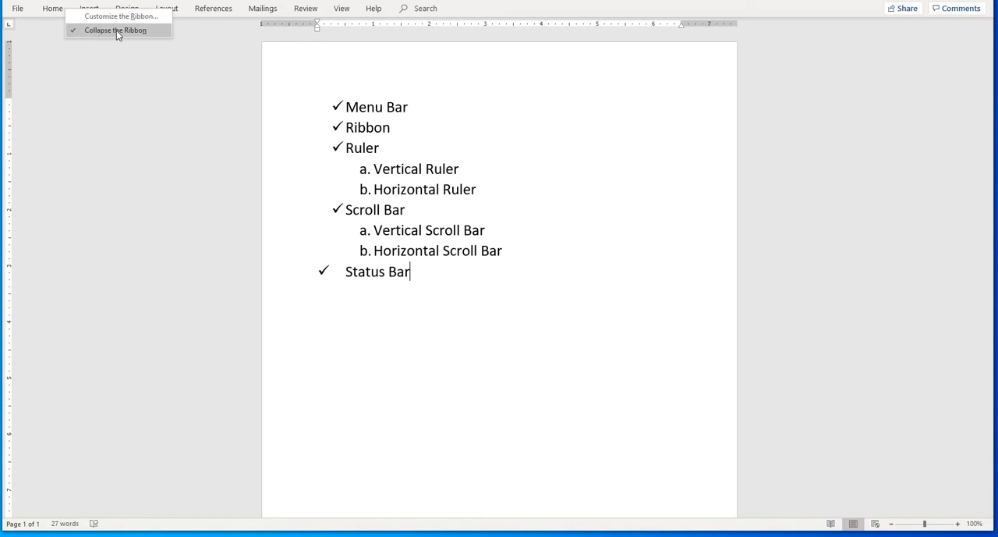
click(74, 31)
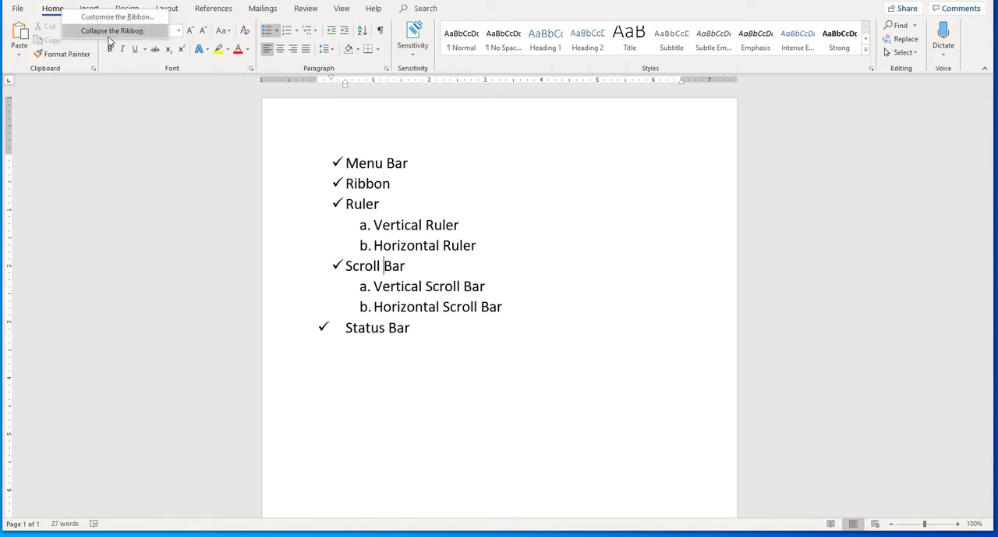
click(358, 194)
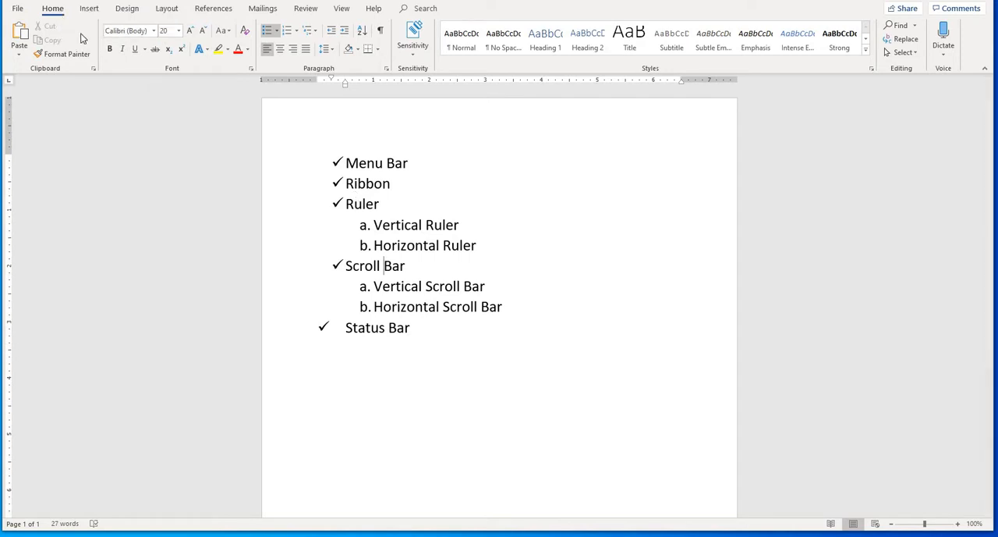
- Place the cursor in the "Ribbon" list item and review the Insert, Design, Layout, References and Mailings commands
click(342, 187)
click(366, 188)
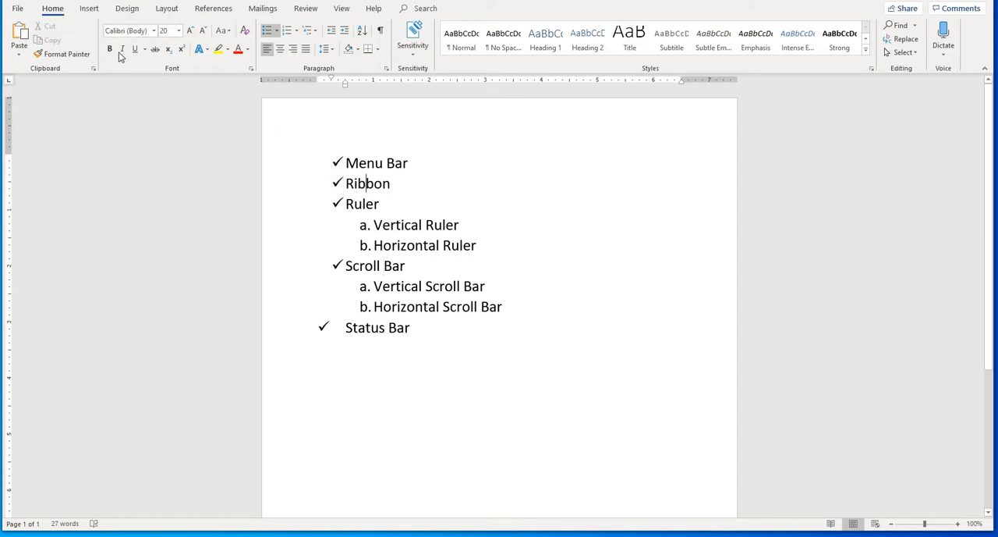
click(91, 11)
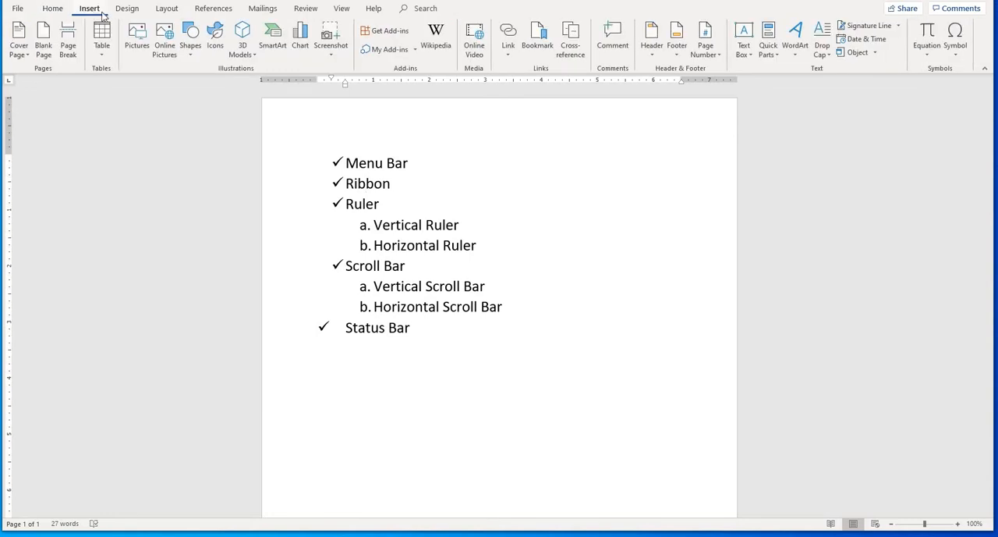
click(128, 9)
click(167, 10)
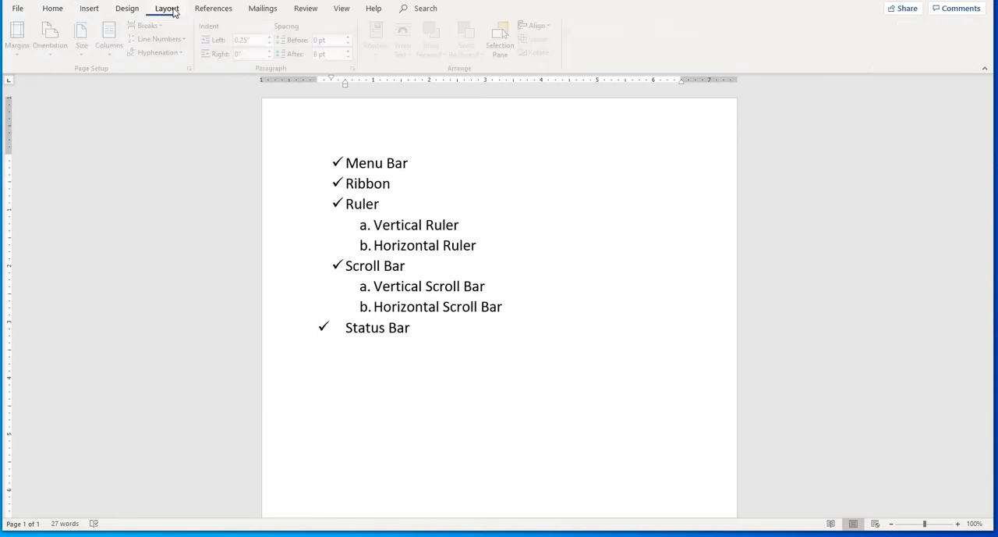
click(218, 9)
click(267, 11)
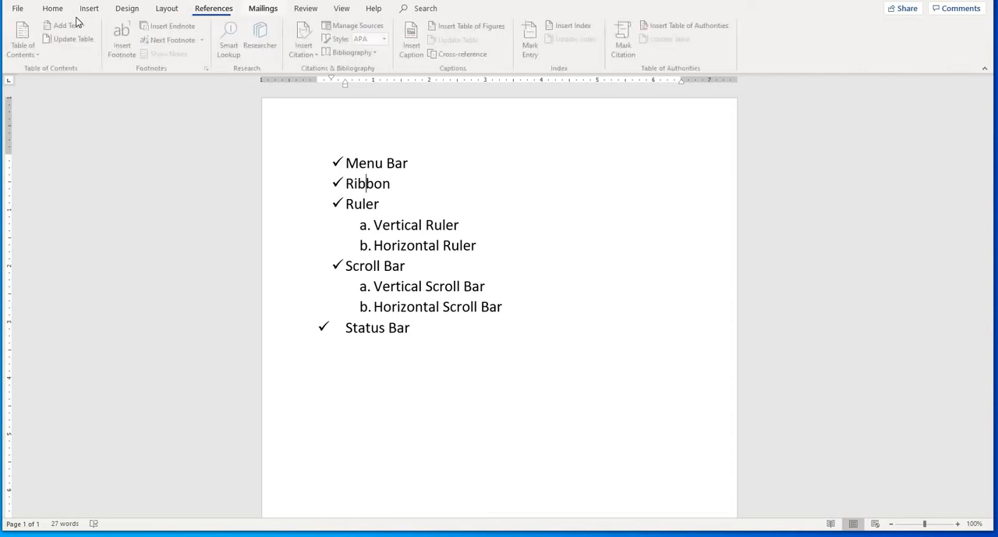
- Collapse the ribbon again and expand it back with the Home commands displayed
right_click(47, 12)
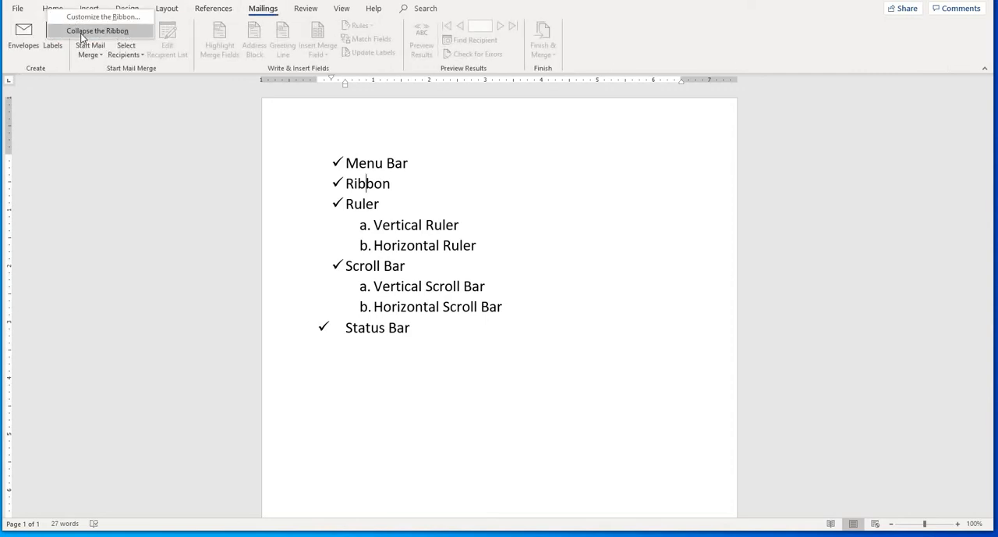
click(81, 31)
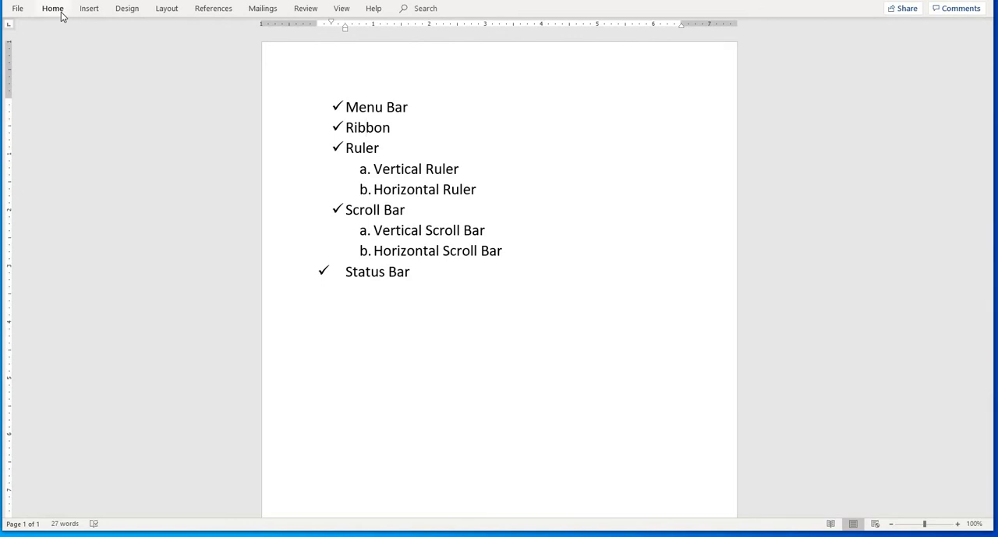
right_click(56, 14)
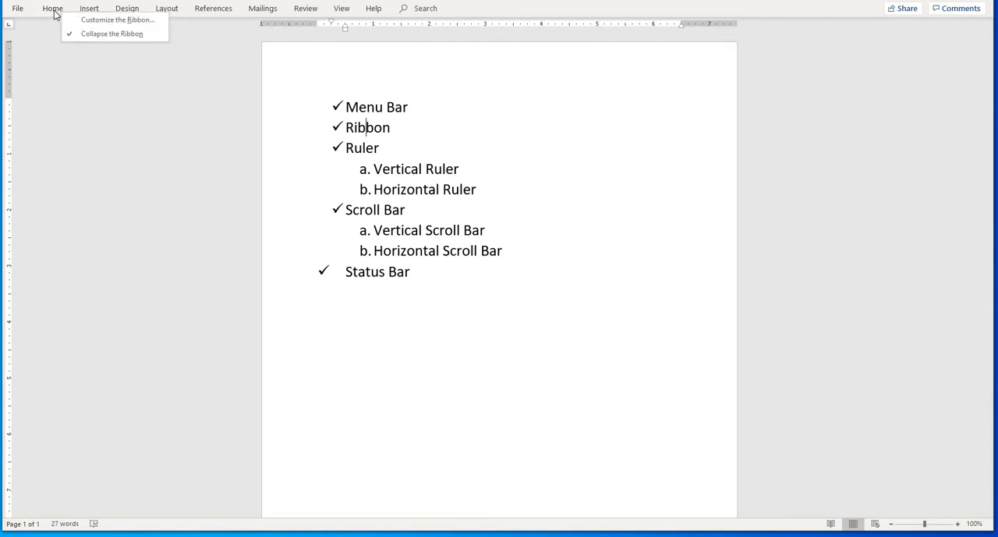
click(54, 13)
click(55, 13)
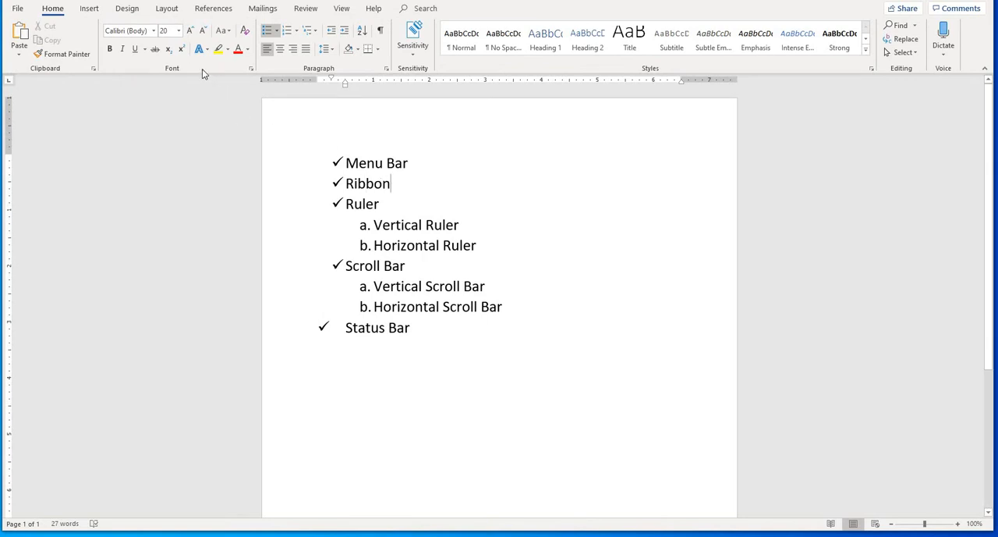
- Review the Insert and Design commands and return to the Home commands
click(89, 9)
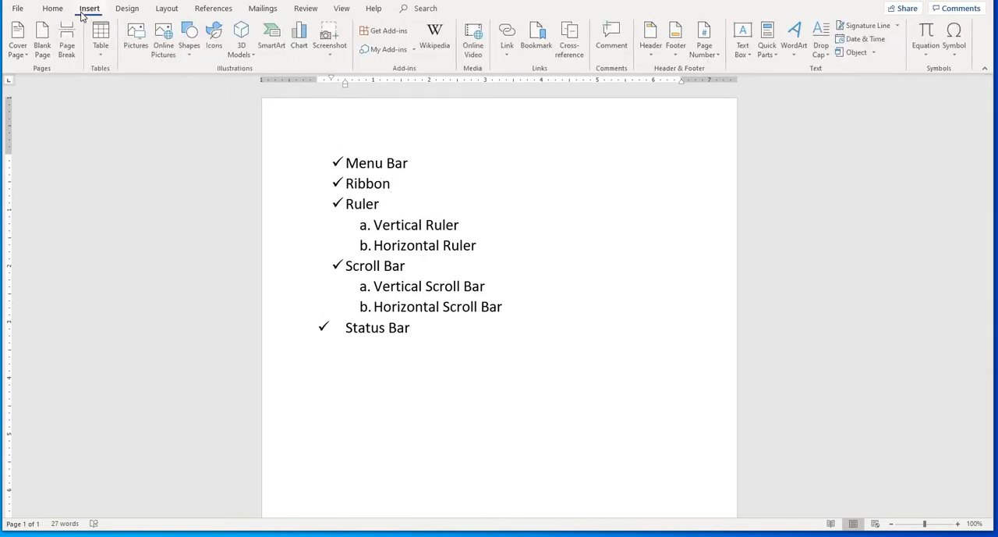
click(124, 9)
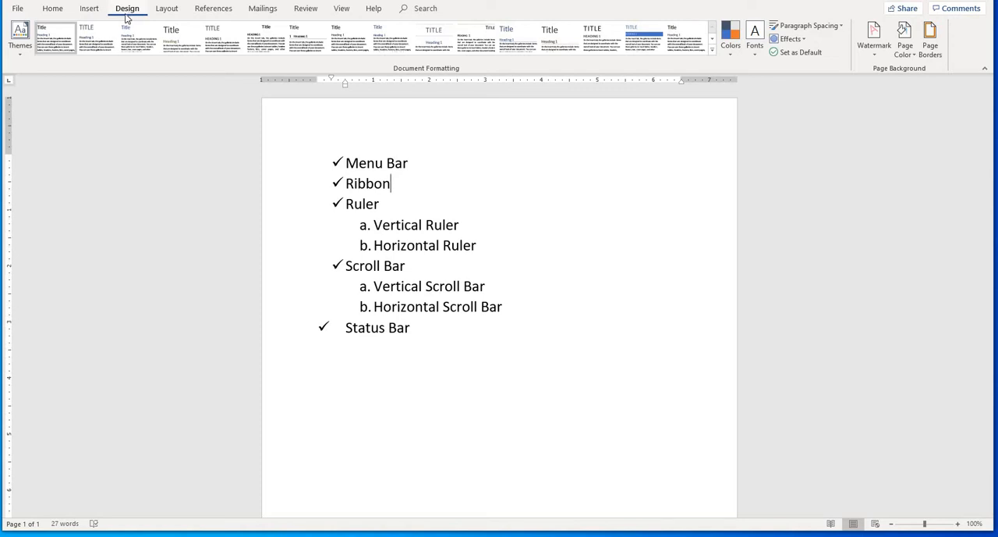
click(52, 10)
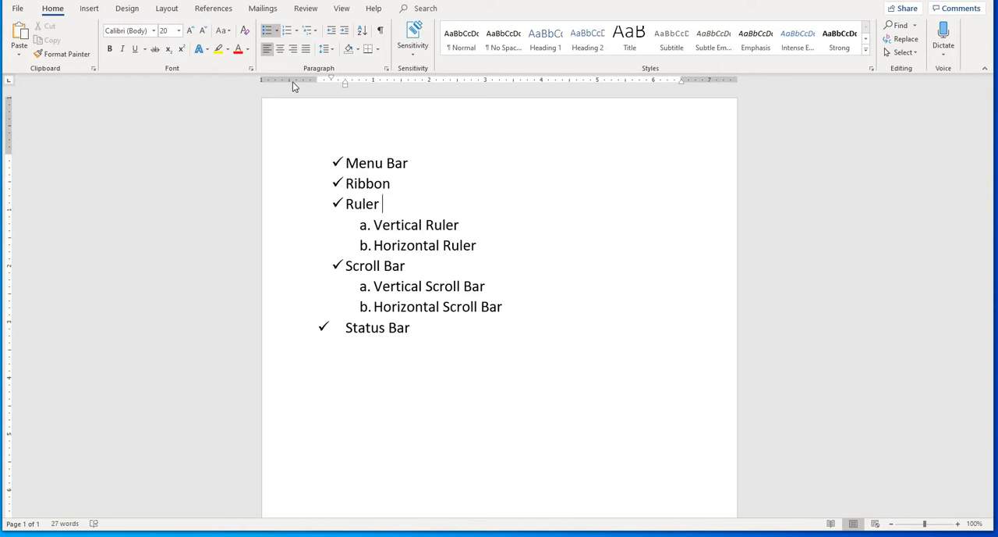
- Place the cursor in the scroll bar list items, and view the page down to its end and back
click(383, 290)
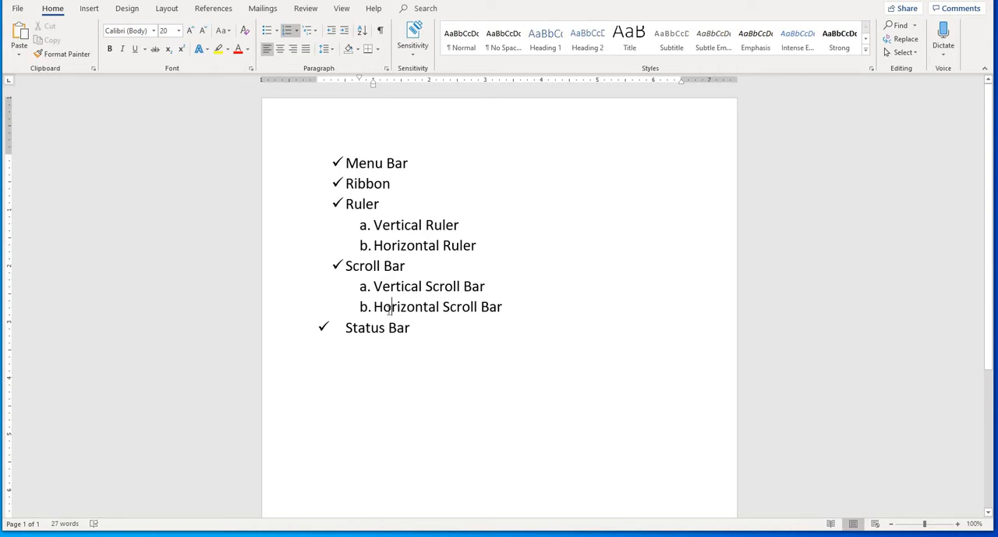
click(406, 266)
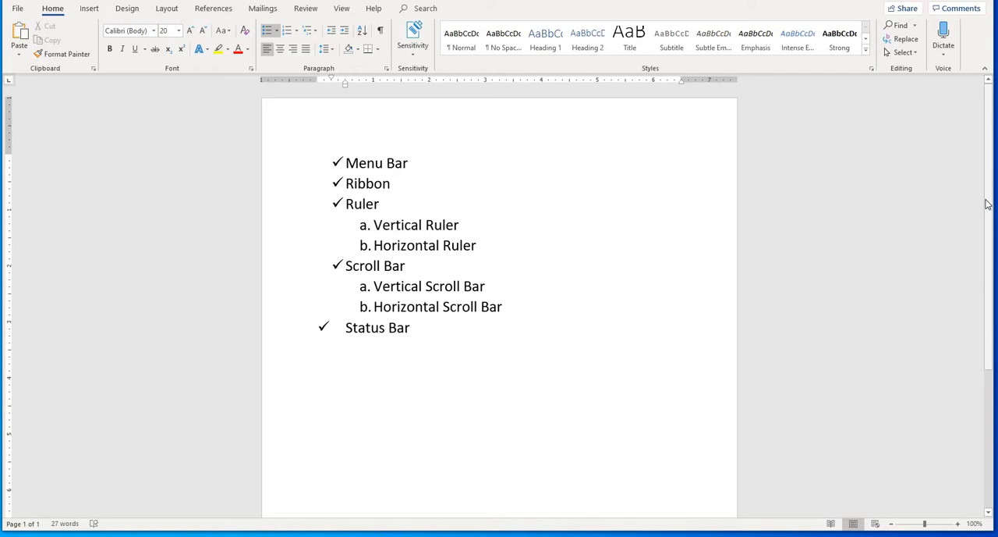
drag(989, 204, 989, 365)
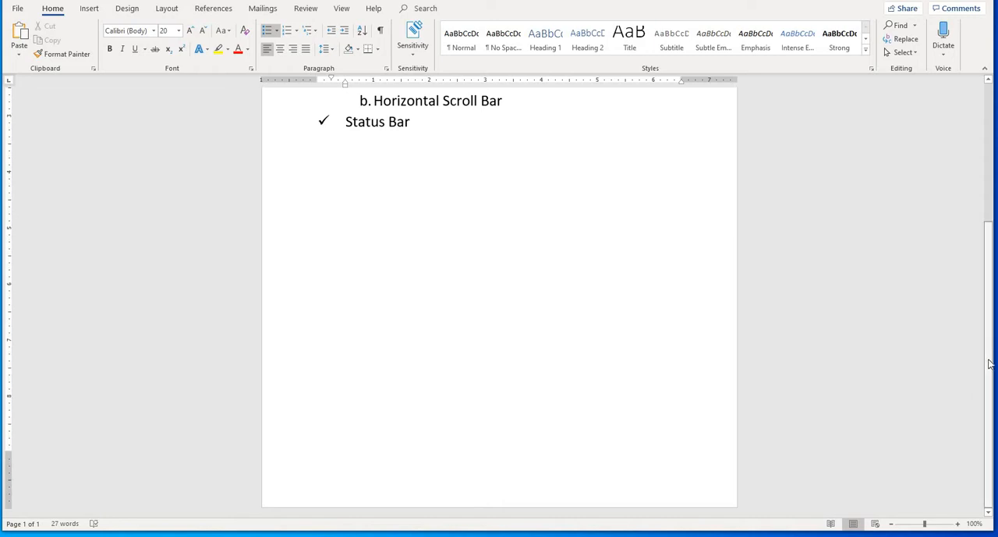
scroll(990, 400, up, 2)
drag(990, 269, 986, 168)
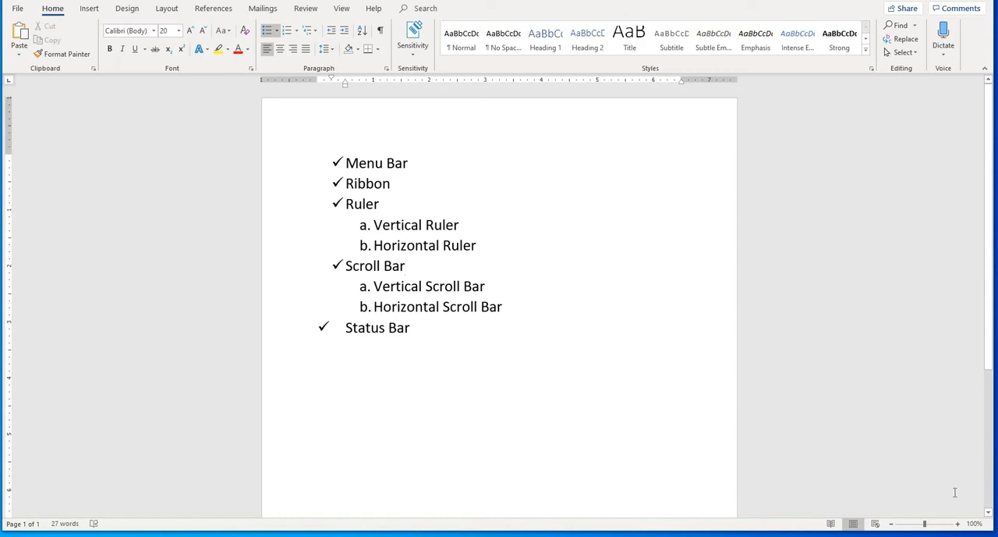
- Highlight the "Status Bar" list item, put the cursor at its end, and look over the page
click(424, 329)
triple_click(370, 324)
click(422, 341)
scroll(419, 405, down, 2)
scroll(419, 406, up, 2)
scroll(415, 353, down, 4)
scroll(409, 394, up, 4)
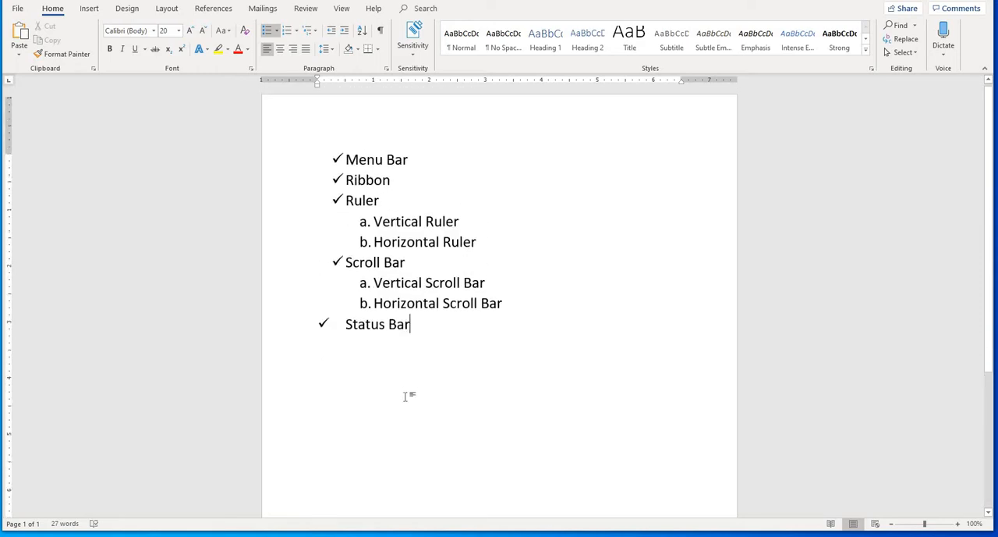
- End the checkmark list after the "Status Bar" item with an empty unbulleted line
scroll(413, 390, down, 3)
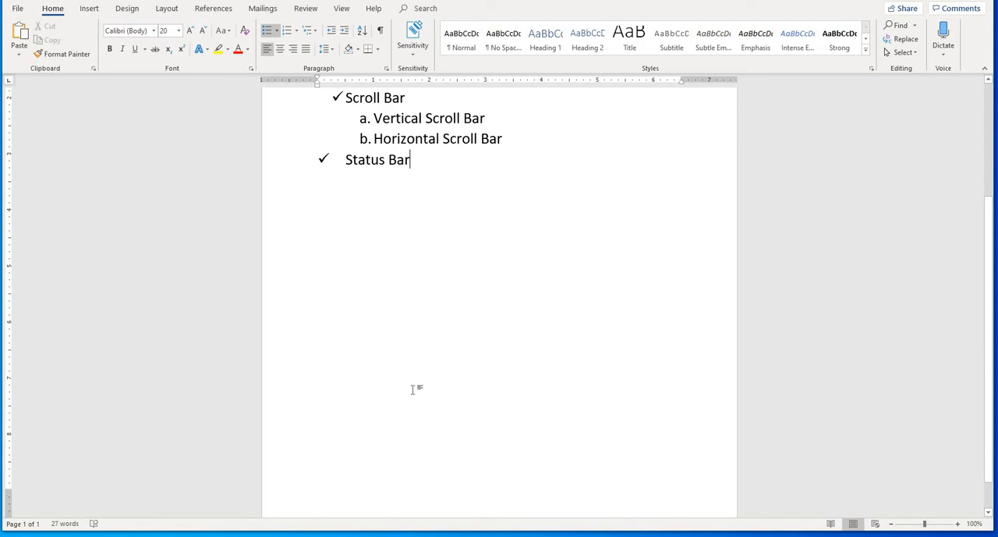
key(Return)
key(Return)
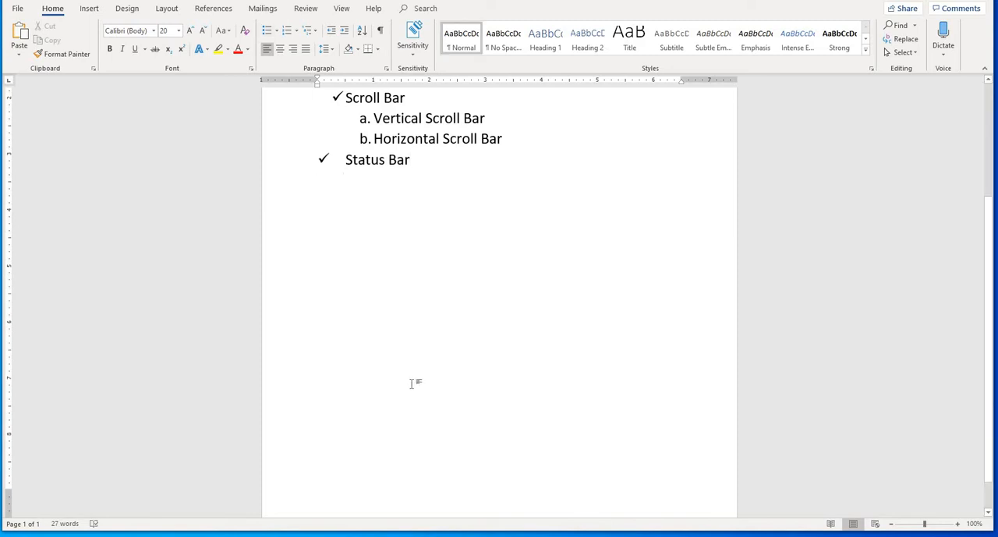
- Write the line "Cntrl + enter = new page" on the empty line below the "Status Bar" item
scroll(410, 394, down, 1)
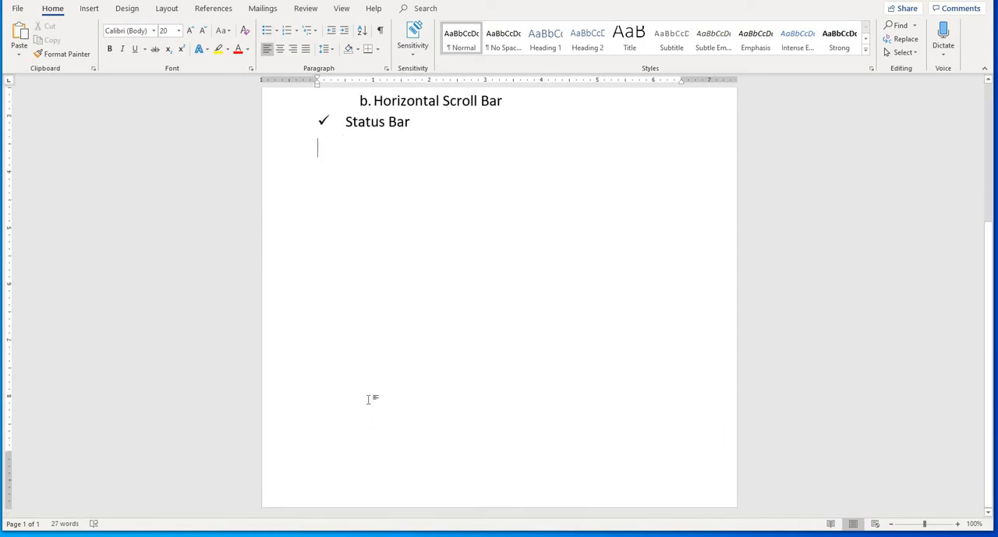
scroll(360, 318, up, 5)
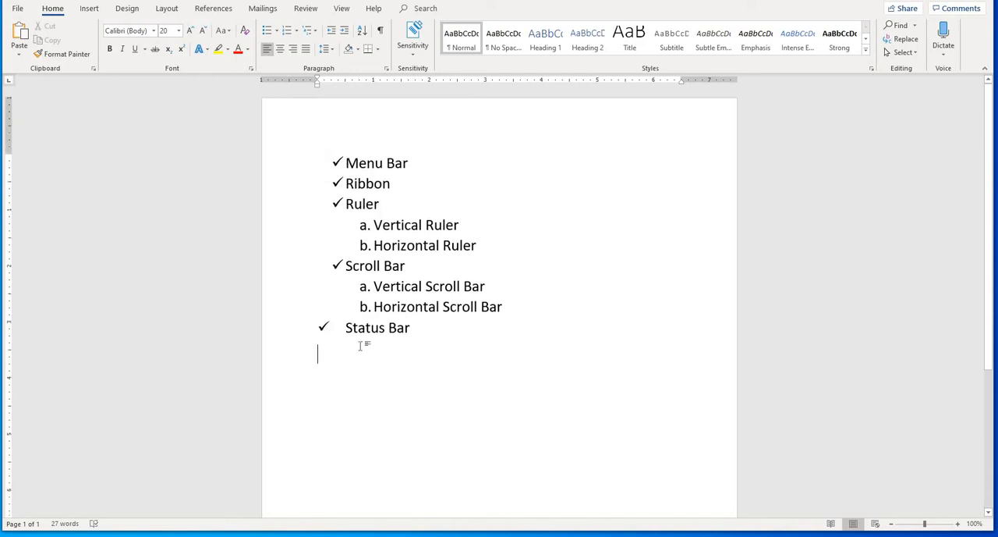
scroll(361, 345, down, 3)
scroll(361, 344, up, 3)
text(cn)
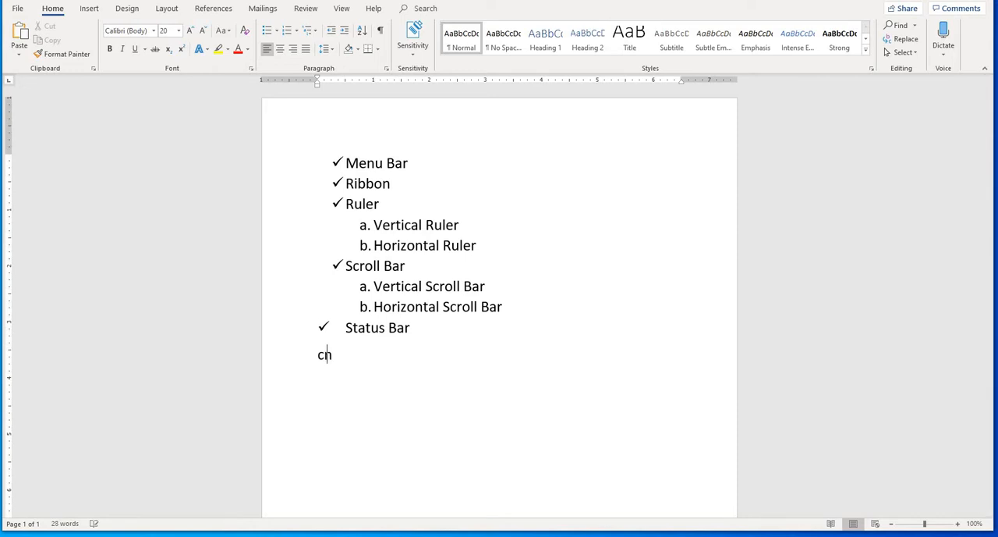
text(trl + enter )
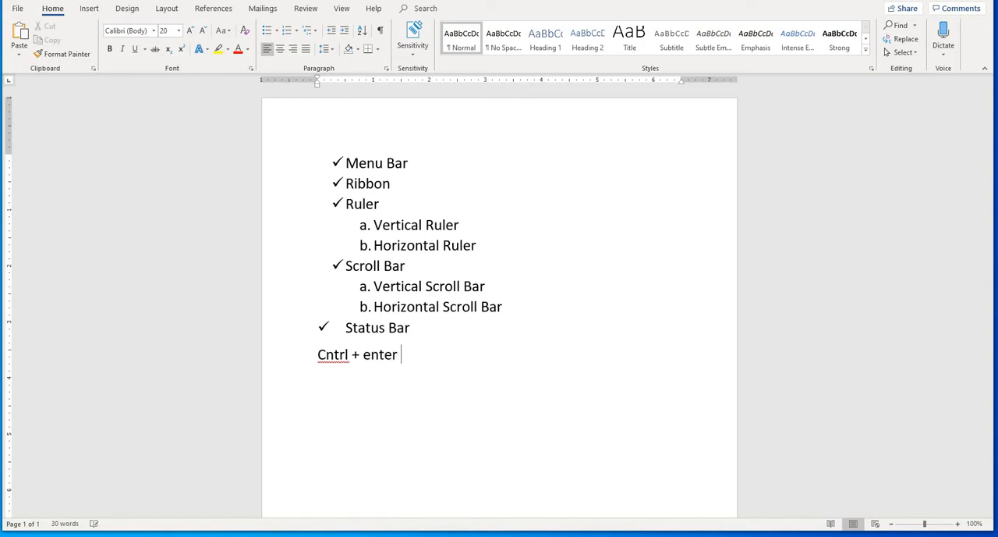
text(= new page)
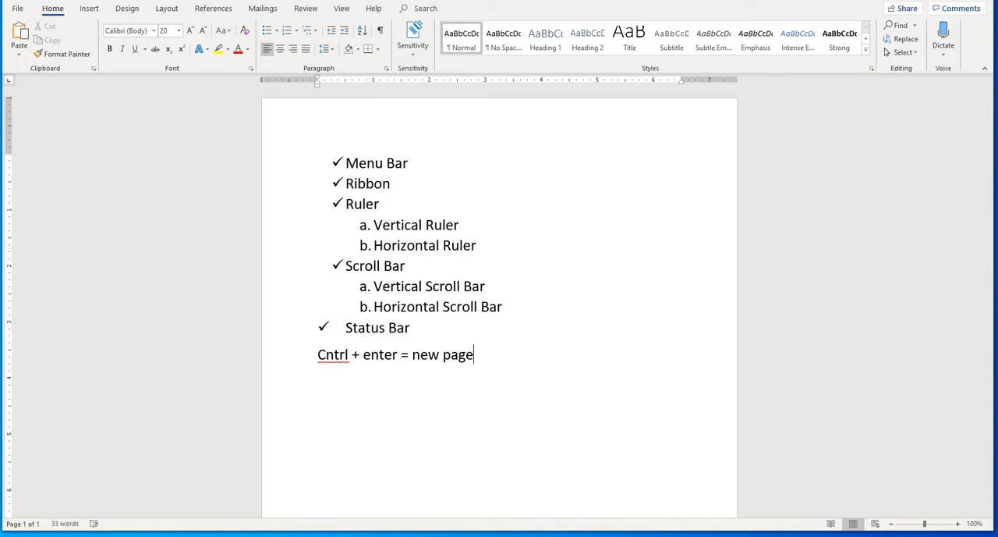
- Insert a page break at the end of the "Cntrl + enter = new page" line and look over the new page
scroll(382, 457, down, 5)
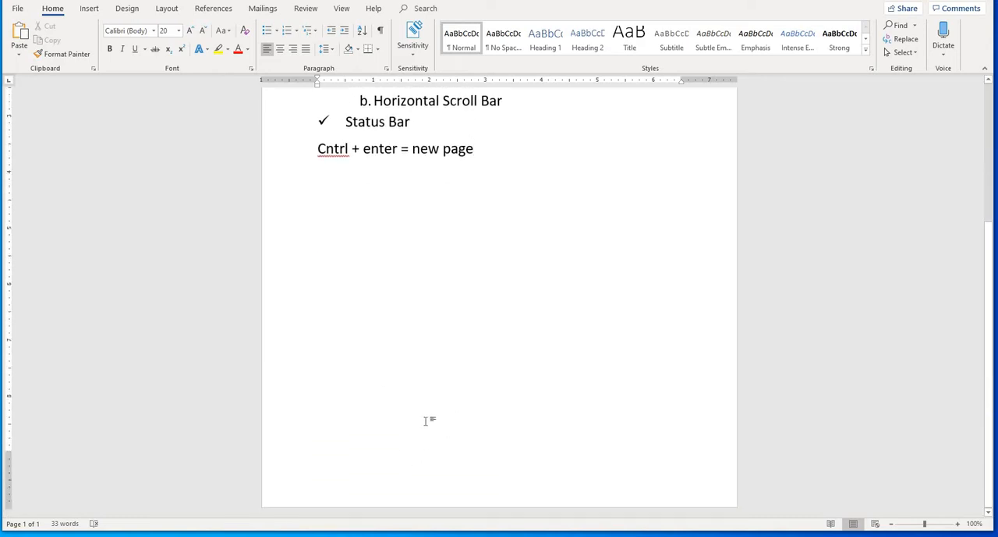
scroll(398, 397, up, 5)
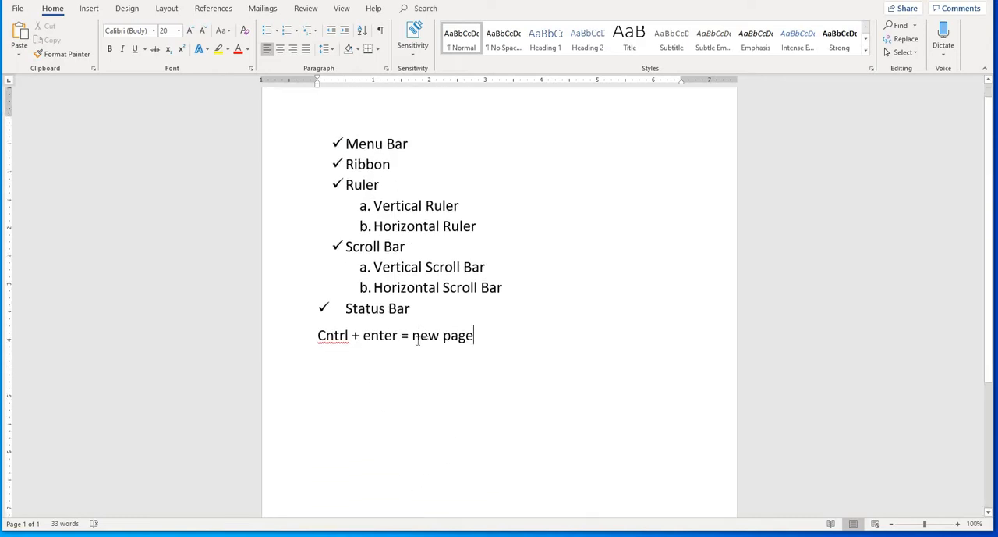
scroll(418, 340, down, 4)
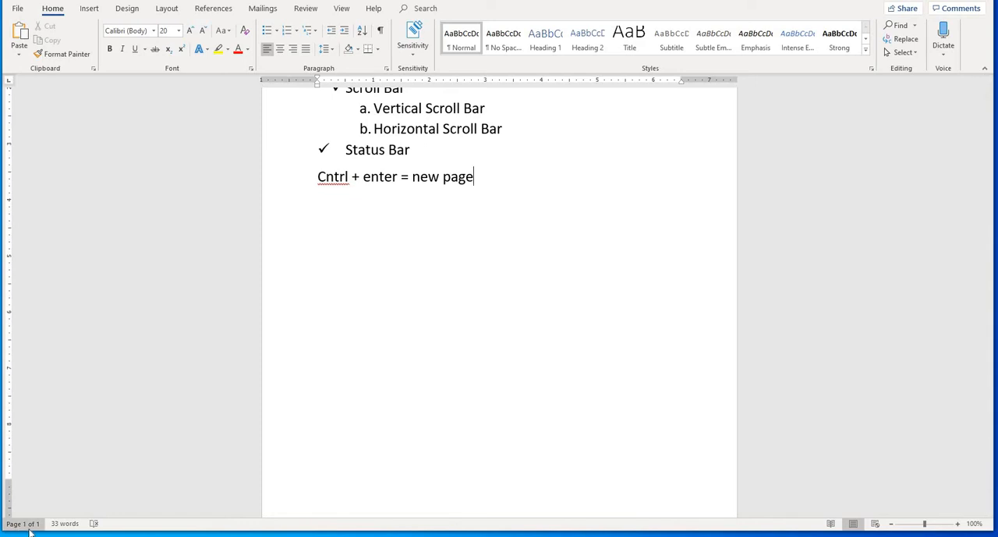
scroll(374, 269, up, 4)
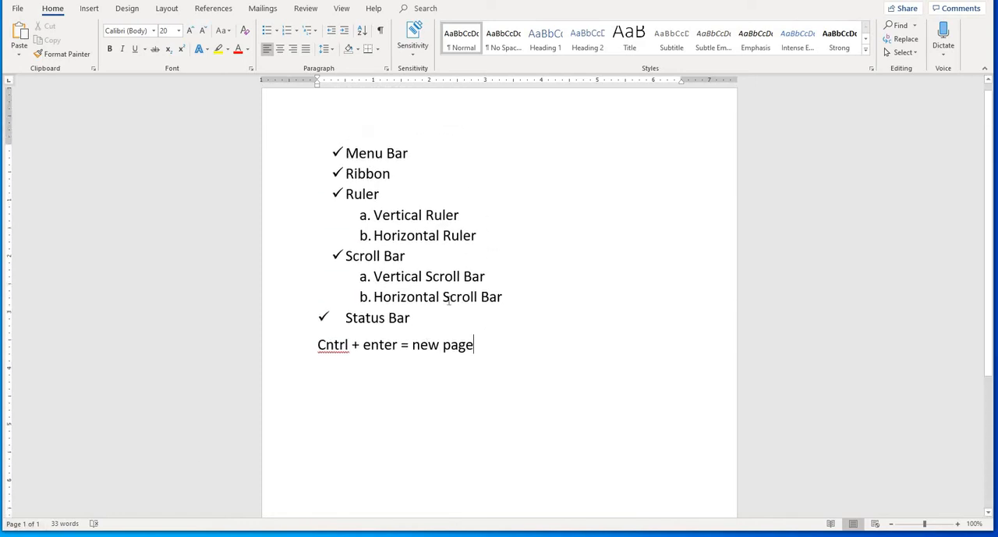
key(ctrl+Return)
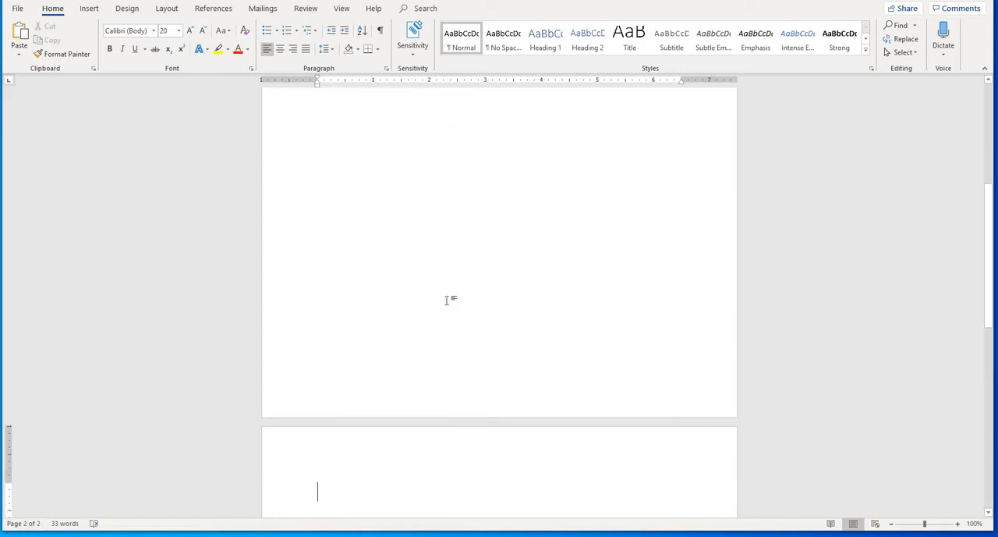
scroll(350, 352, down, 5)
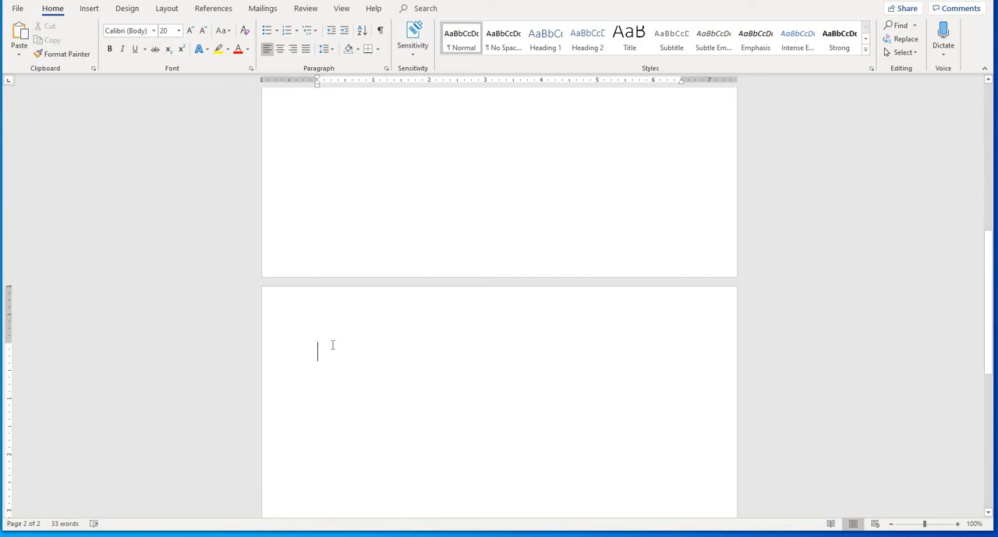
scroll(332, 347, down, 2)
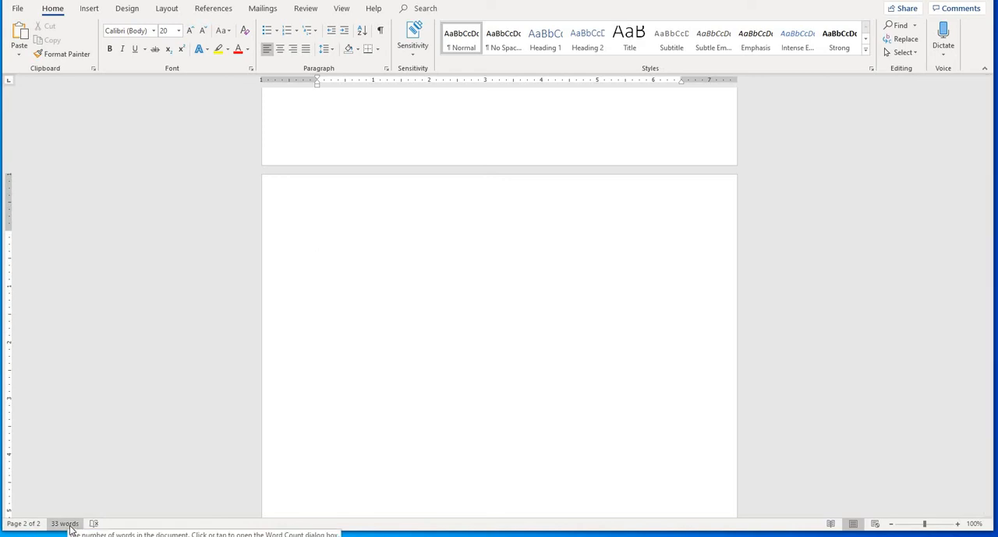
scroll(335, 398, up, 10)
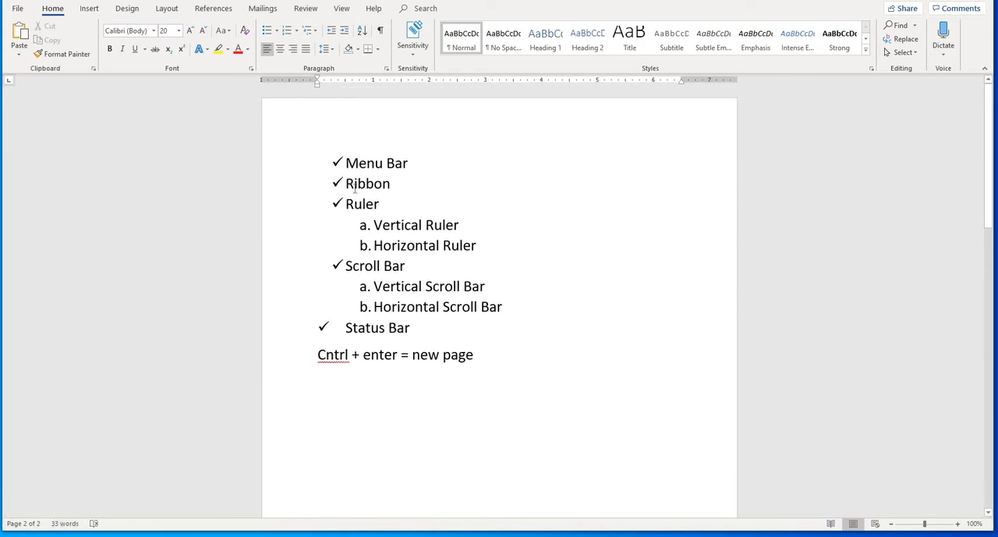
drag(341, 159, 390, 205)
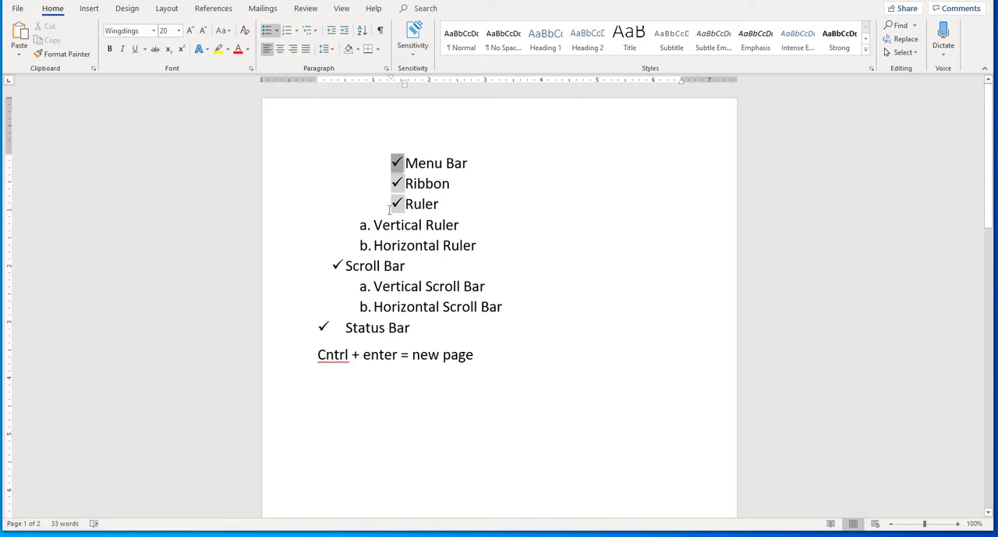
key(ctrl+z)
click(393, 266)
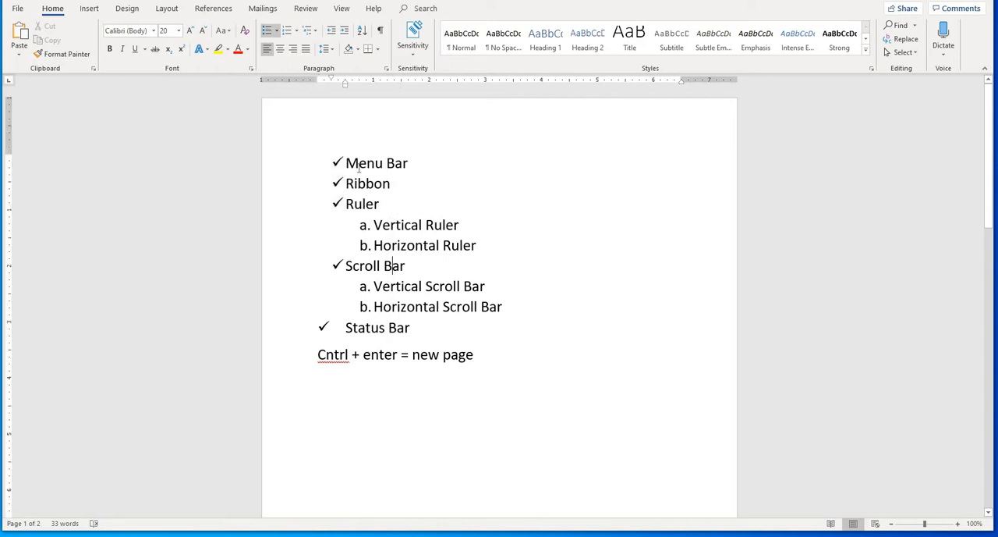
- Place the cursor on the second page, return it to the end of the "Cntrl + enter = new page" line, and view both pages
scroll(406, 354, down, 8)
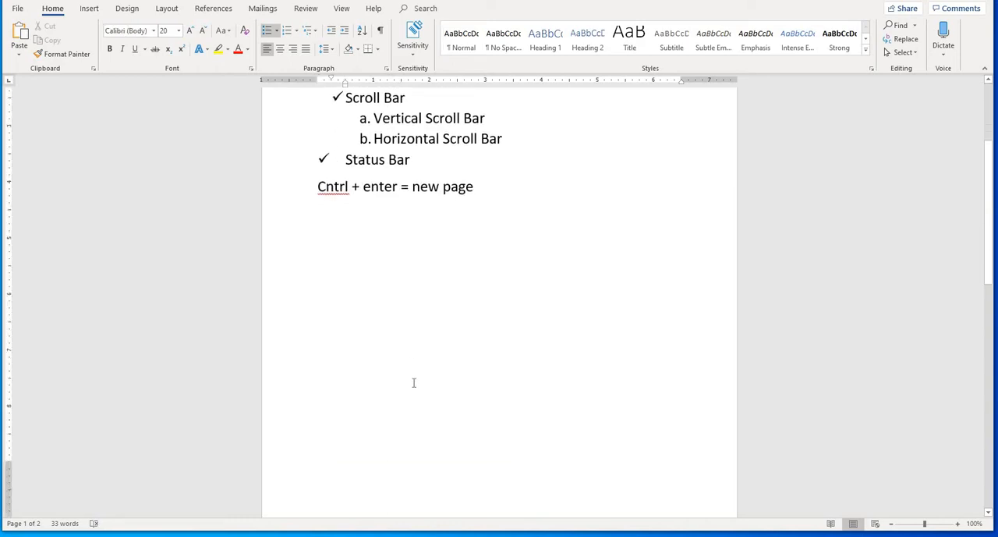
click(361, 381)
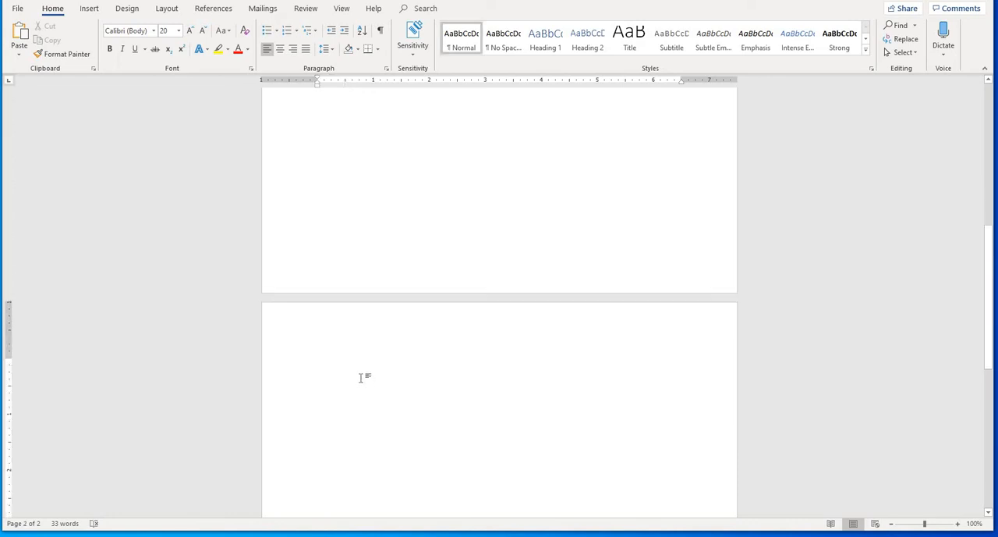
scroll(364, 374, up, 6)
click(476, 185)
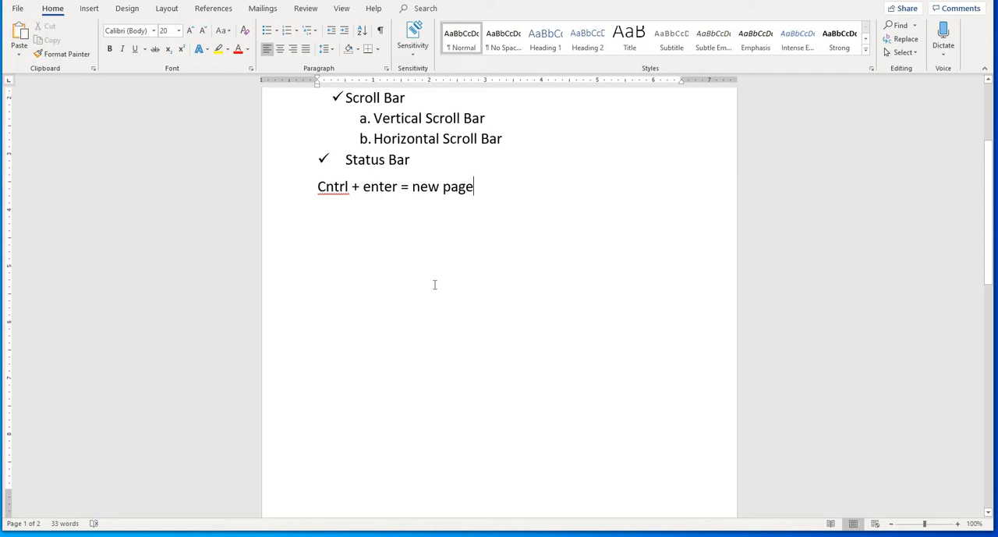
scroll(439, 323, down, 5)
scroll(439, 322, up, 6)
scroll(438, 325, down, 6)
scroll(439, 325, down, 4)
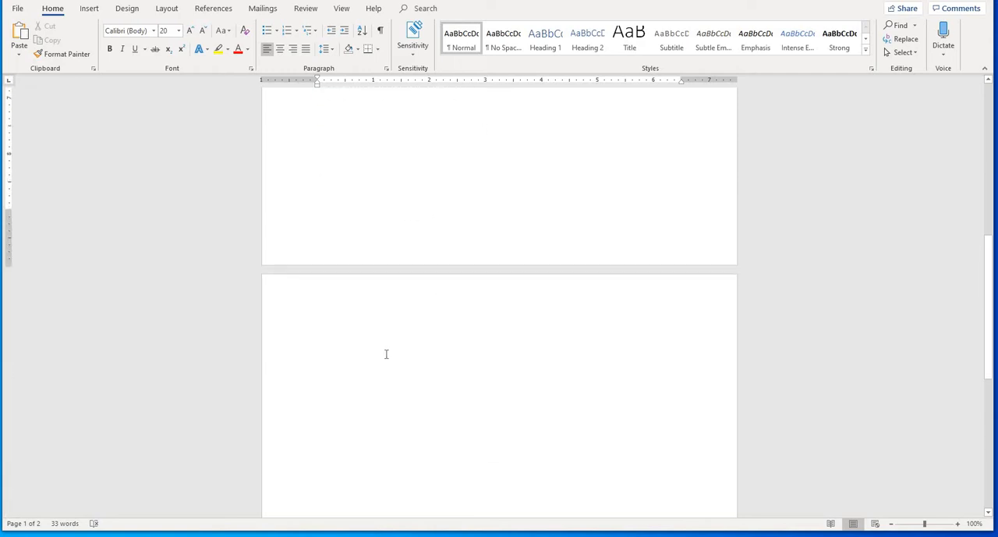
- Enter the filler text "dffdfsdgffg" at the start of the second page and erase it
click(358, 257)
scroll(363, 419, up, 2)
scroll(363, 419, down, 1)
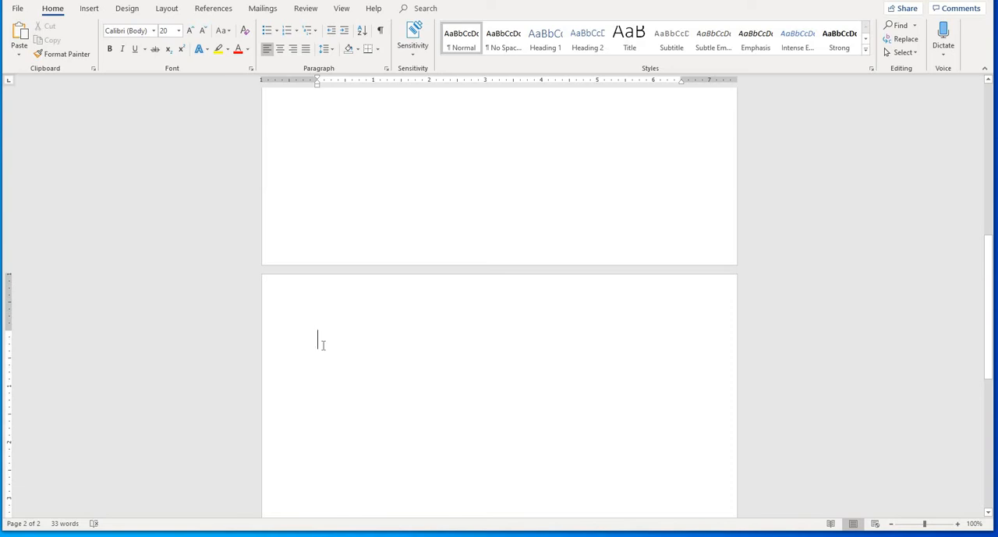
scroll(322, 343, up, 2)
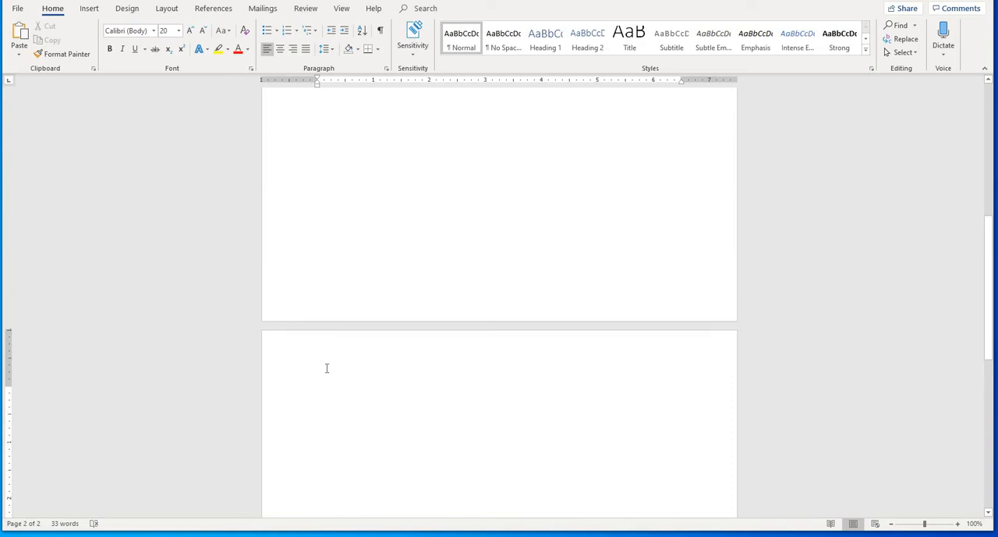
scroll(326, 367, down, 3)
text(dffdfsdgffg)
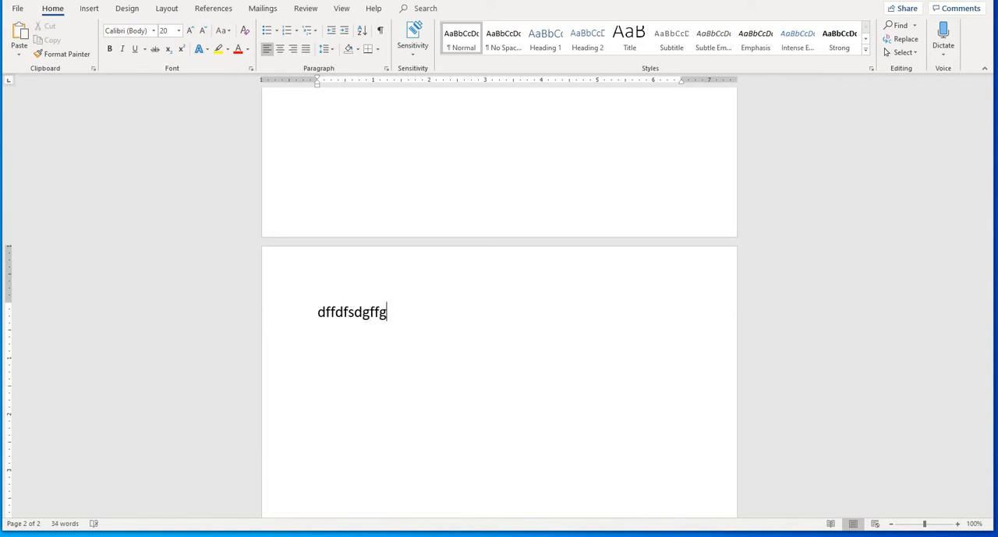
key(BackSpace)
key(BackSpace)
key(BackSpace)
key(BackSpace)
key(BackSpace)
key(BackSpace)
key(BackSpace)
key(BackSpace)
key(BackSpace)
key(BackSpace)
key(BackSpace)
key(BackSpace)
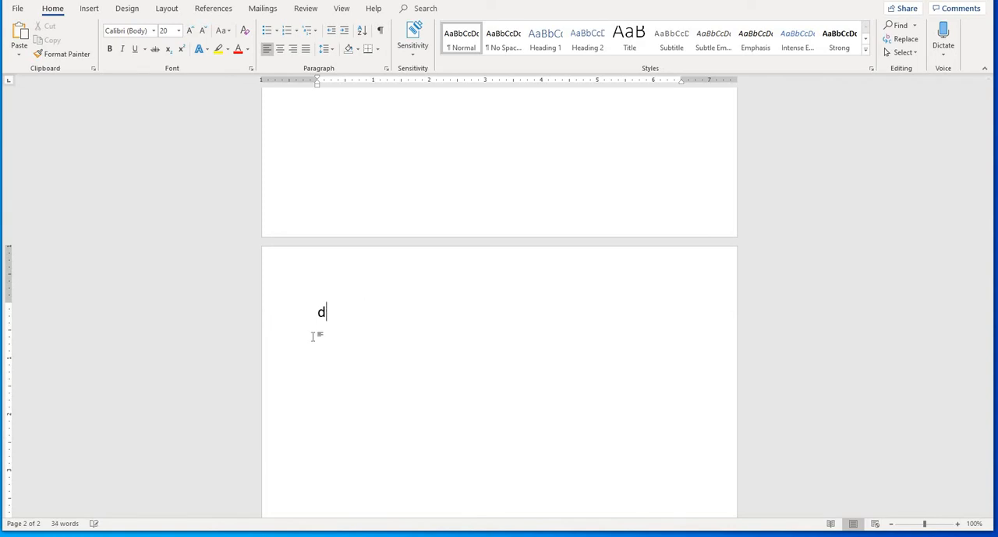
- Enter the filler text "rtfgh" on the first page's empty line below "Cntrl + enter = new page" and erase it
scroll(318, 335, up, 1)
scroll(318, 334, up, 5)
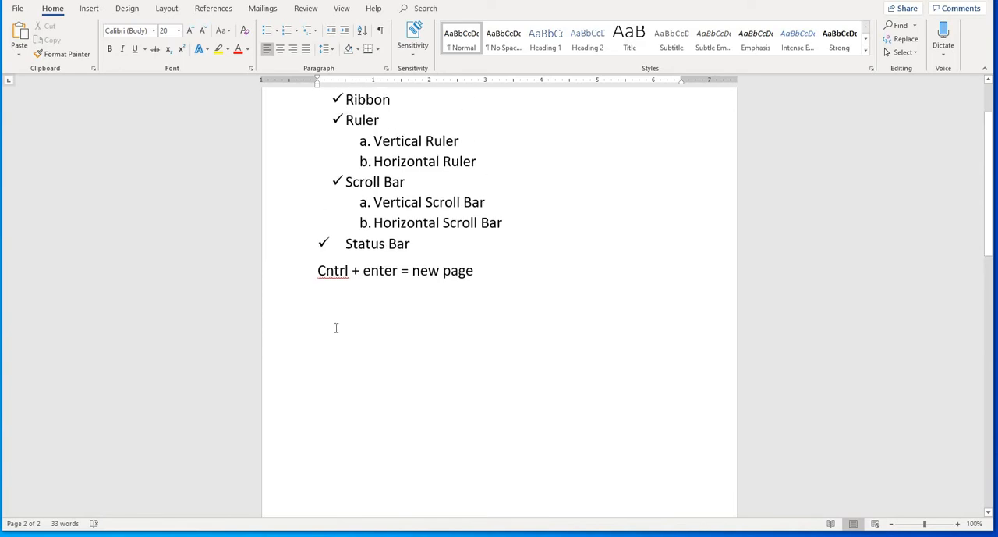
click(317, 289)
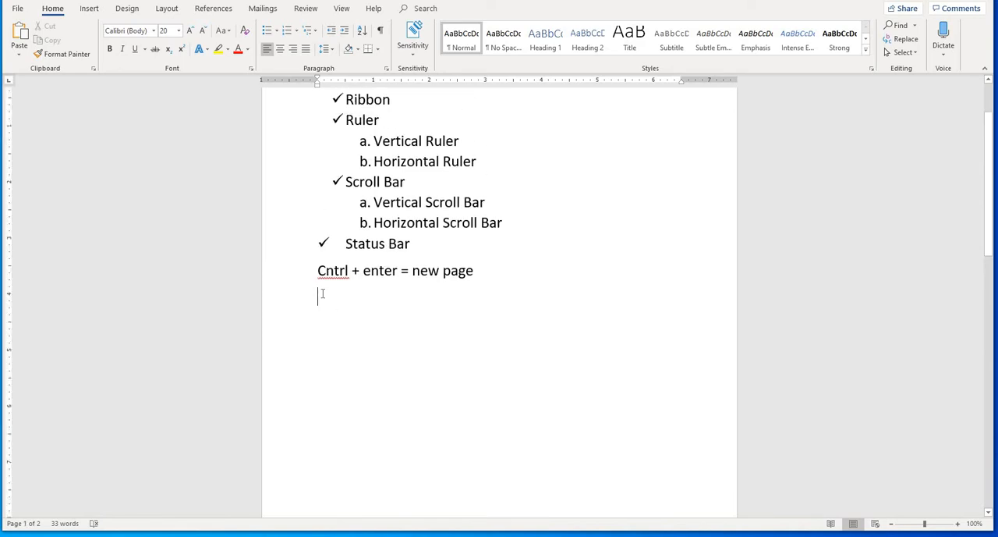
text(rtfgh)
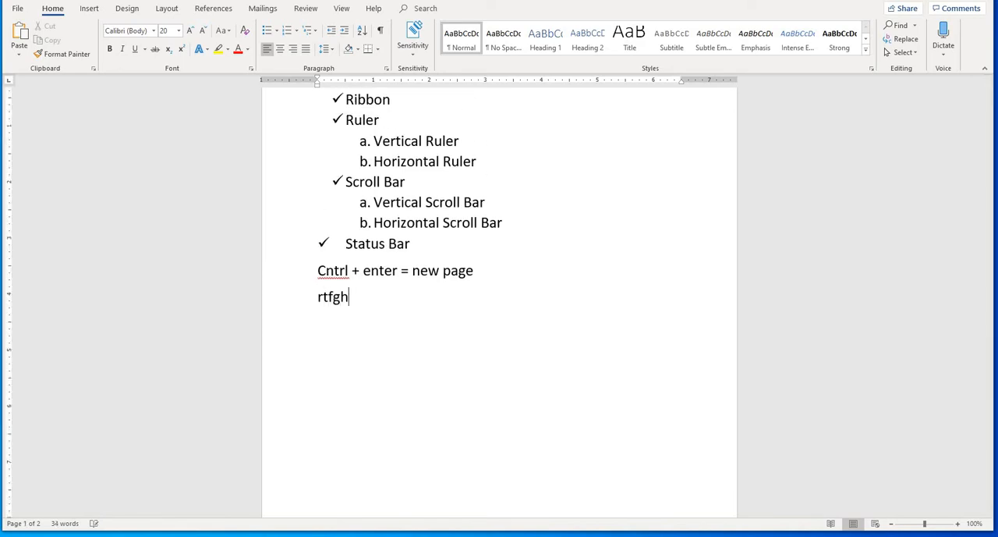
key(BackSpace)
key(BackSpace)
key(BackSpace)
key(BackSpace)
key(BackSpace)
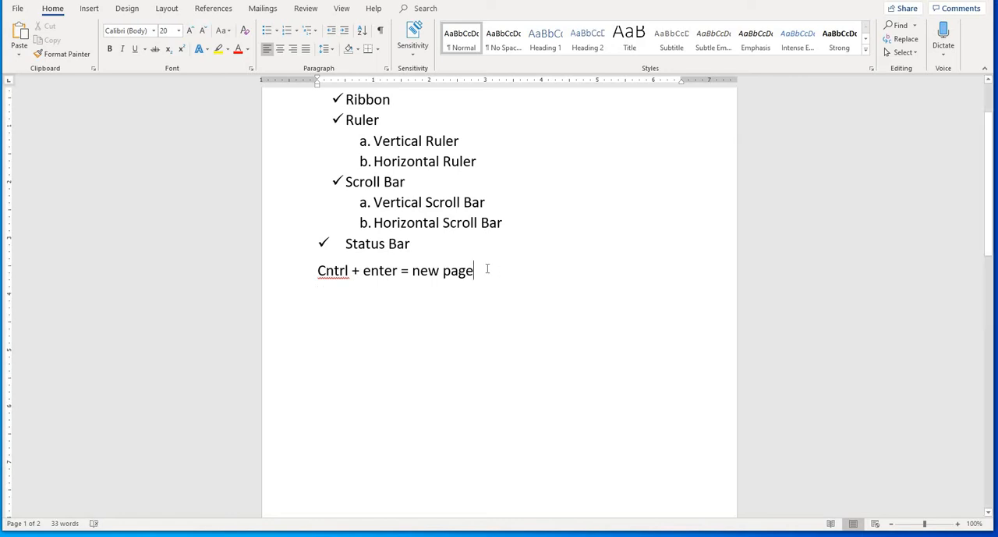
- Add the filler text "fghdf" directly after "new page" and erase it
text(fghdf)
key(BackSpace)
key(BackSpace)
key(BackSpace)
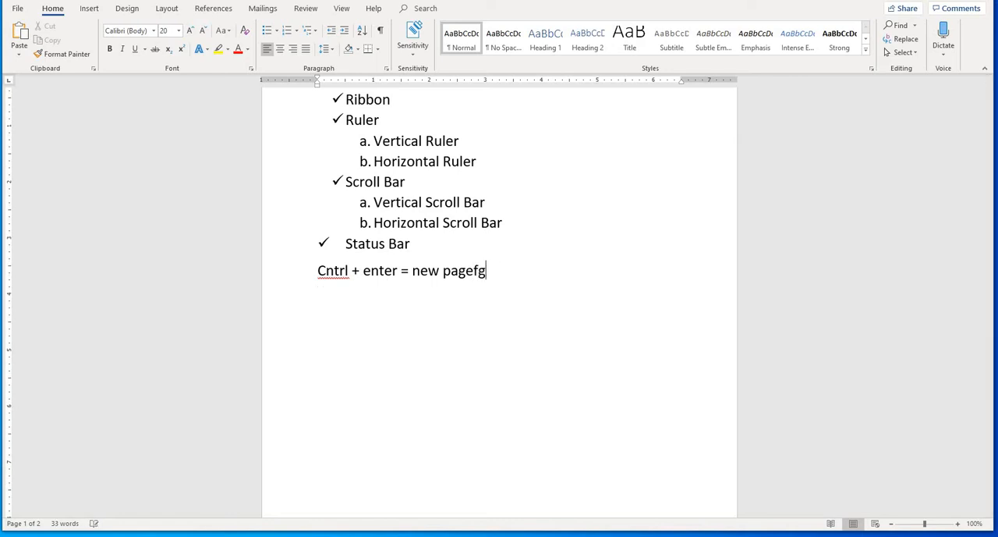
key(BackSpace)
key(BackSpace)
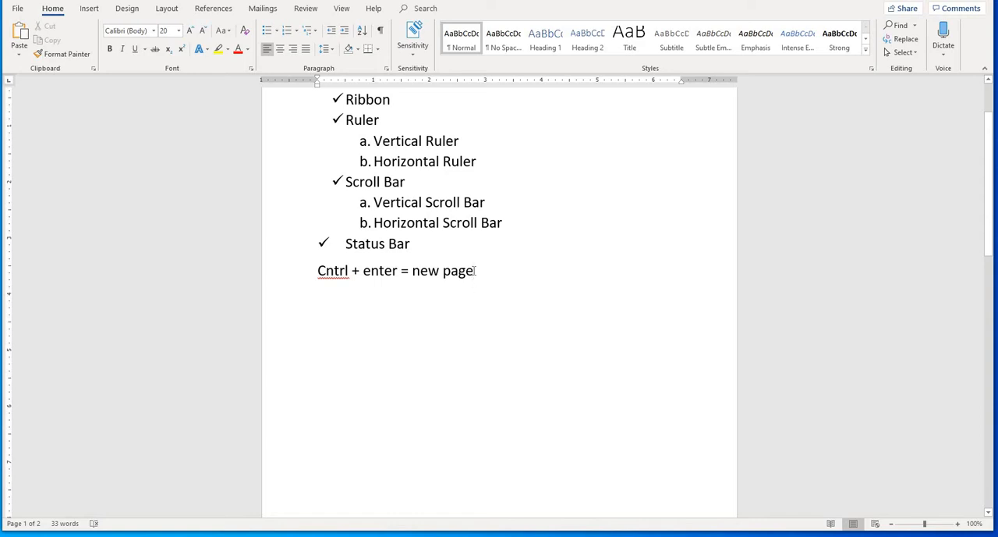
- Erase the words "new page" after the equals sign and write "new page" again
key(BackSpace)
key(BackSpace)
key(BackSpace)
key(BackSpace)
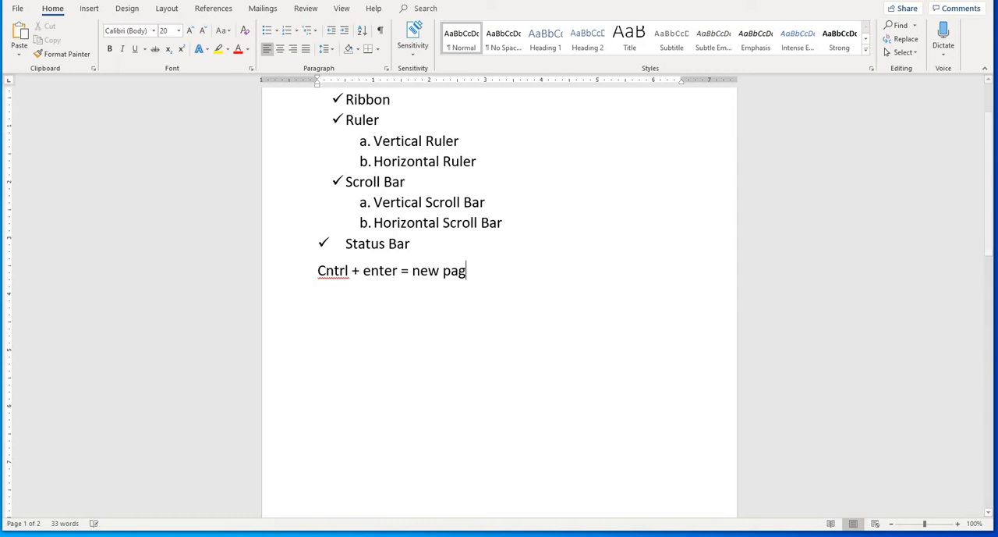
key(BackSpace)
key(BackSpace)
key(BackSpace)
key(BackSpace)
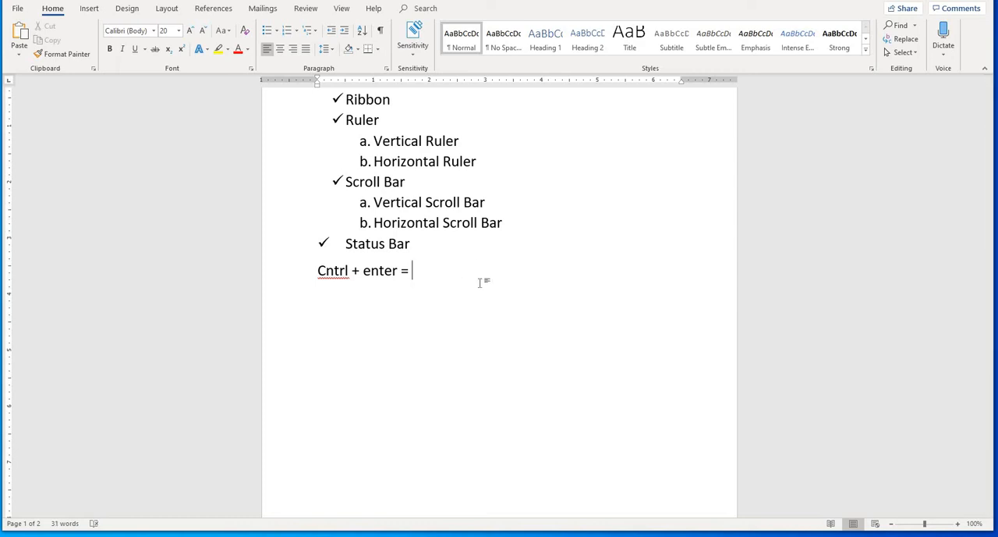
text(n)
text(ew)
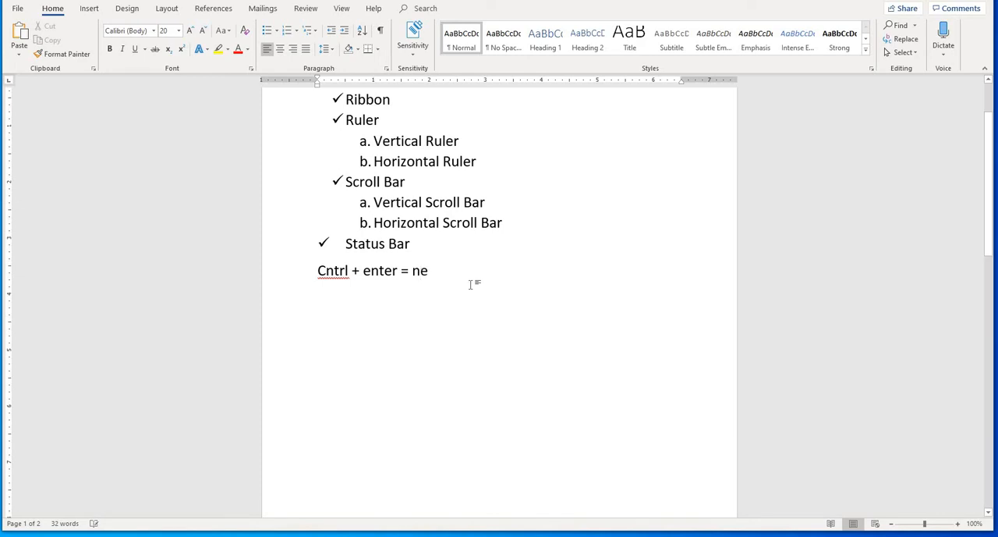
text(agef)
key(BackSpace)
- Remove the blank second page by deleting the page break from its start, and return to the list
scroll(419, 307, down, 4)
scroll(419, 307, up, 4)
scroll(424, 318, down, 9)
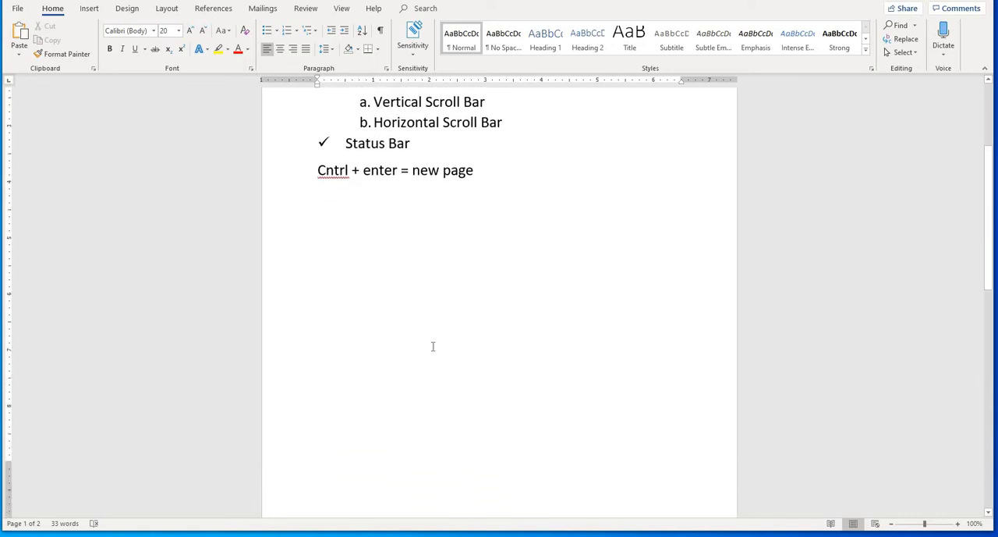
click(358, 316)
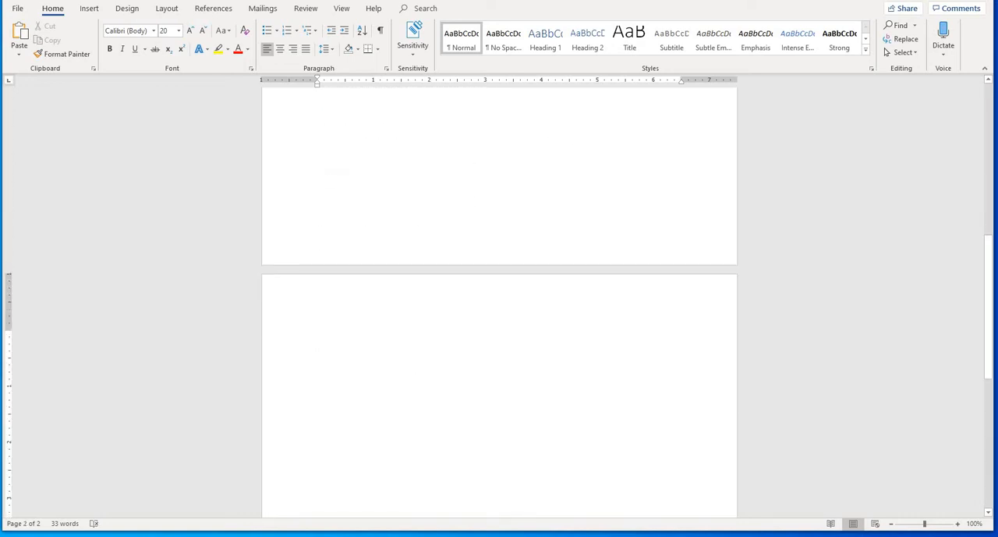
key(BackSpace)
scroll(363, 305, up, 4)
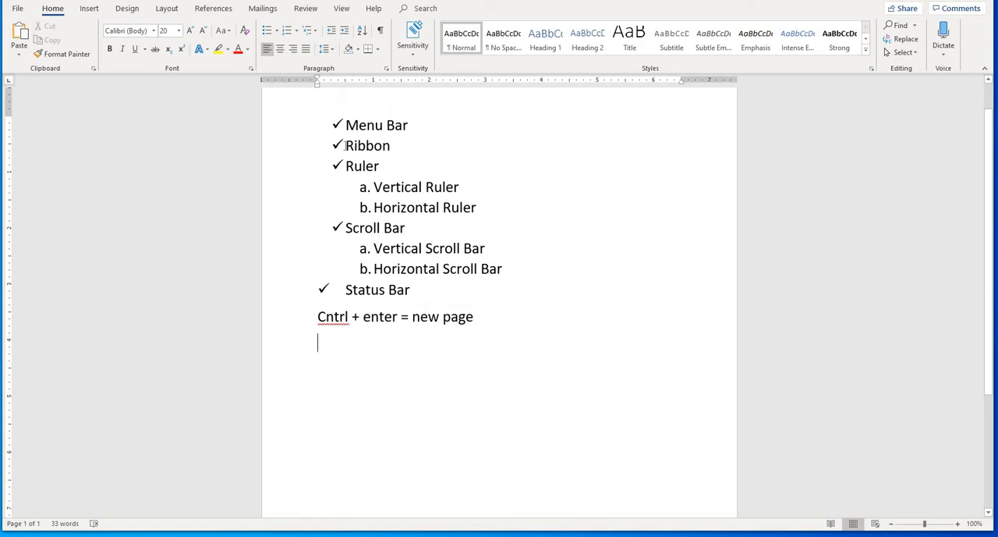
- Delete the whole checklist together with the line "Cntrl + enter = new page" below it
scroll(446, 367, down, 3)
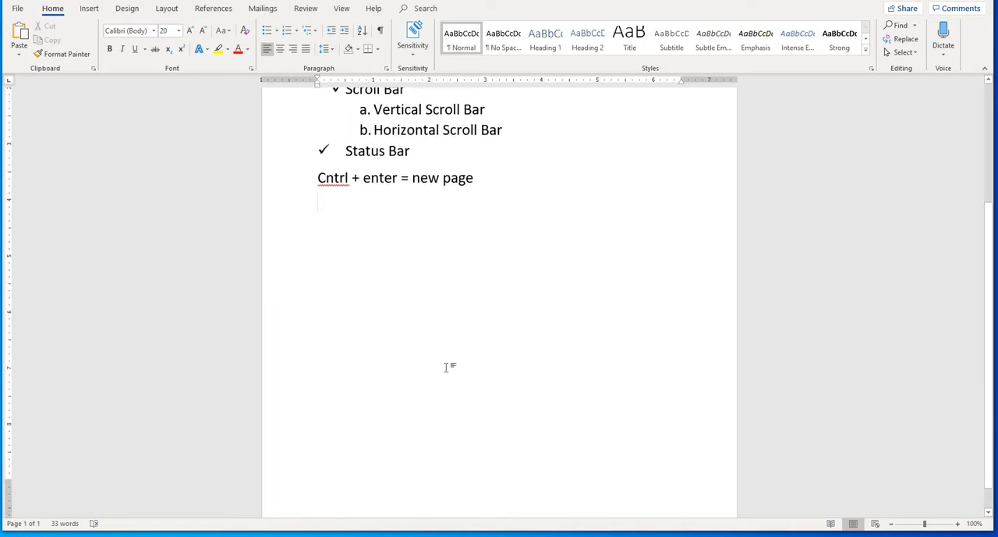
scroll(447, 367, up, 3)
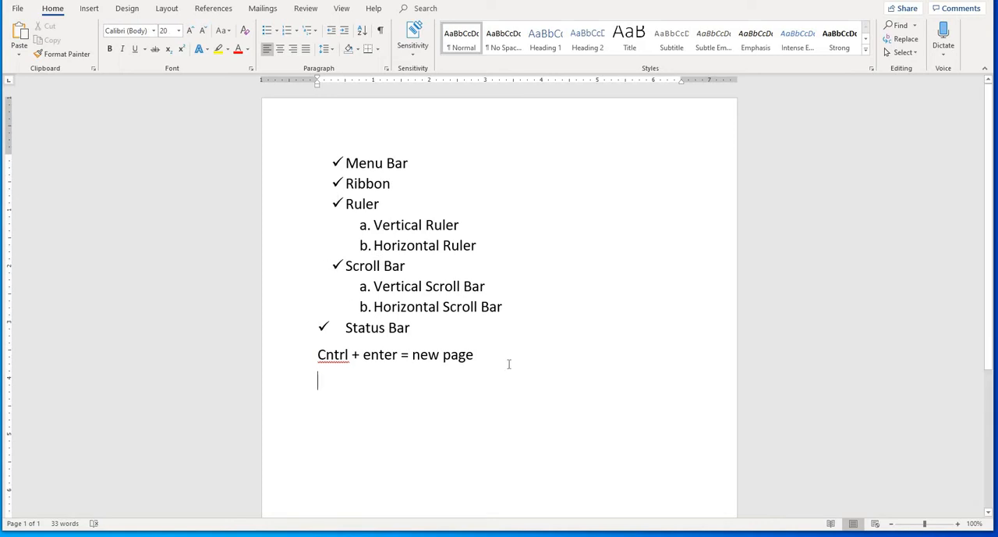
drag(510, 363, 319, 145)
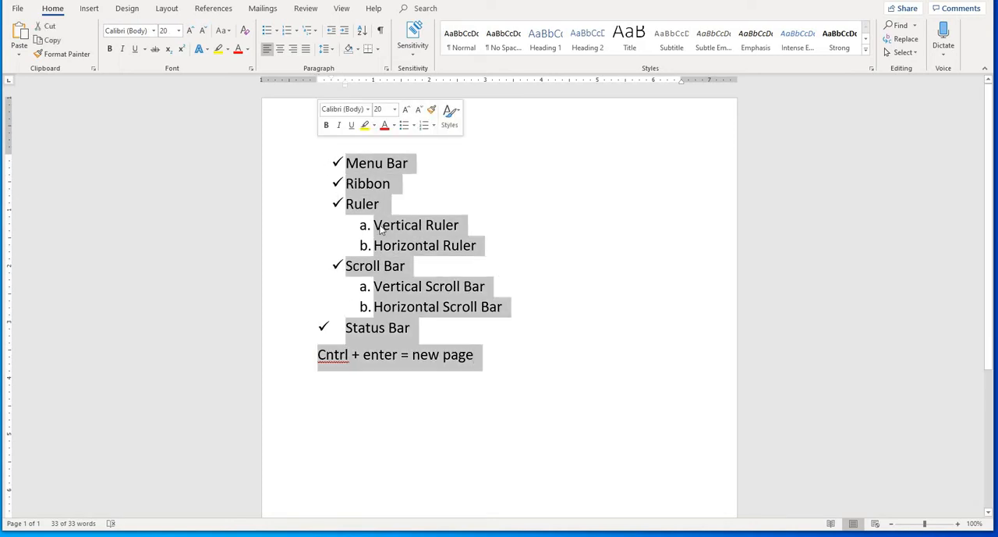
key(Delete)
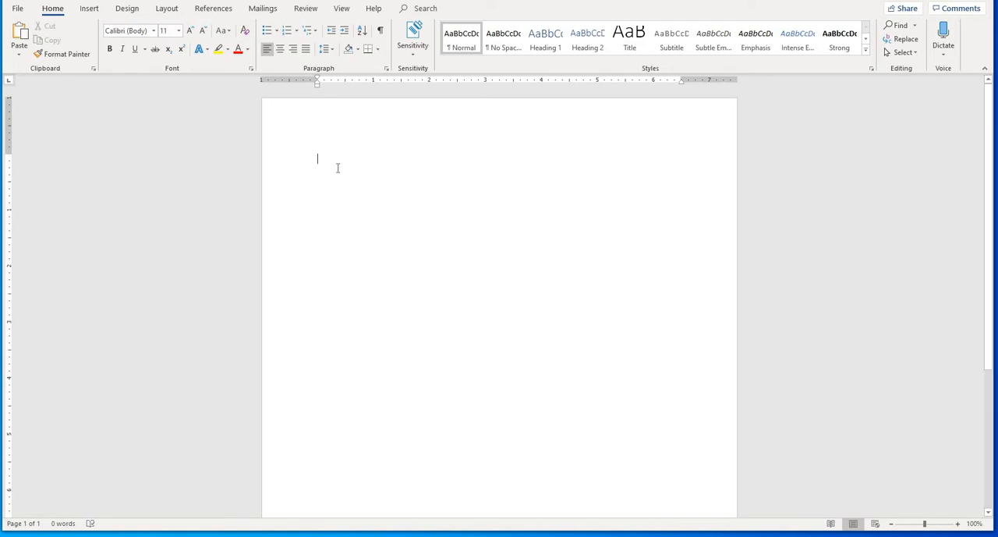
- Enter a short string of filler letters on the empty page and erase it
text(sdzhfbd)
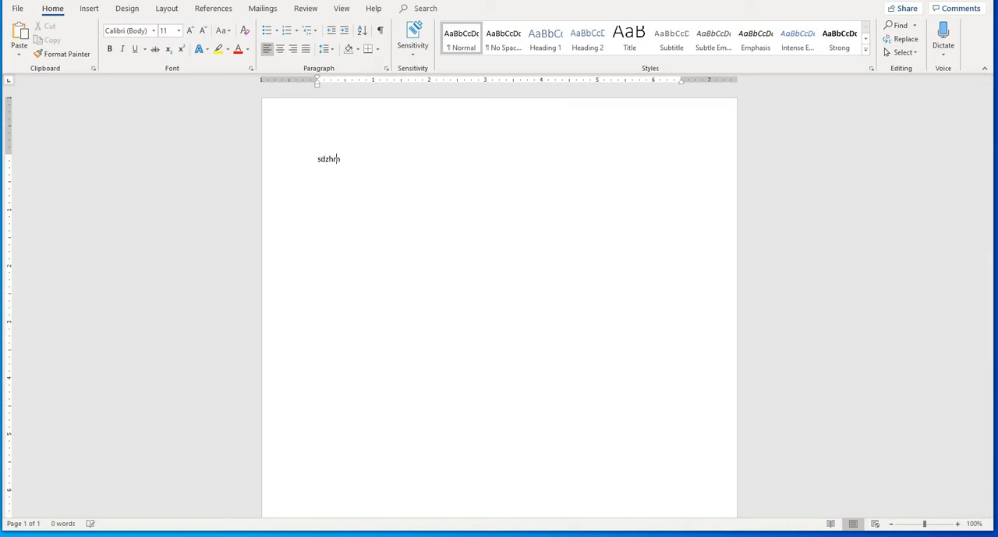
key(BackSpace)
key(BackSpace)
key(BackSpace)
key(BackSpace)
key(BackSpace)
key(BackSpace)
key(BackSpace)
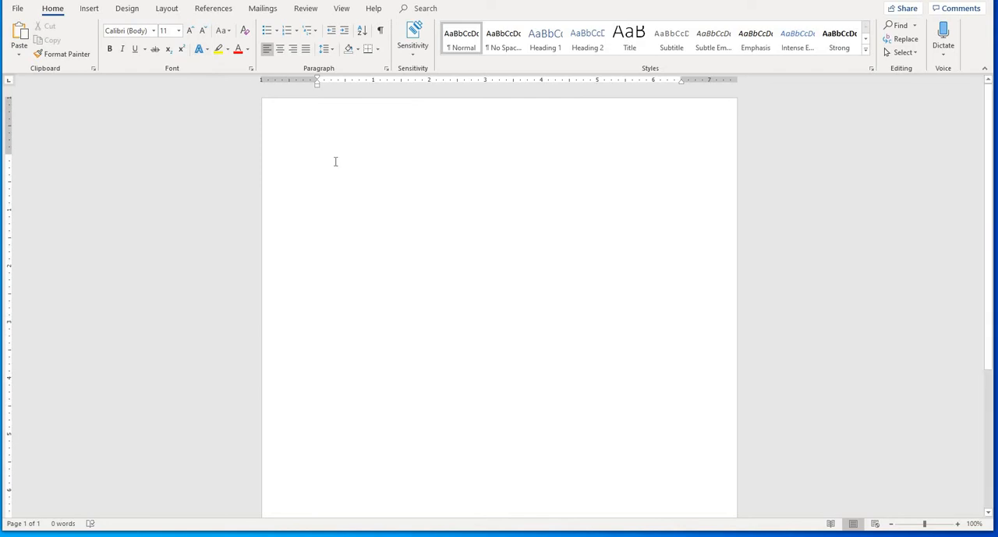
- Generate sample paragraphs on the empty page with =rand() and delete all of the text
text(=r)
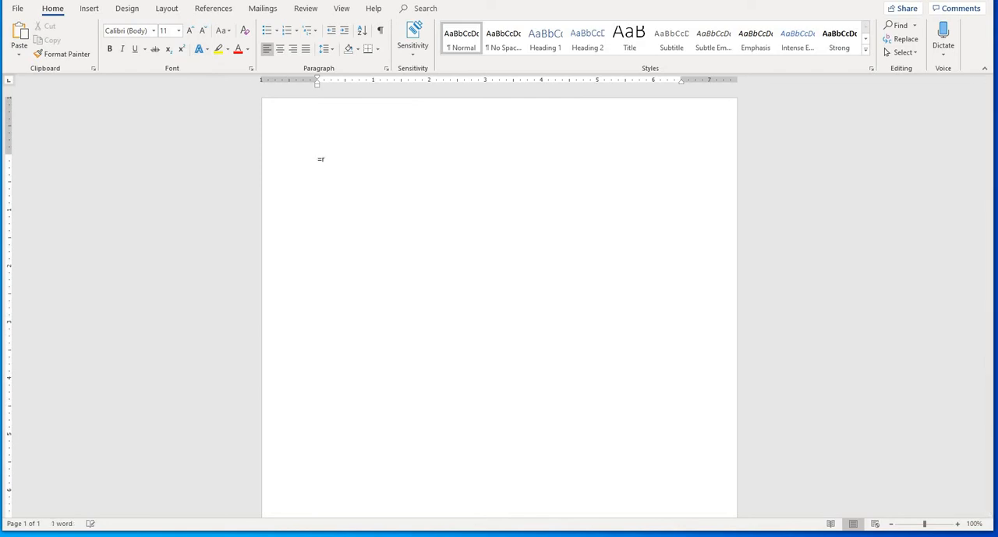
text(and())
key(Return)
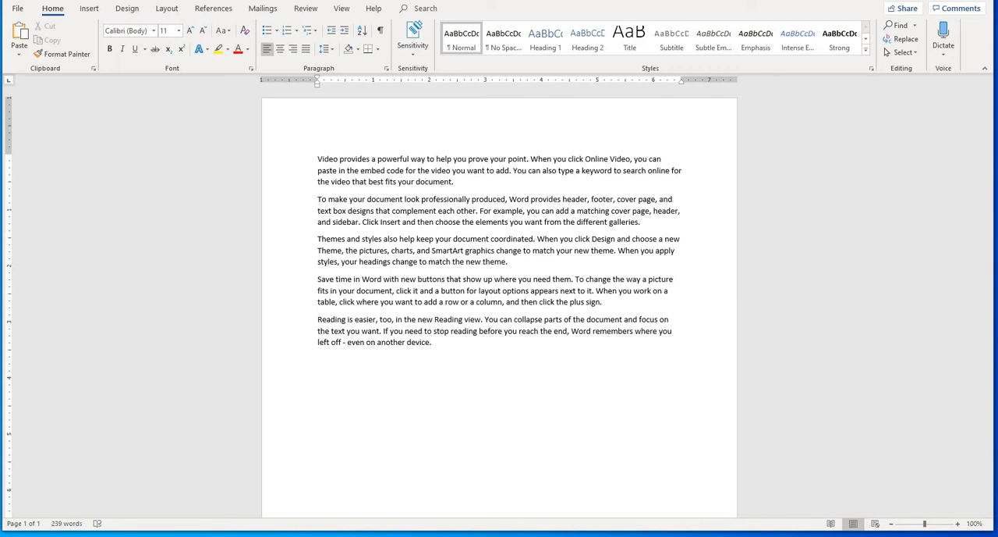
key(ctrl+a)
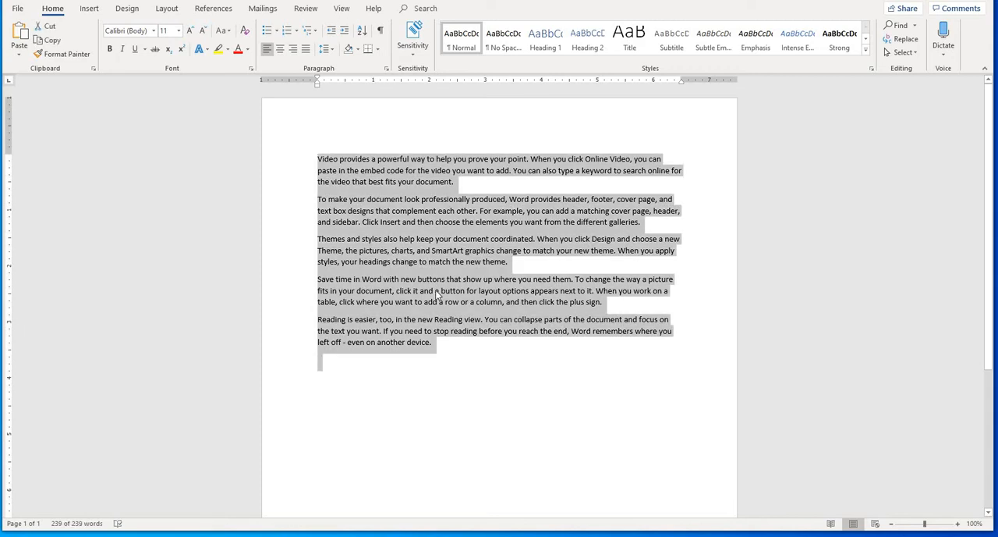
key(Delete)
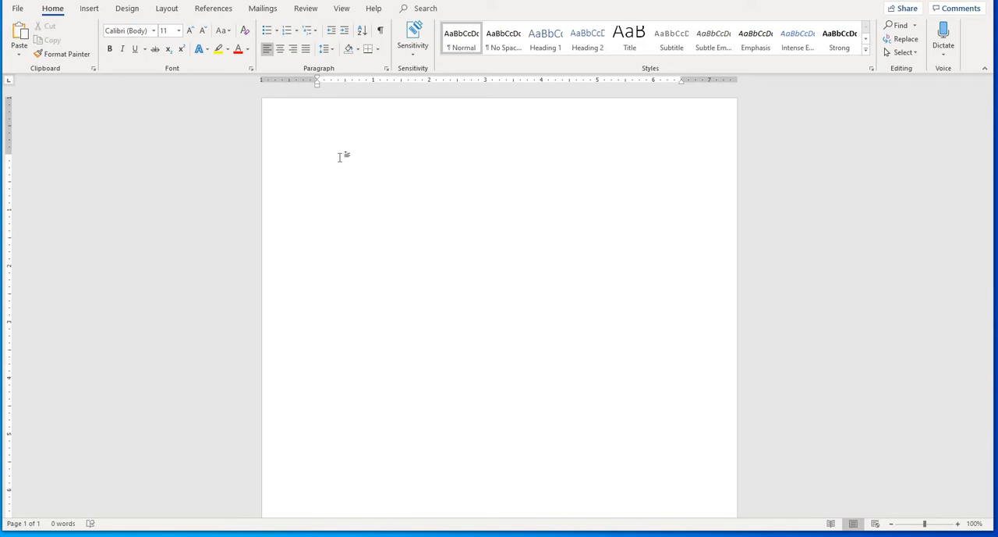
- Enter the filler text "jdfhjd" on the cleared page and erase it
text(jdfhjd)
key(BackSpace)
key(BackSpace)
key(BackSpace)
key(BackSpace)
- Fill the blank page with sample paragraphs using =rand()
text(=rand)
text(())
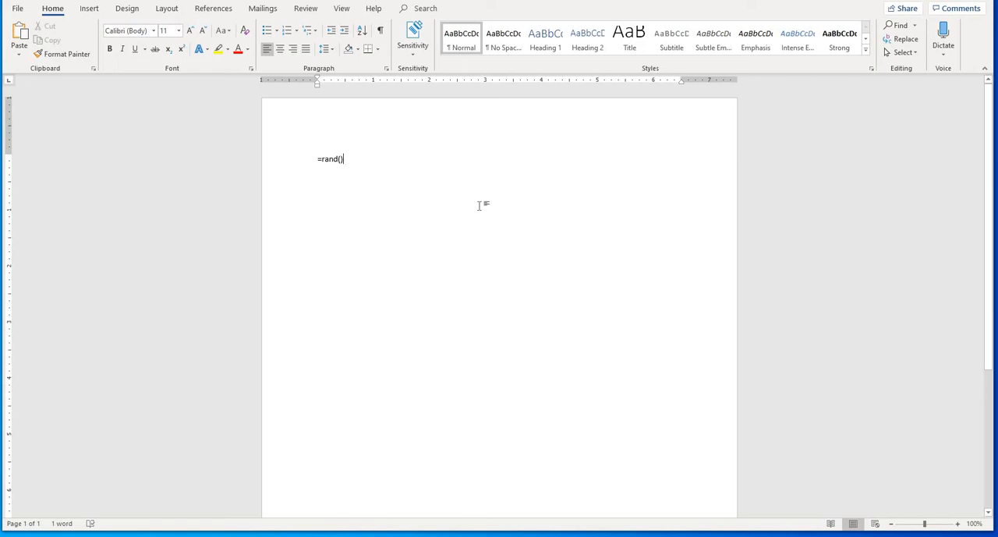
key(Return)
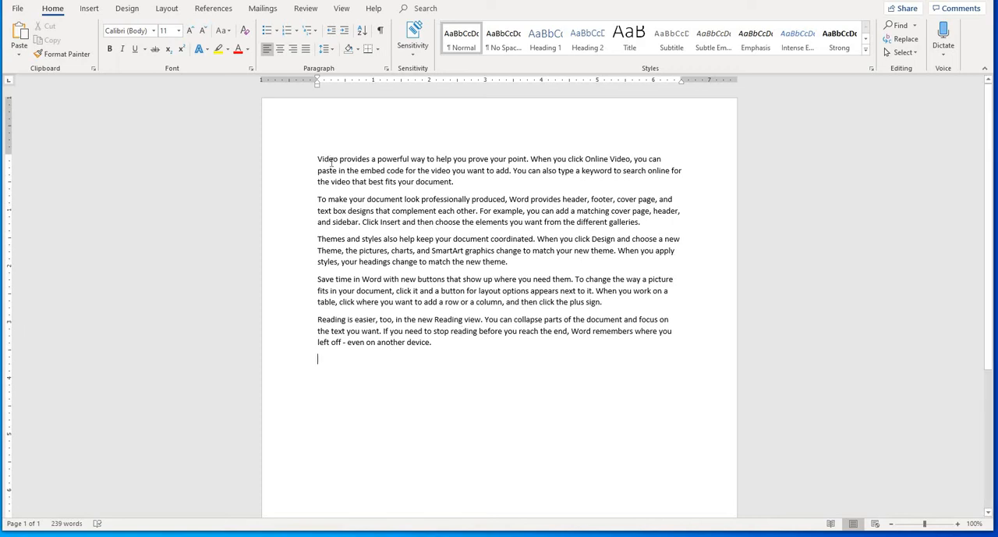
- Select the words "Video provides a powerful way to help you", and separately the text from the end back into the first paragraph, clearing each selection
drag(317, 159, 471, 160)
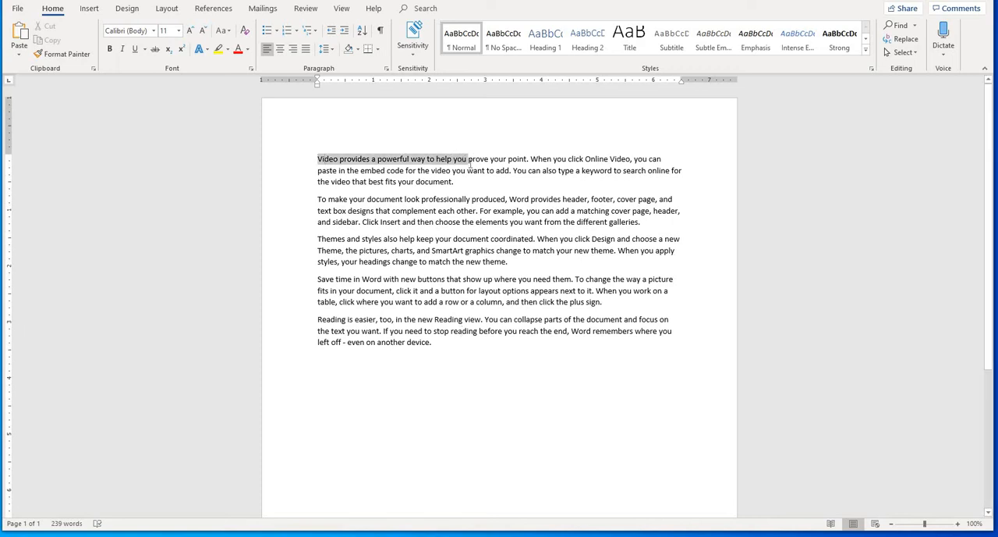
click(481, 171)
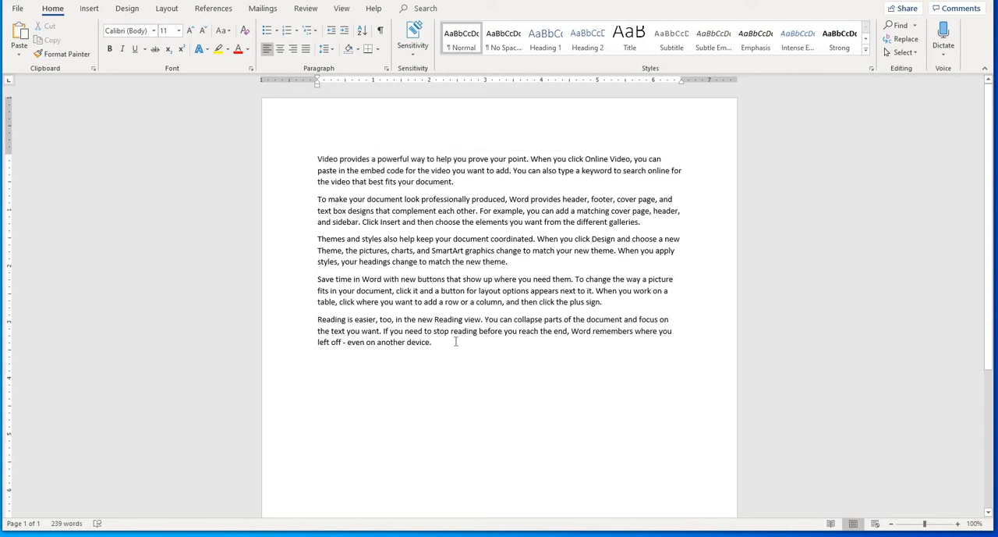
drag(451, 351, 327, 199)
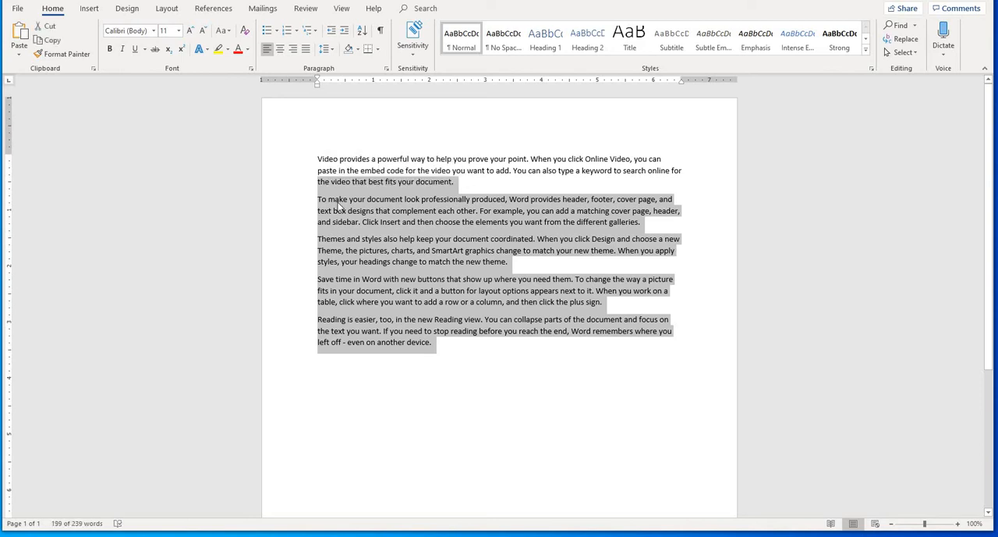
click(339, 203)
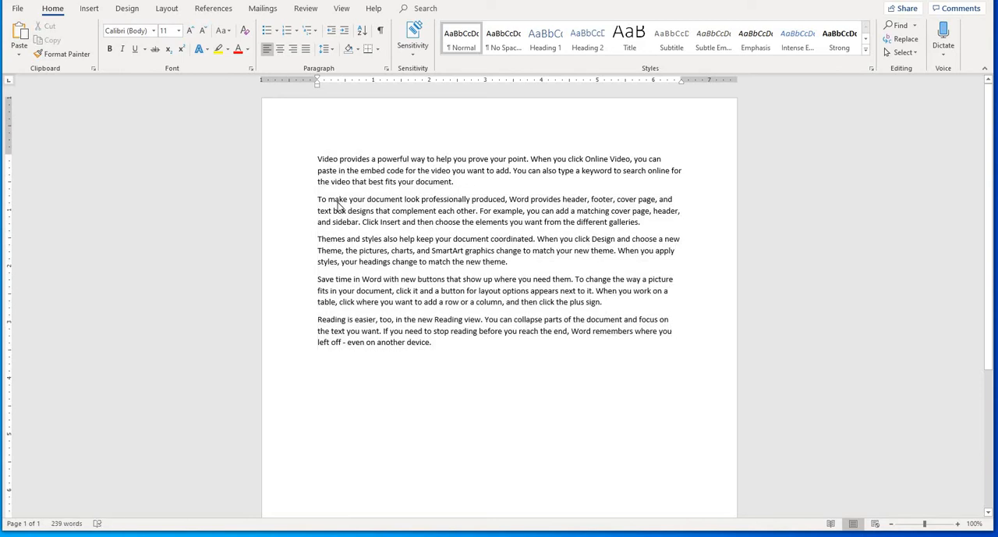
click(384, 250)
- Select the text from the fourth paragraph back to the second, and the first paragraph up to "that best", clearing each selection
drag(393, 304, 348, 213)
click(349, 211)
click(358, 238)
drag(317, 159, 384, 181)
click(369, 185)
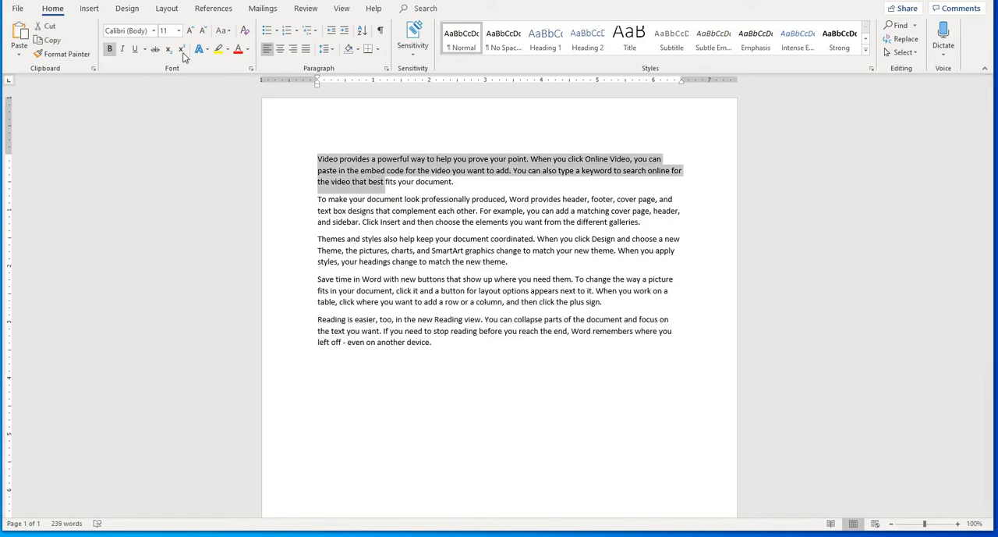
click(404, 185)
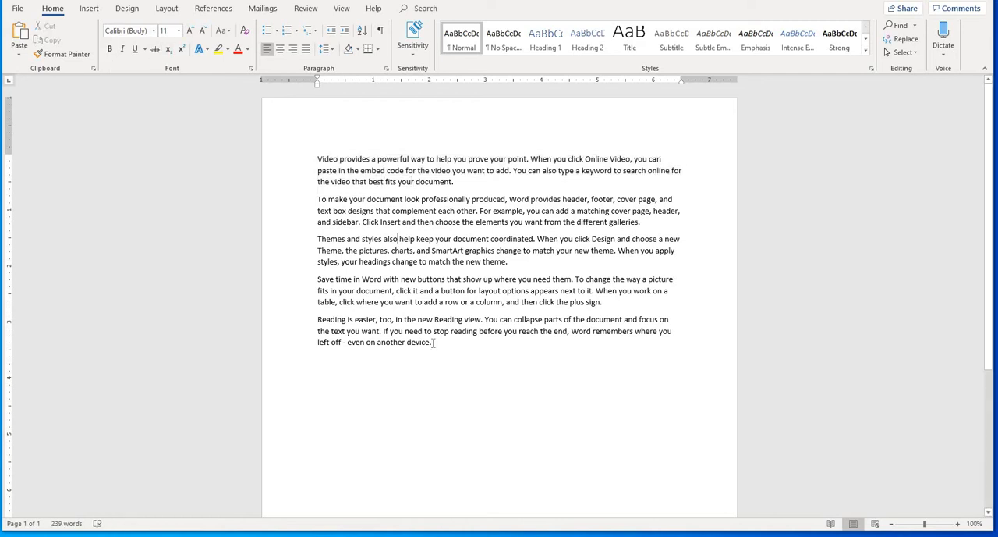
- Select the text from the end back to "provides", and the first paragraph up to "best fits your", clearing each selection
drag(435, 343, 349, 166)
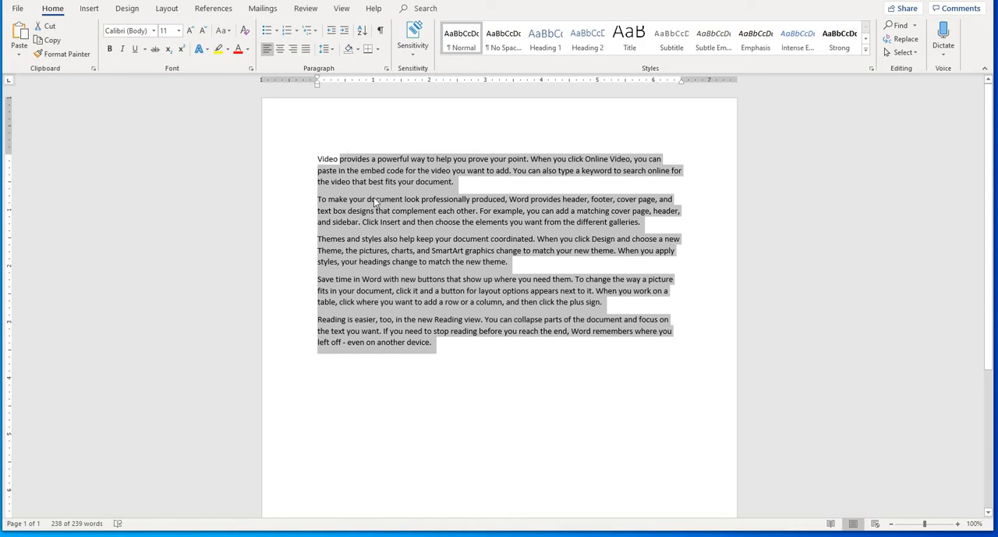
drag(322, 148, 416, 192)
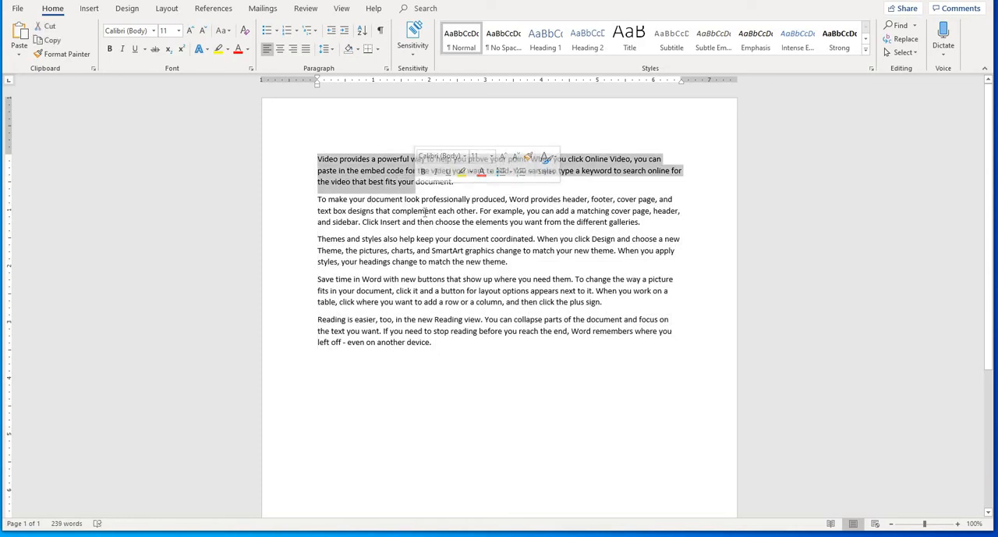
click(425, 211)
click(430, 250)
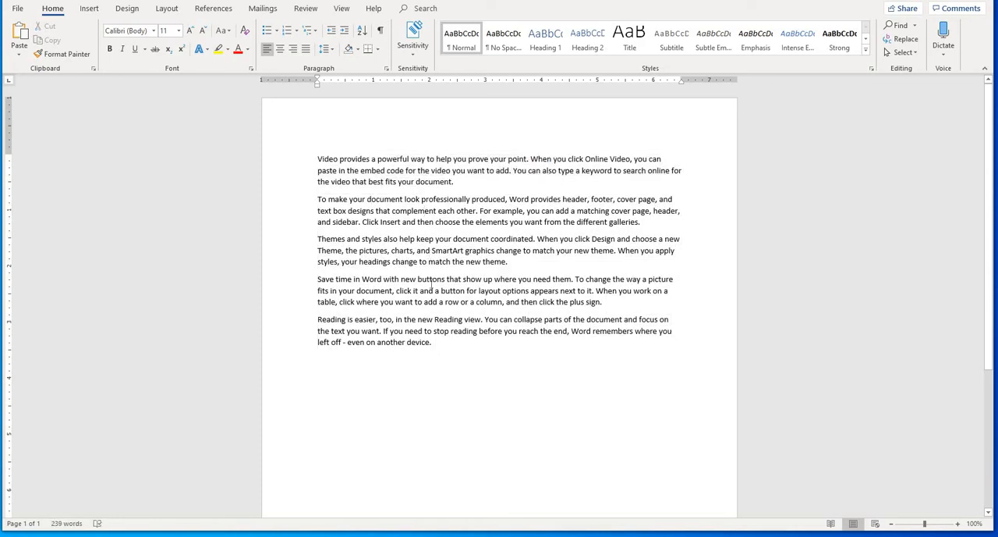
click(404, 324)
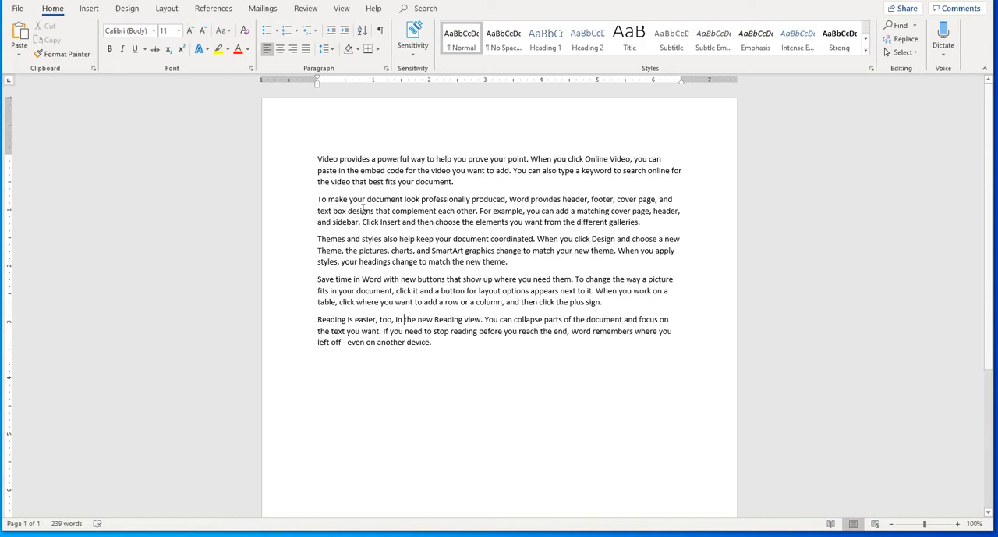
- Delete all of the document's text at once, undo the deletion, and clear the selection
click(385, 368)
key(ctrl+a)
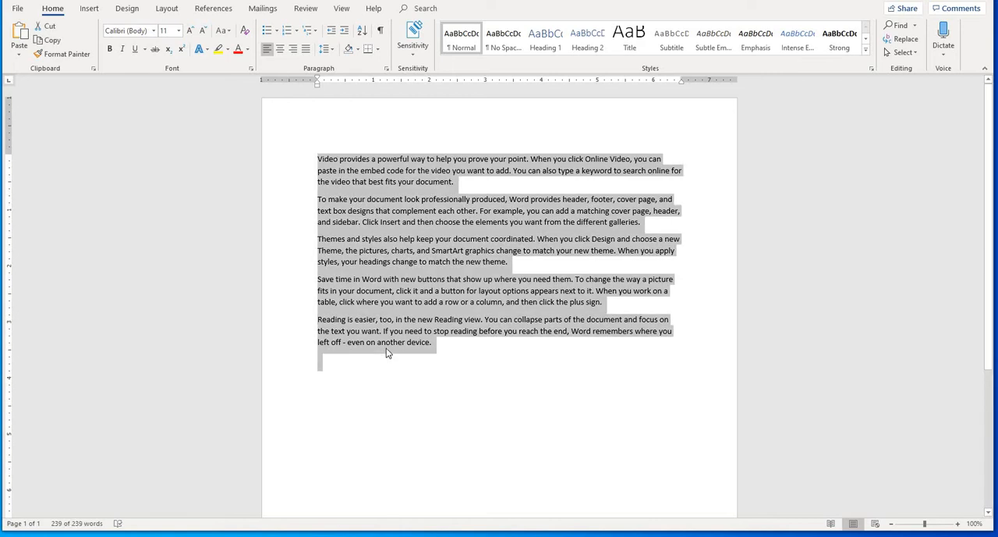
key(Delete)
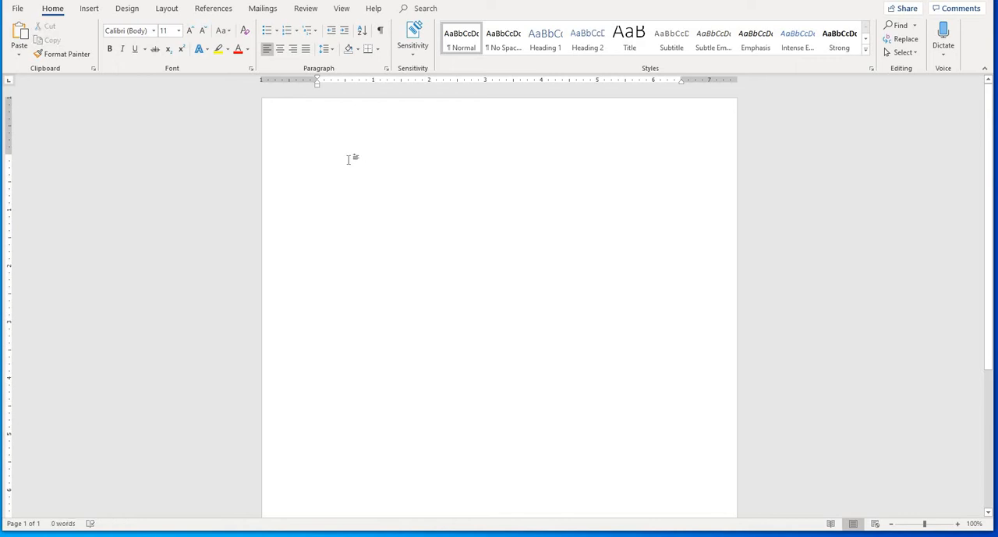
key(ctrl+z)
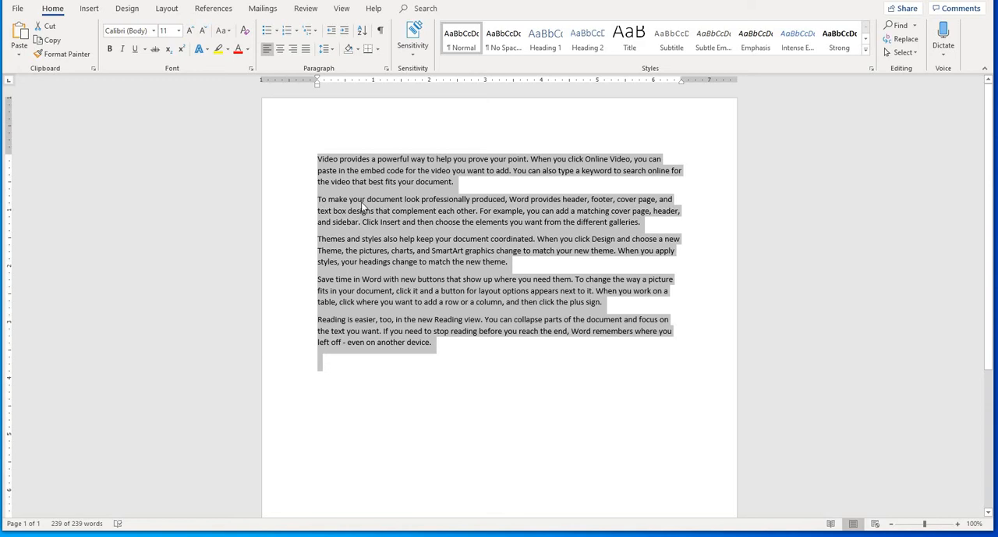
click(362, 202)
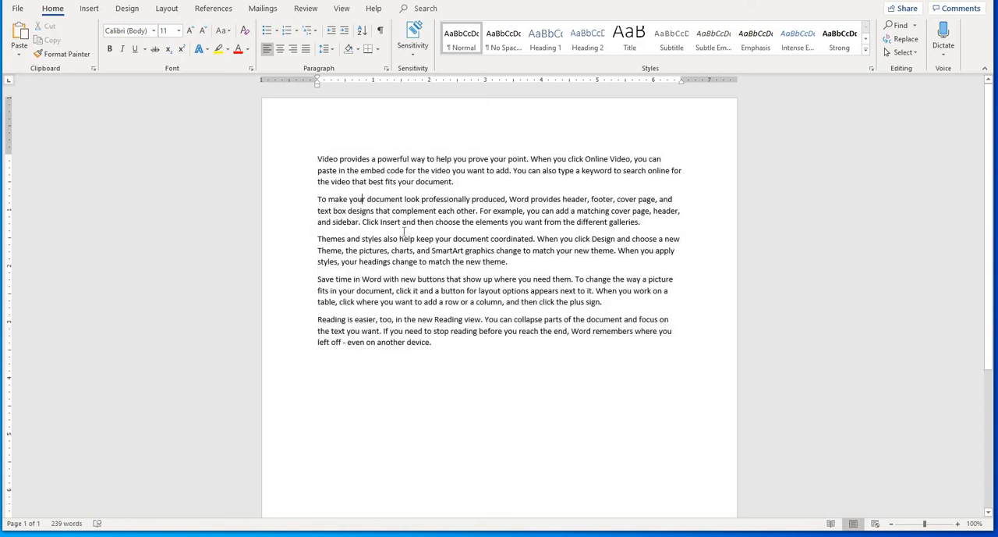
- Select all five paragraphs from the end of the text back to the word "Video", and clear the selection
click(455, 355)
shift+click(372, 277)
drag(324, 175, 319, 159)
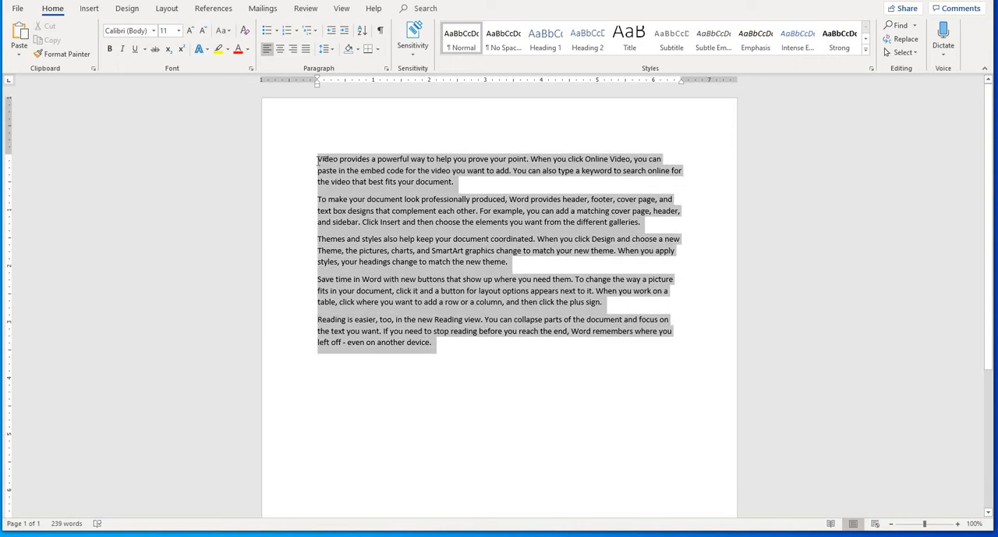
click(382, 331)
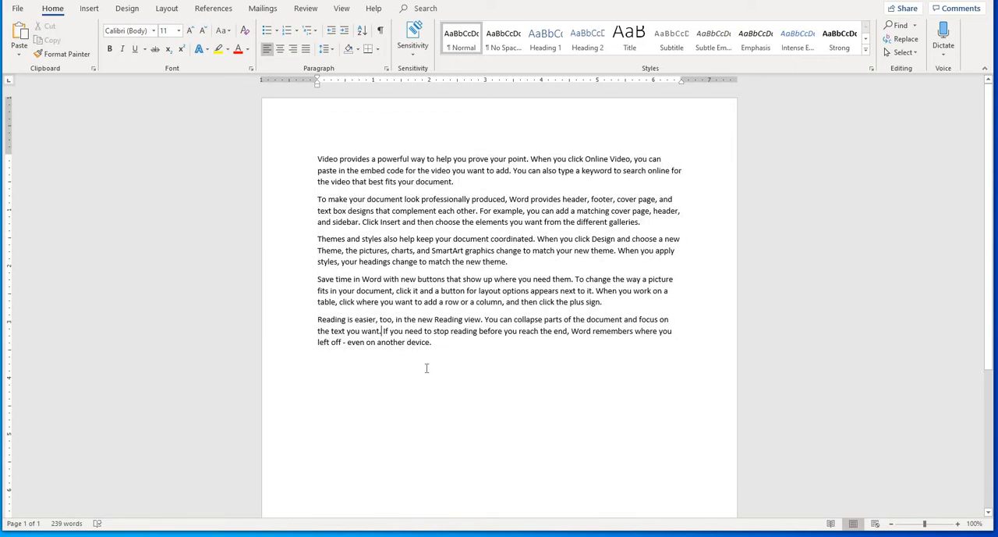
- Select the entire document with the Select All command and delete its text
click(901, 53)
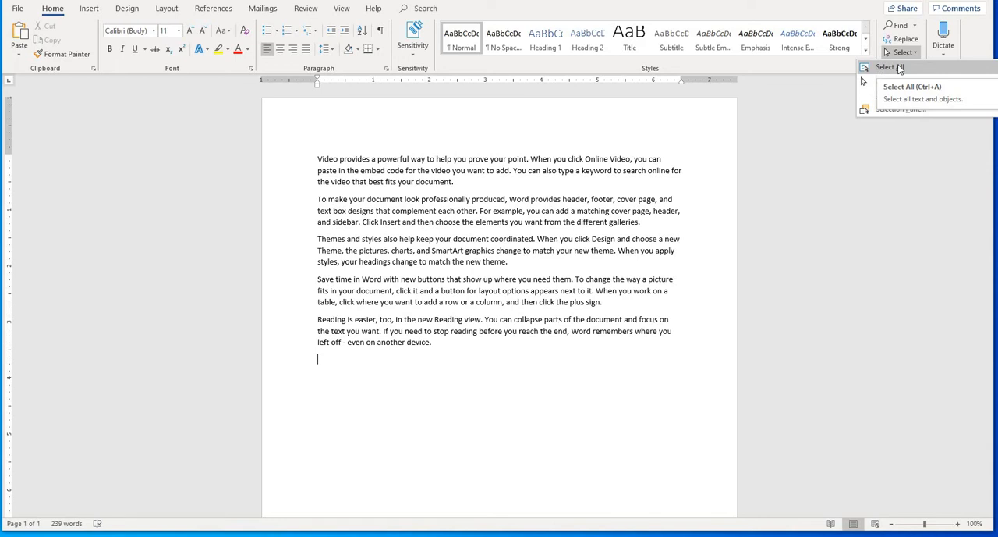
click(899, 69)
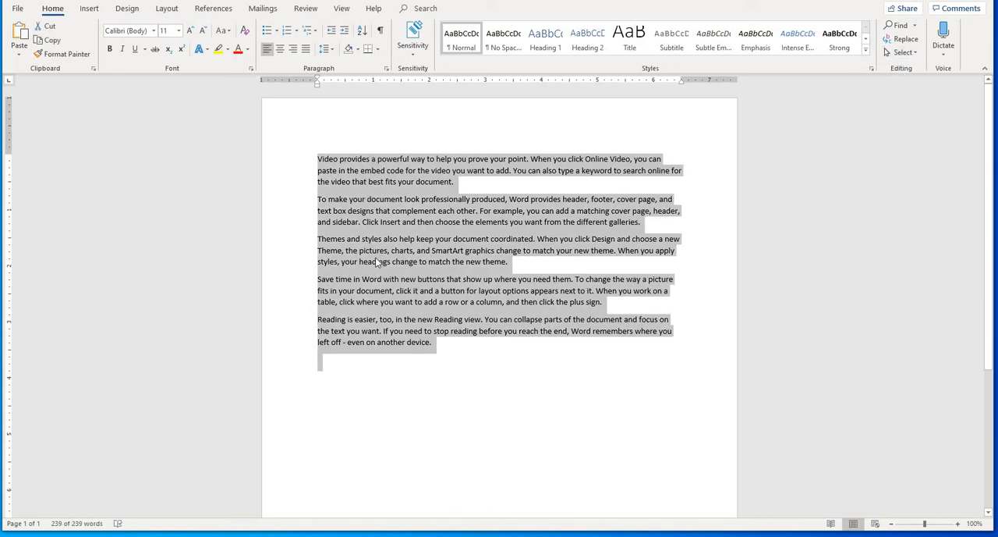
key(Delete)
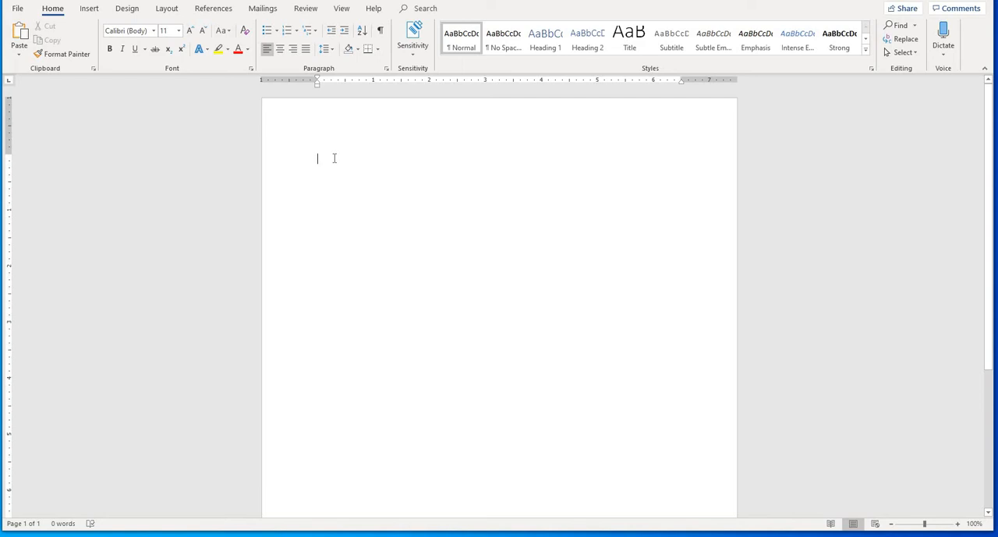
- Generate a fresh set of sample paragraphs on the cleared page with =rand()
text(=)
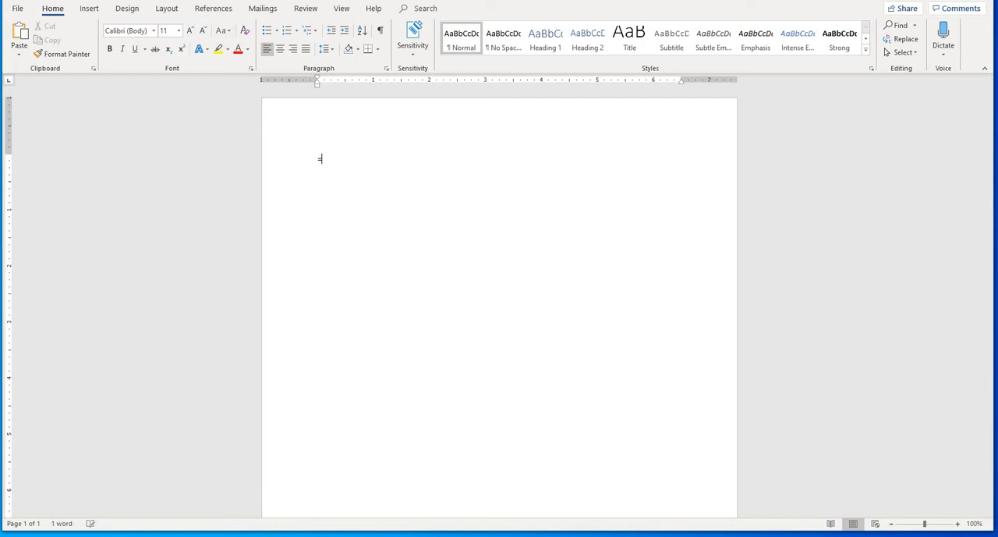
text(rand())
key(Return)
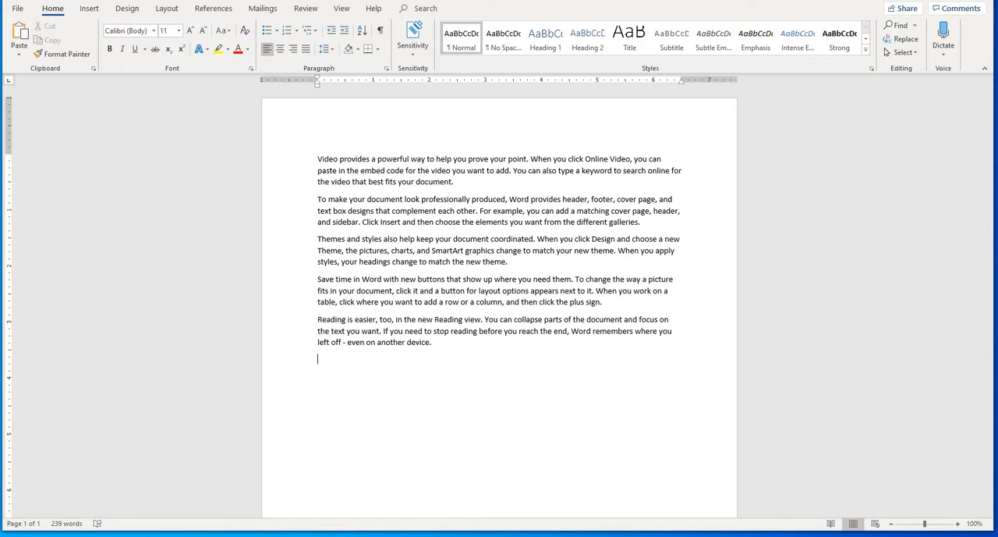
- Select the word "Video" at the start of the first paragraph, and clear the selection
double_click(317, 159)
click(325, 160)
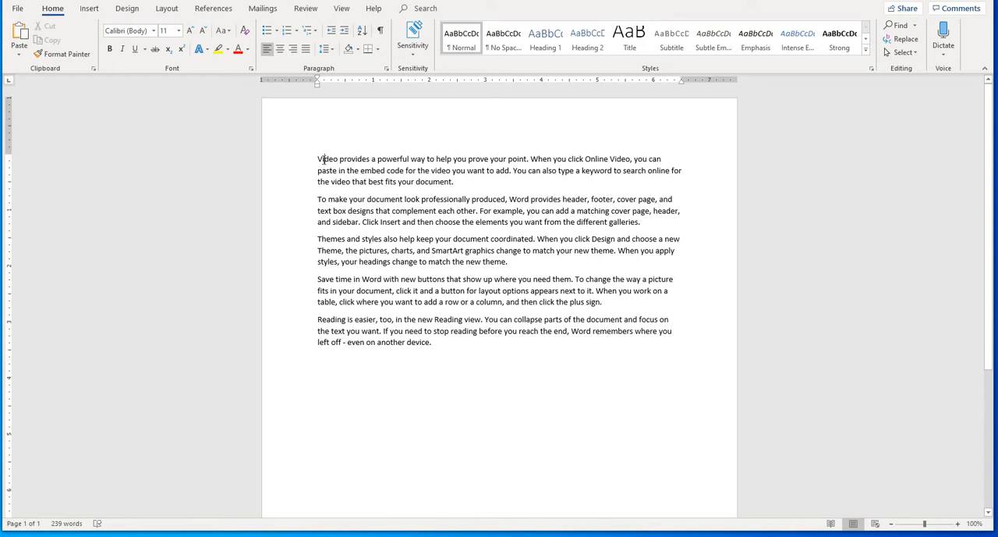
drag(324, 159, 318, 159)
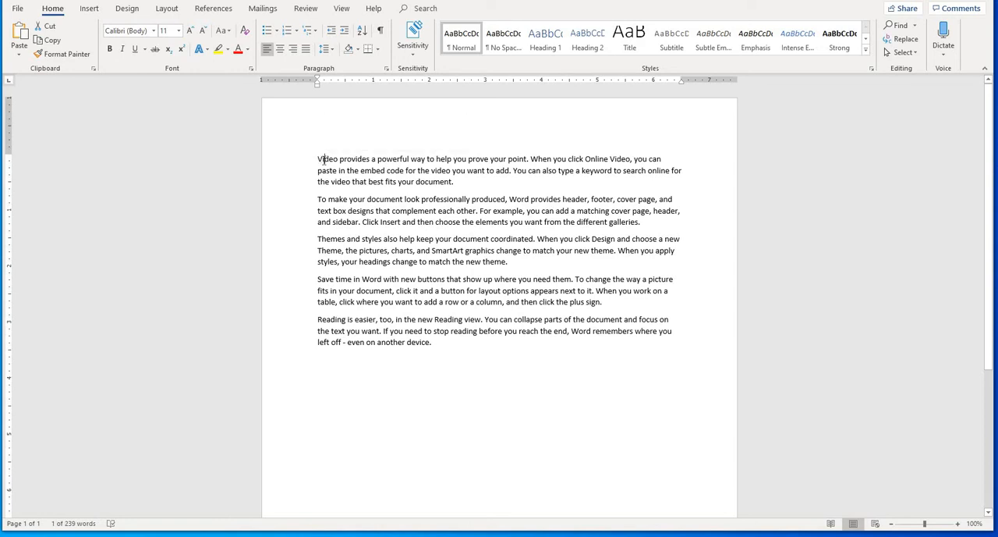
click(328, 159)
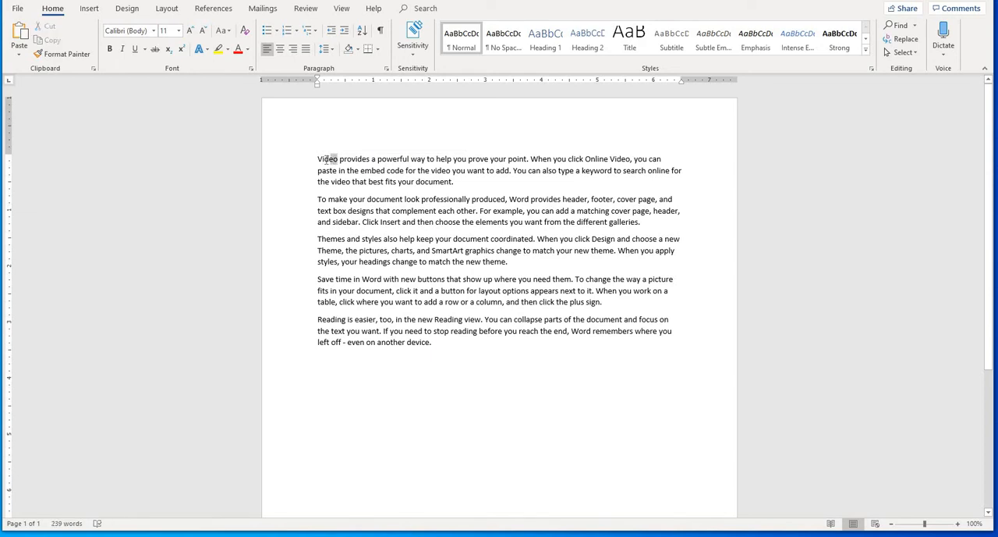
double_click(327, 159)
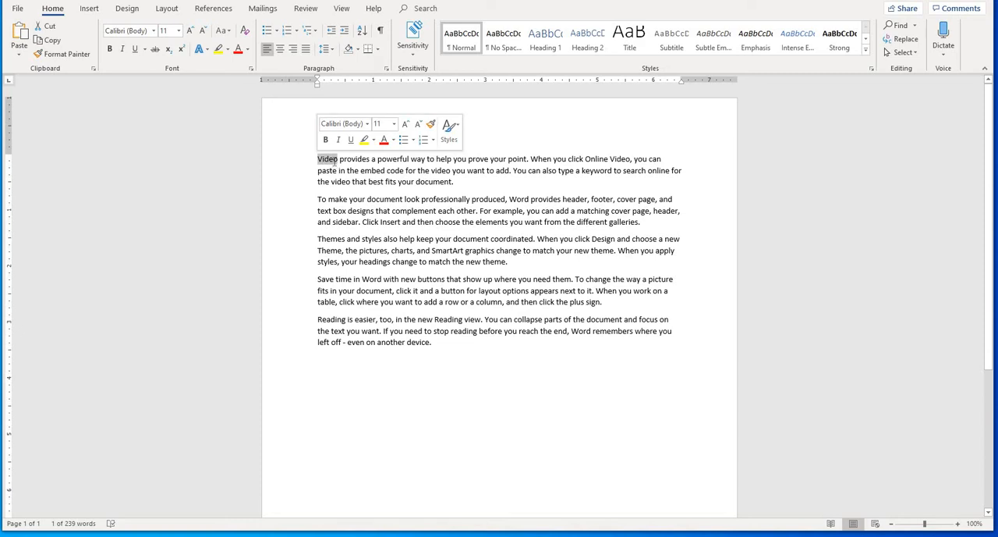
key(Down)
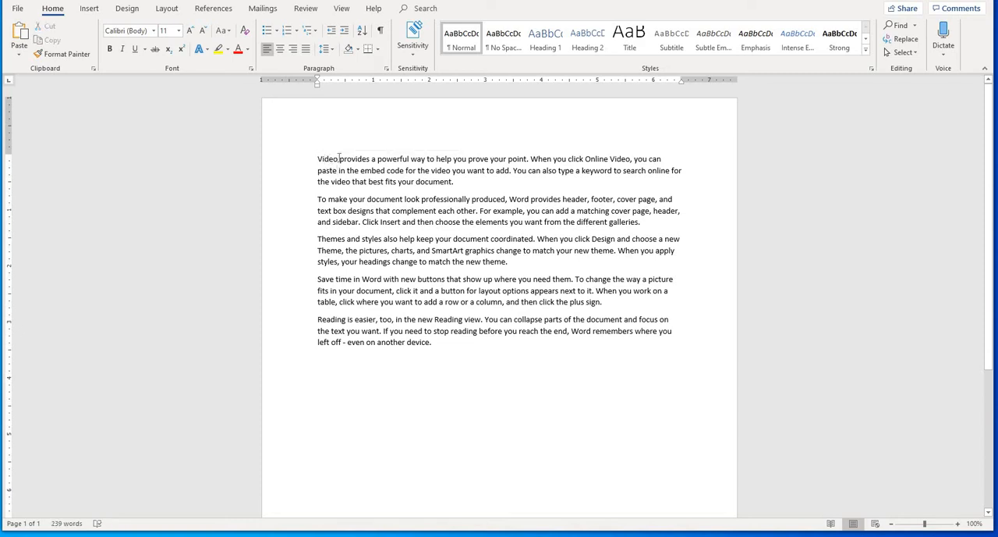
- Select the first sentence backwards from "point" to "Video", and clear the selection
double_click(340, 159)
click(395, 168)
drag(527, 160, 323, 161)
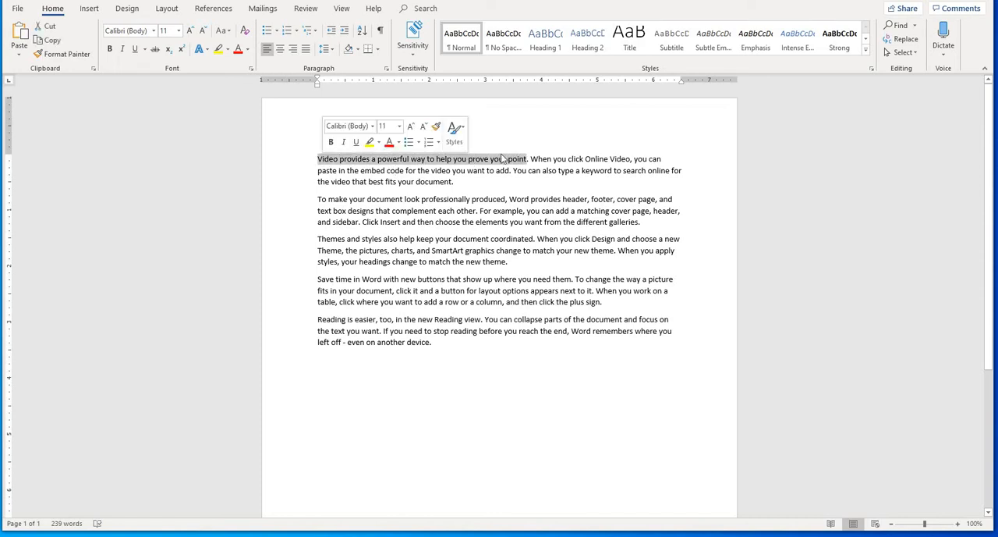
click(528, 159)
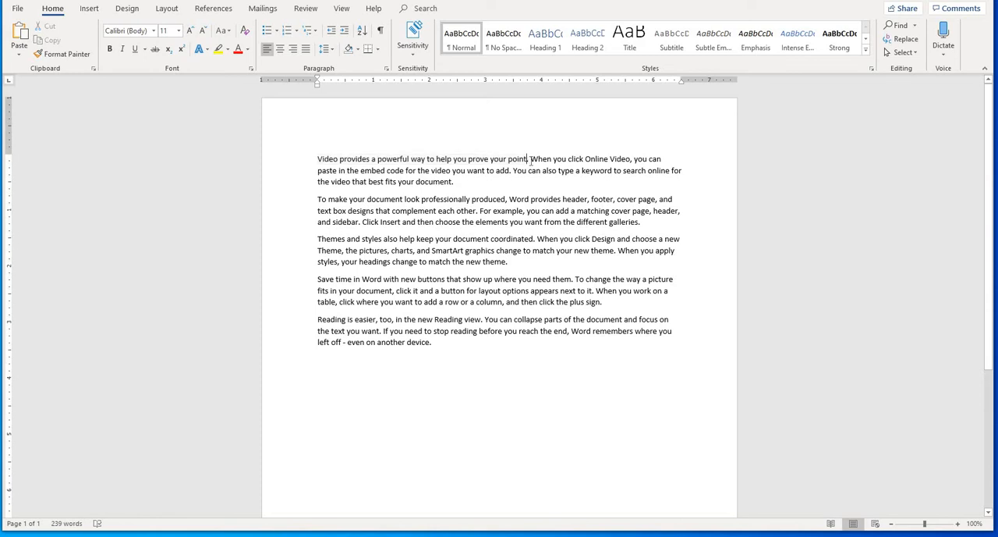
- Select the first sentence forwards from "Video", extend the selection to the end of the first line, and clear it
double_click(528, 161)
click(469, 161)
drag(319, 161, 529, 161)
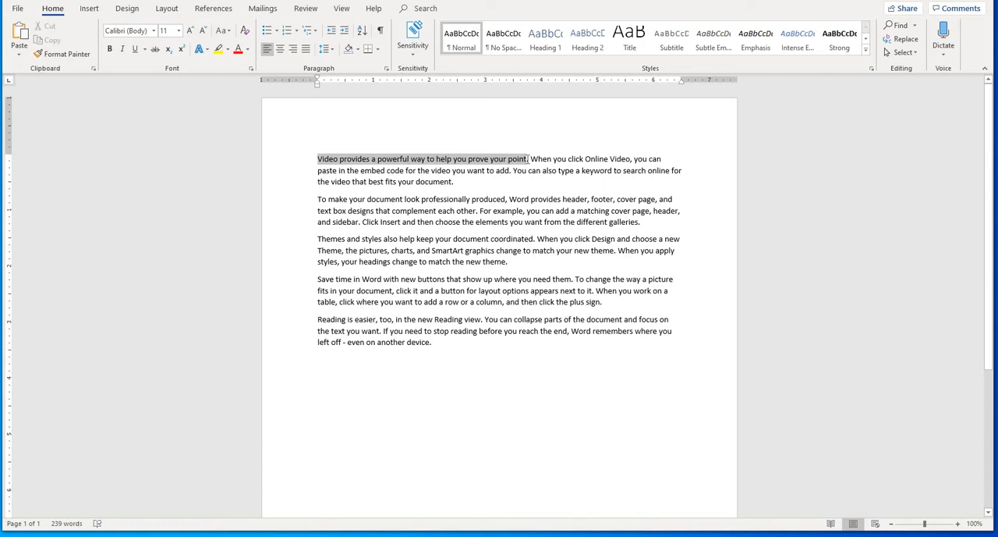
drag(529, 159, 663, 160)
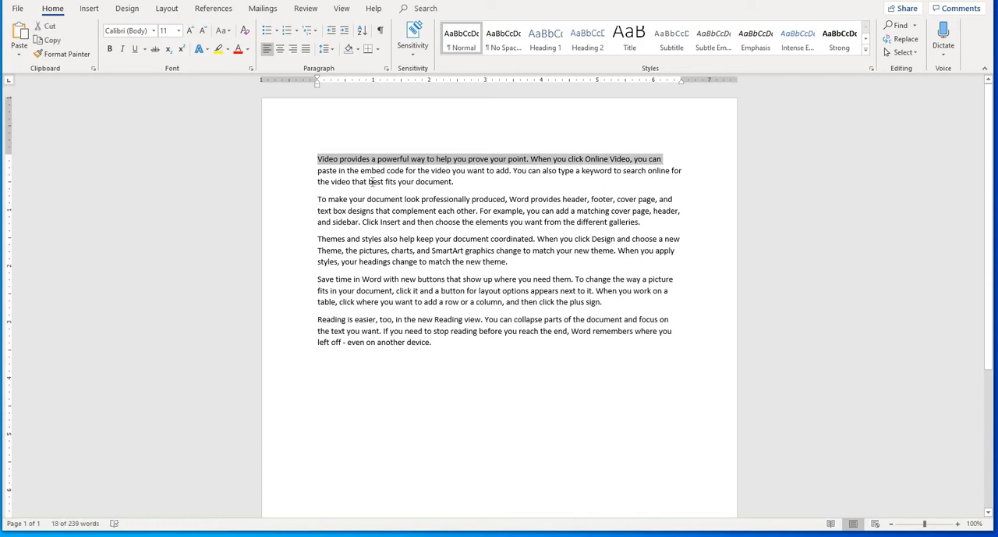
drag(318, 170, 510, 172)
click(332, 166)
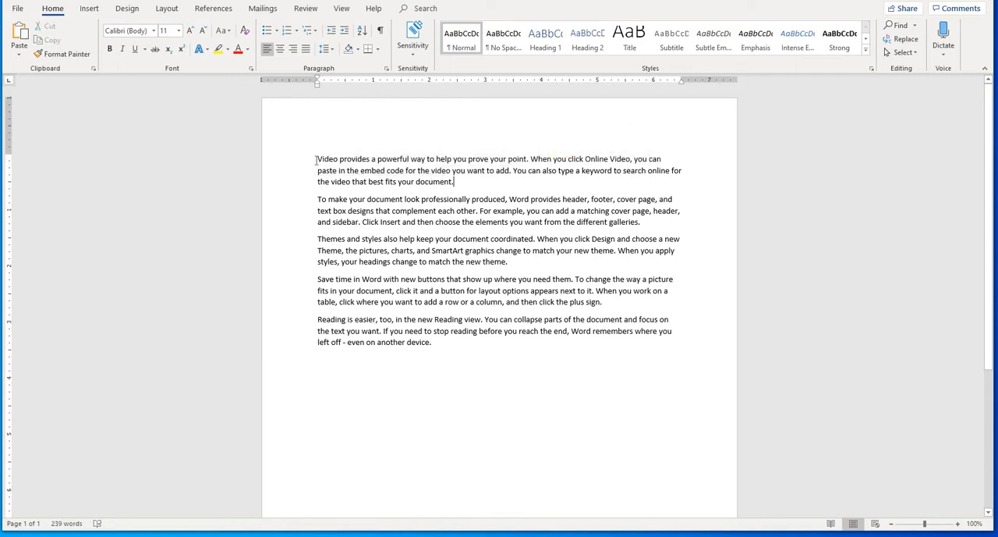
- Select the whole first paragraph and the second paragraph in turn, and clear the selection
drag(318, 160, 462, 181)
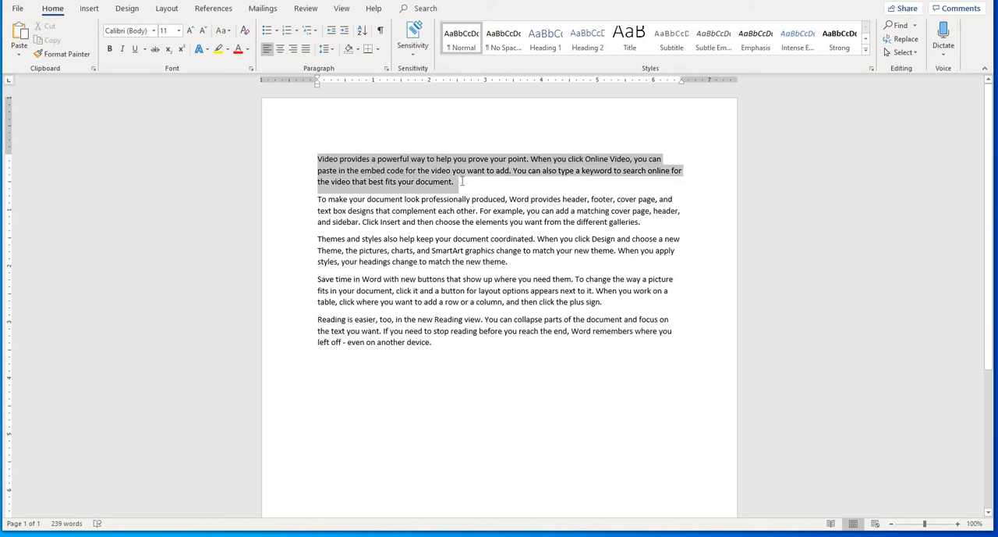
click(345, 189)
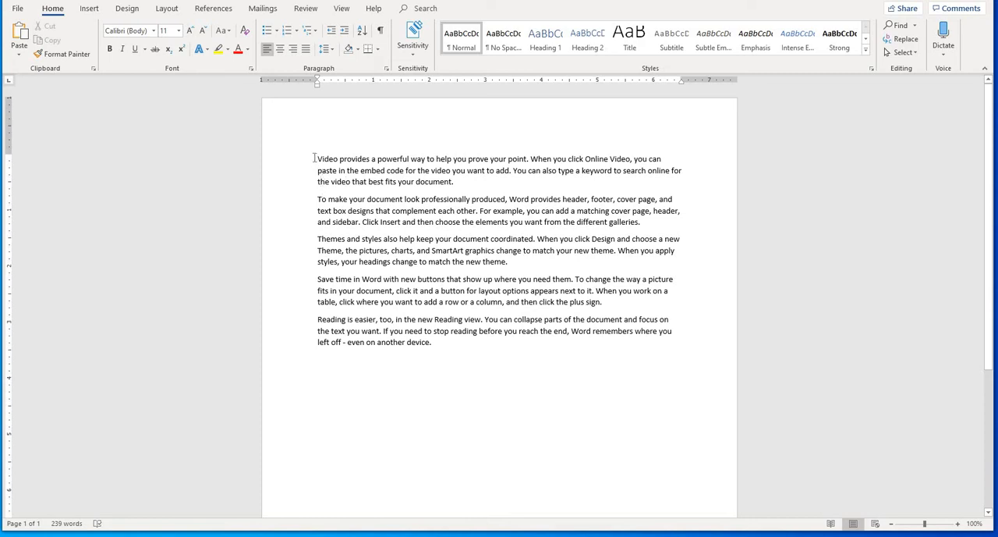
drag(318, 159, 460, 186)
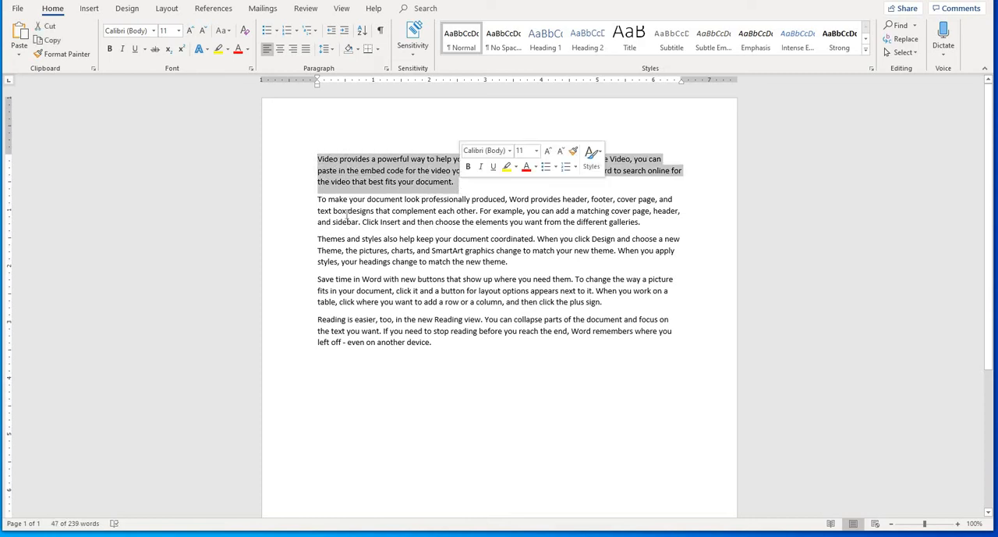
drag(318, 201, 489, 221)
click(330, 244)
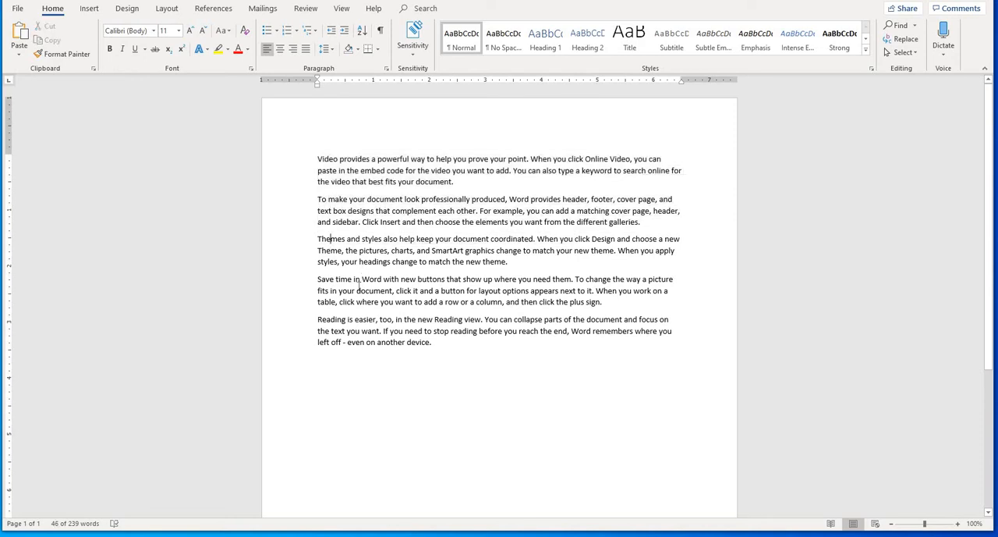
click(346, 330)
- Select the first paragraph's second line up to the word "keyword", and clear the selection
triple_click(295, 151)
click(348, 200)
click(362, 210)
drag(318, 159, 612, 171)
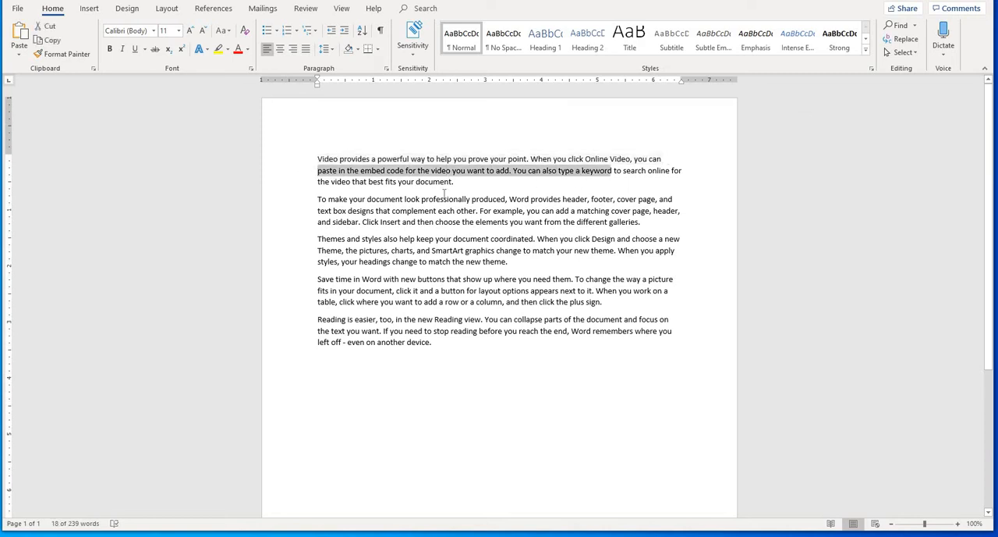
click(443, 181)
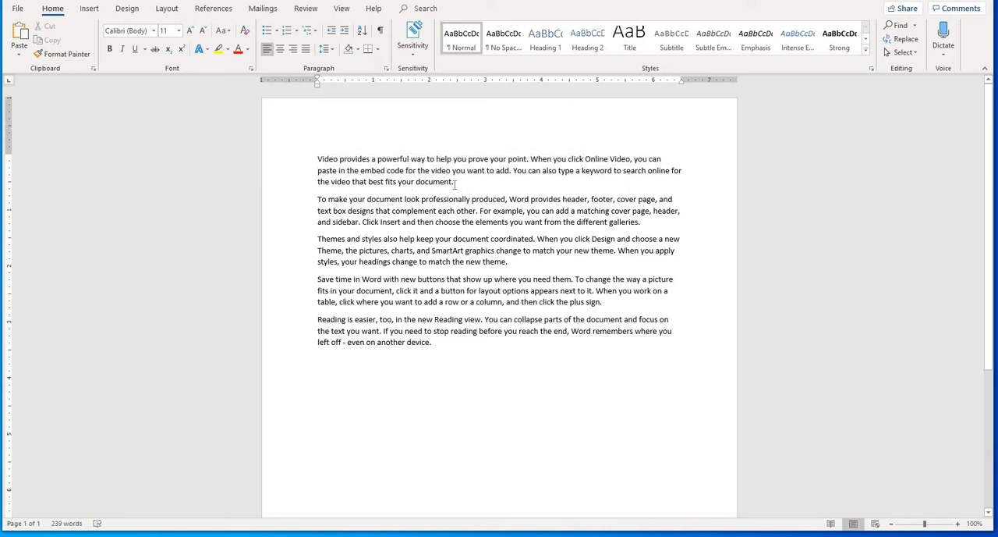
- Select only the full stop that ends the first paragraph, and clear the selection
drag(455, 182, 404, 176)
click(418, 173)
drag(462, 184, 452, 184)
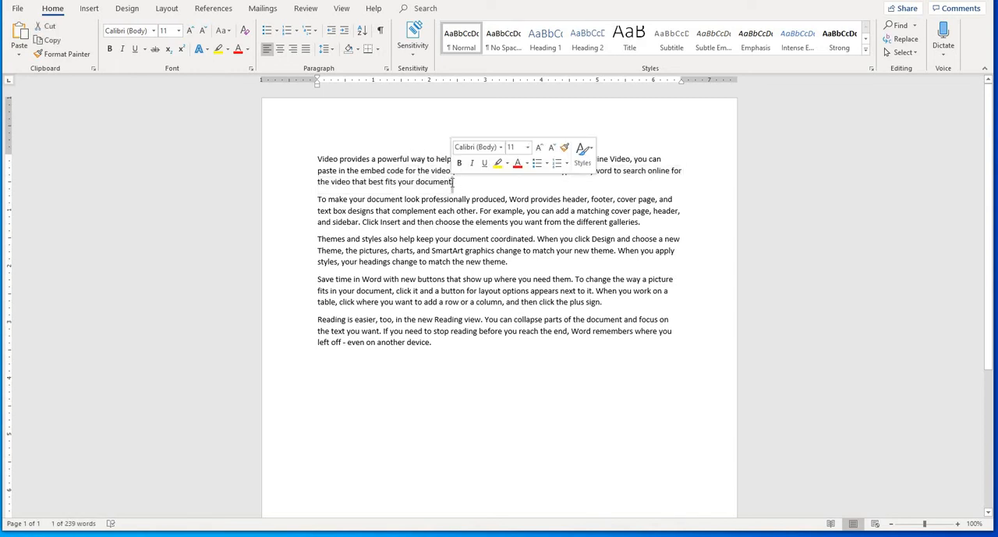
click(453, 183)
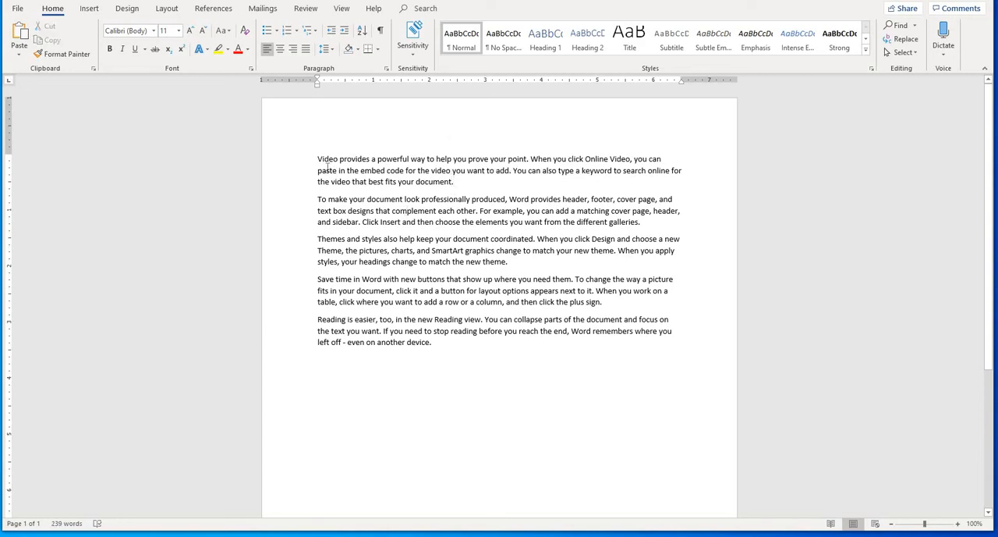
- Delete all of the document's text and generate default sample paragraphs with =rand()
key(ctrl+a)
key(Delete)
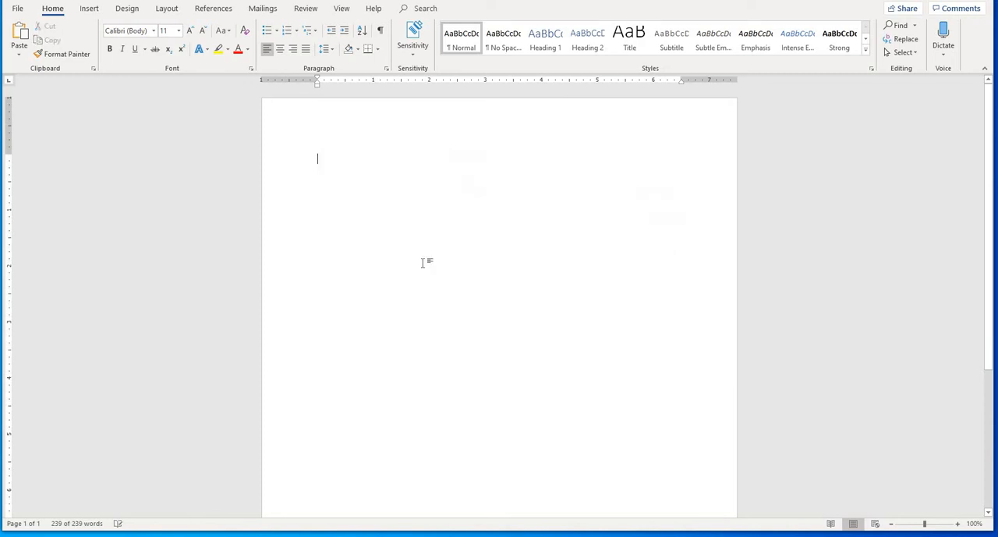
text(=)
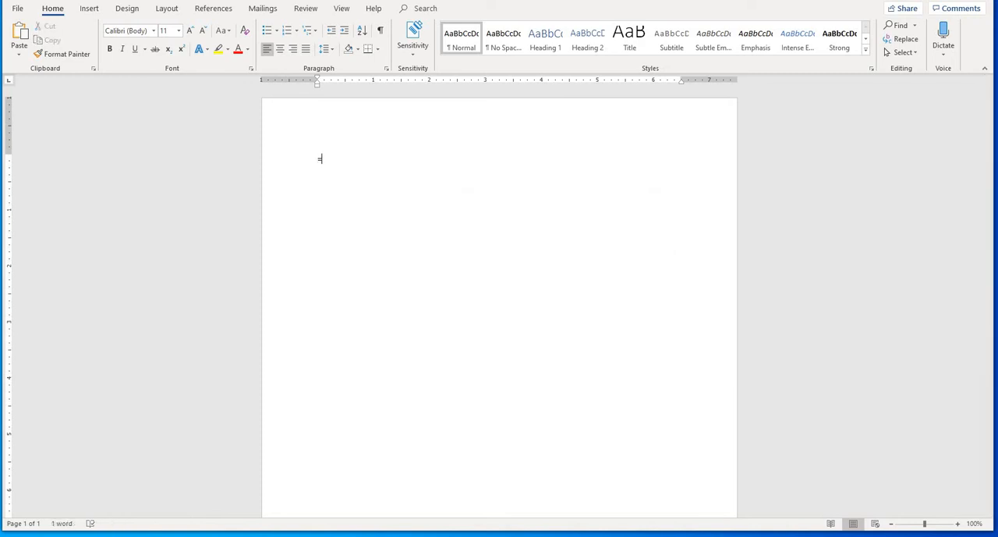
text(rand())
key(Return)
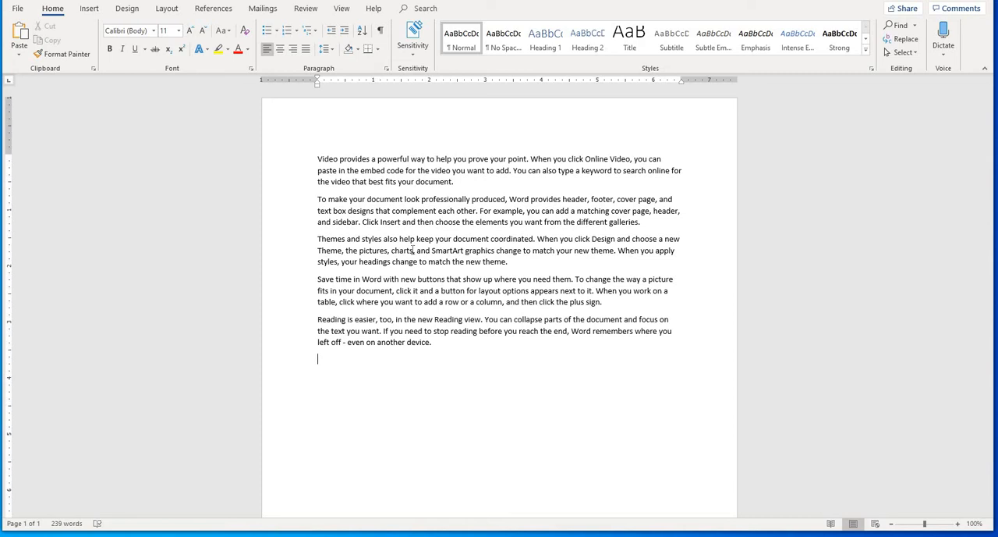
- Replace the whole text with ten sample paragraphs generated by =rand(10)
key(ctrl+a)
key(Delete)
text(=ra)
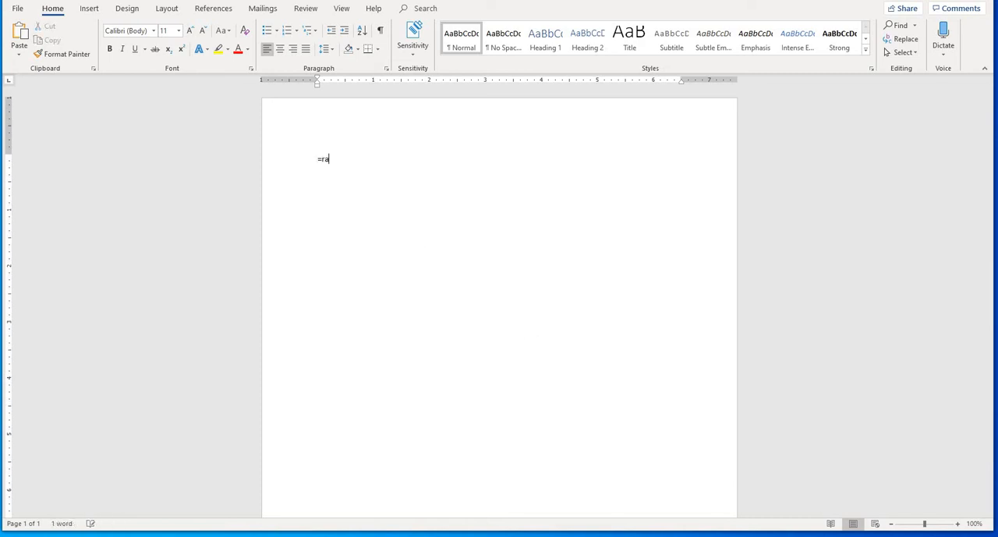
text(nd)
text((10))
key(Return)
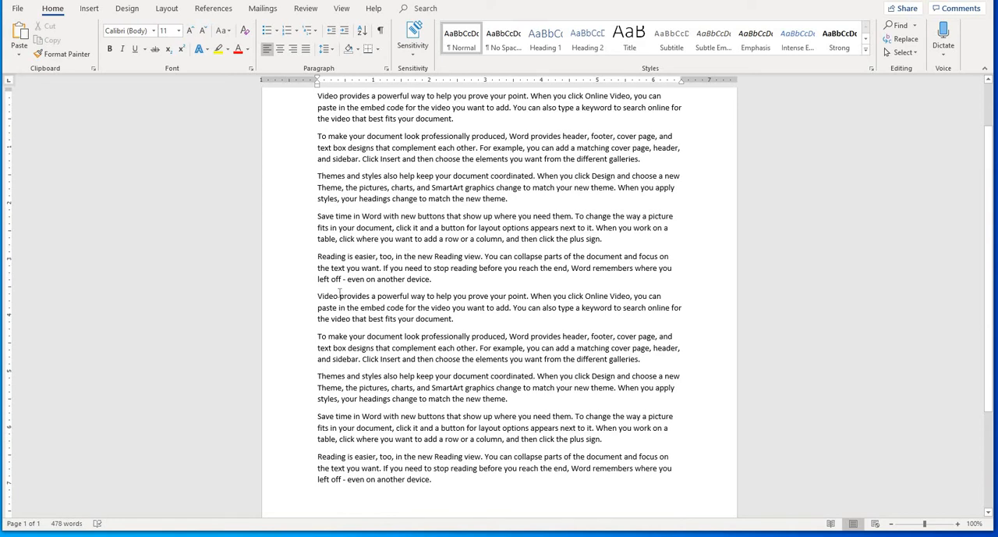
- Select the first five of the ten paragraphs and look over the five repeated ones below them
scroll(320, 234, up, 3)
drag(320, 155, 619, 341)
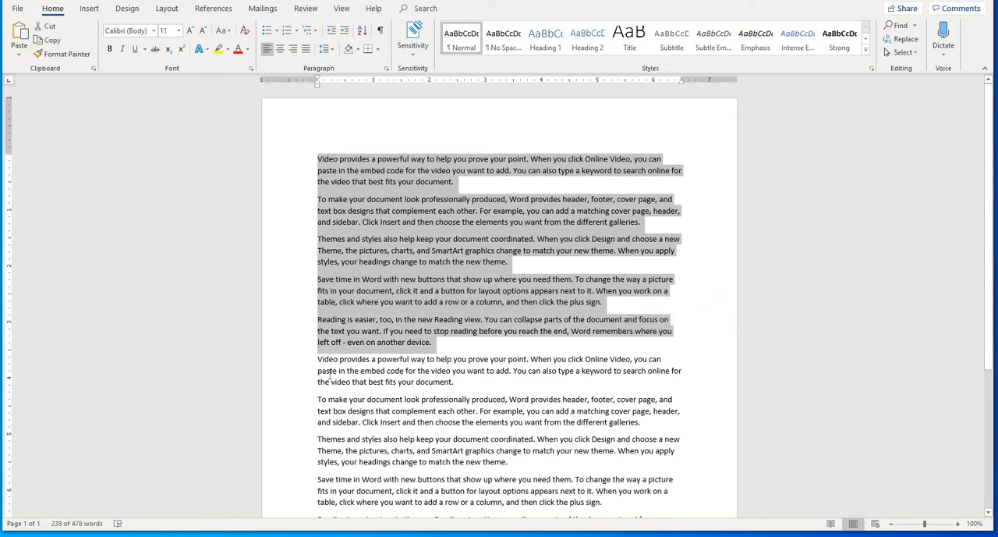
scroll(337, 320, down, 2)
scroll(335, 316, down, 2)
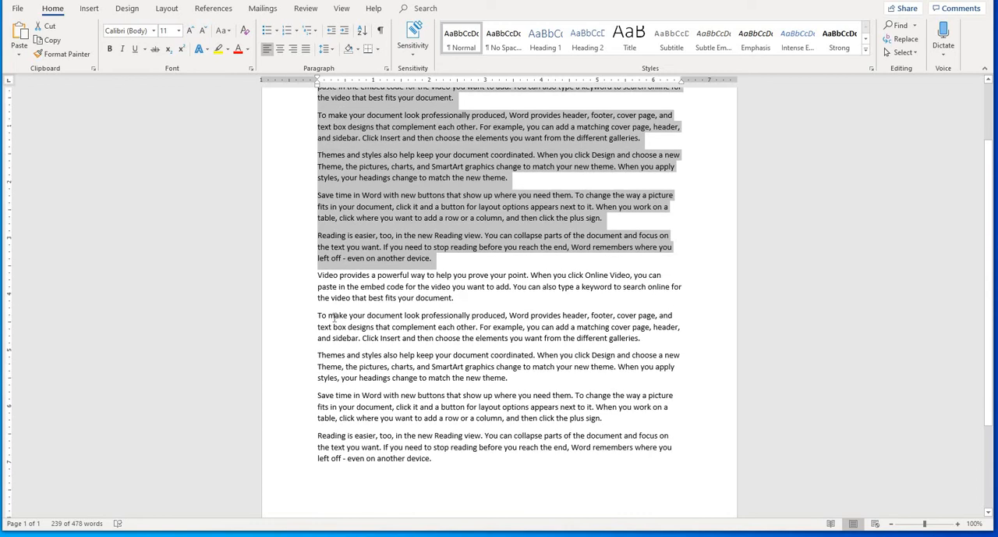
scroll(337, 263, up, 4)
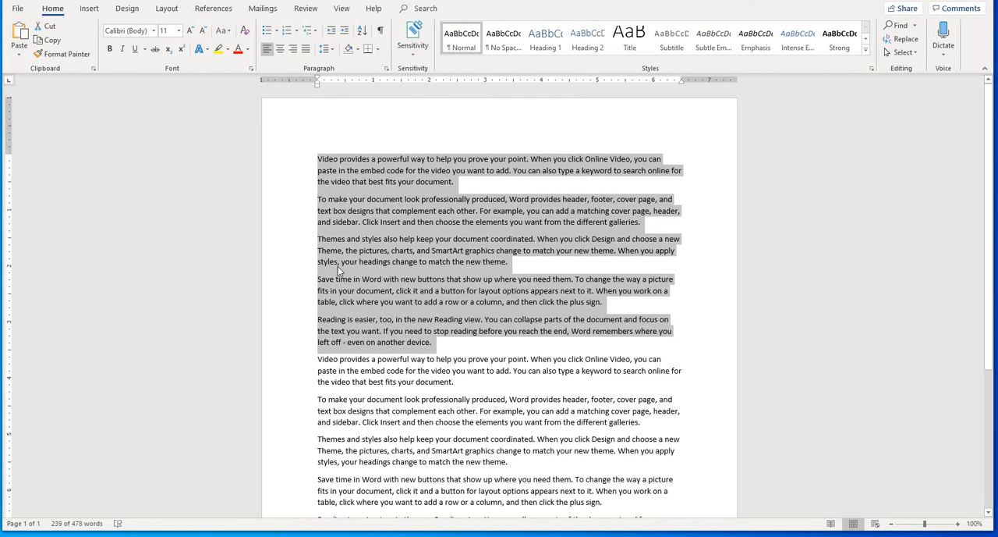
- Select and delete all ten sample paragraphs, leaving the page empty
scroll(343, 292, down, 4)
key(ctrl+a)
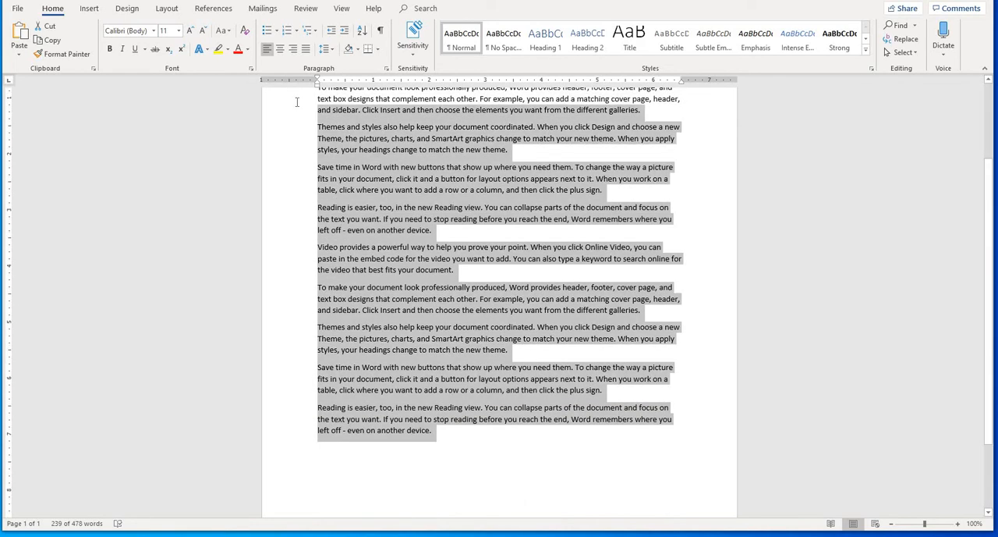
drag(297, 102, 298, 100)
scroll(321, 153, up, 4)
key(BackSpace)
key(BackSpace)
key(BackSpace)
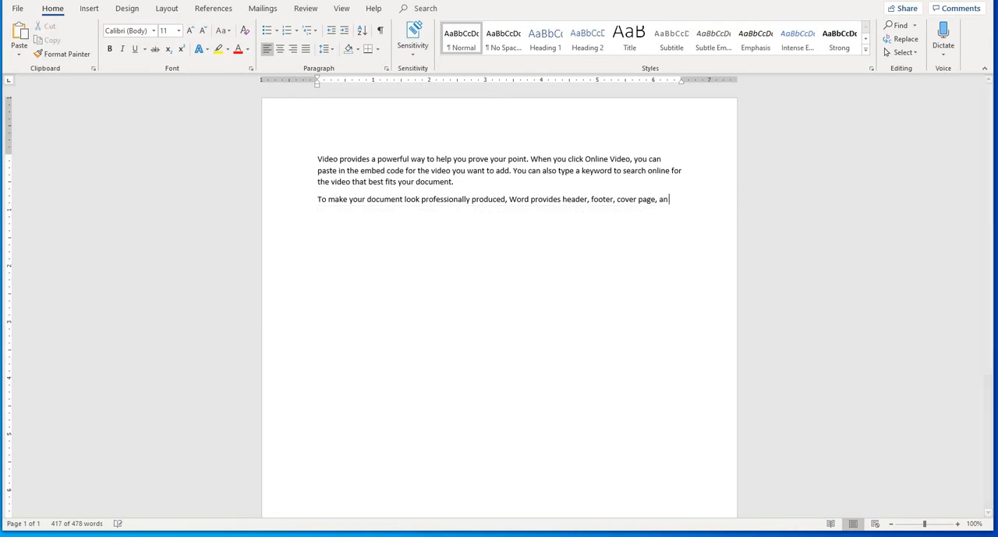
key(BackSpace)
drag(562, 218, 291, 143)
key(BackSpace)
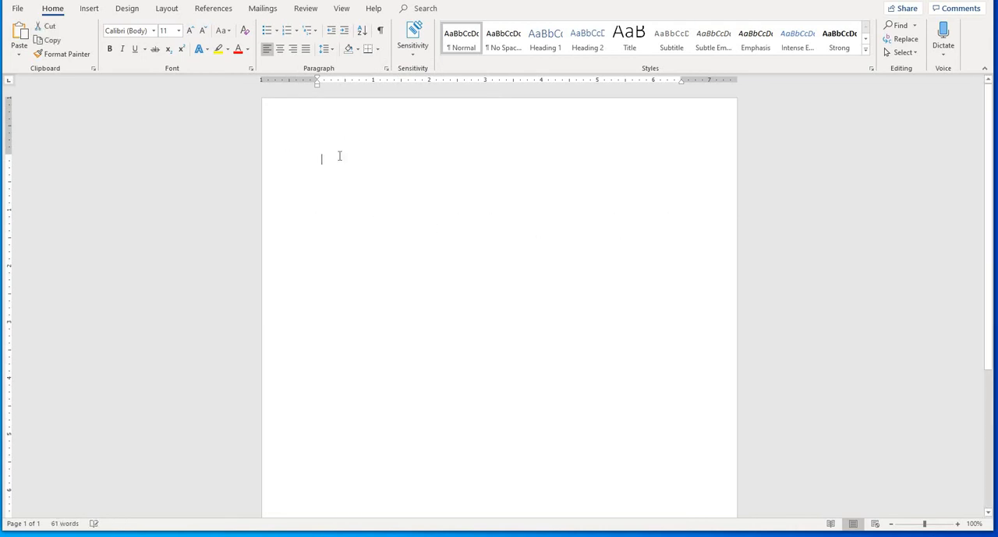
- Generate twenty sample paragraphs with =rand(20) and look through the resulting pages
text(=rand()
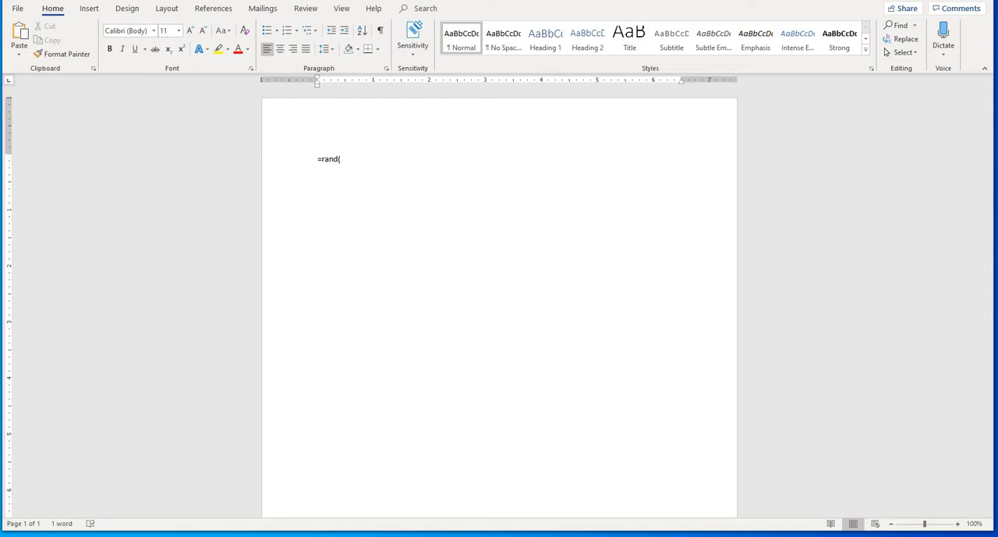
text(20))
key(Return)
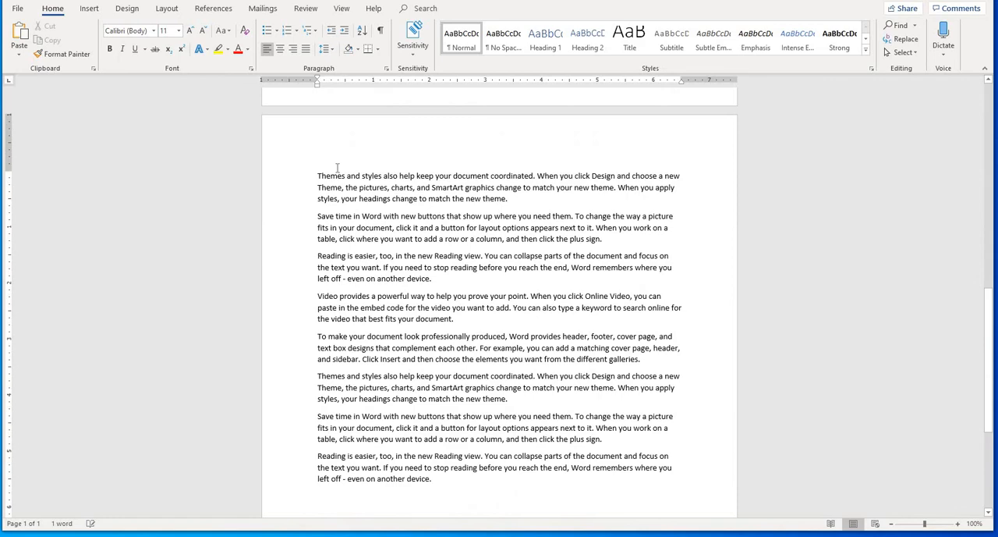
scroll(352, 311, up, 3)
scroll(352, 310, up, 7)
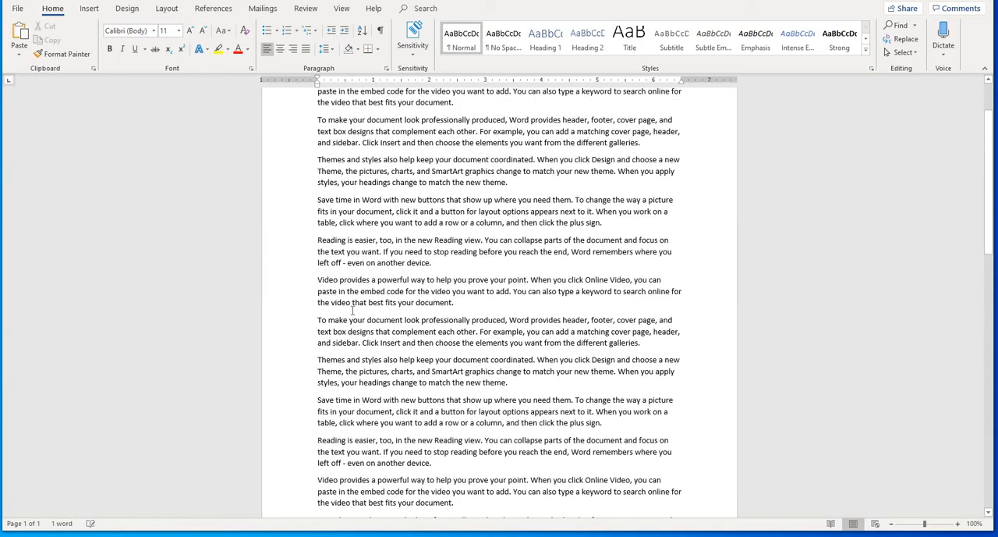
scroll(409, 302, down, 6)
scroll(410, 300, down, 4)
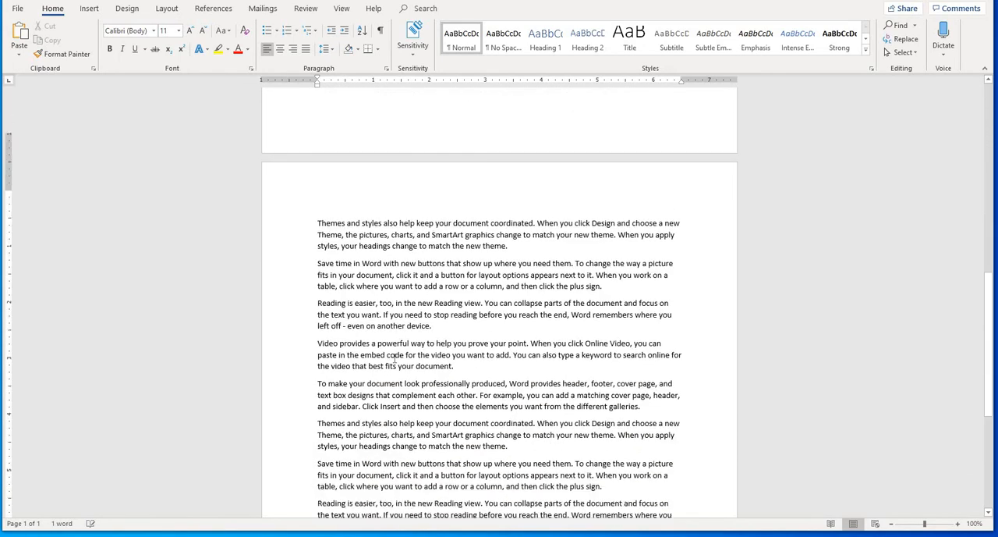
click(396, 356)
scroll(395, 347, up, 6)
scroll(395, 316, up, 2)
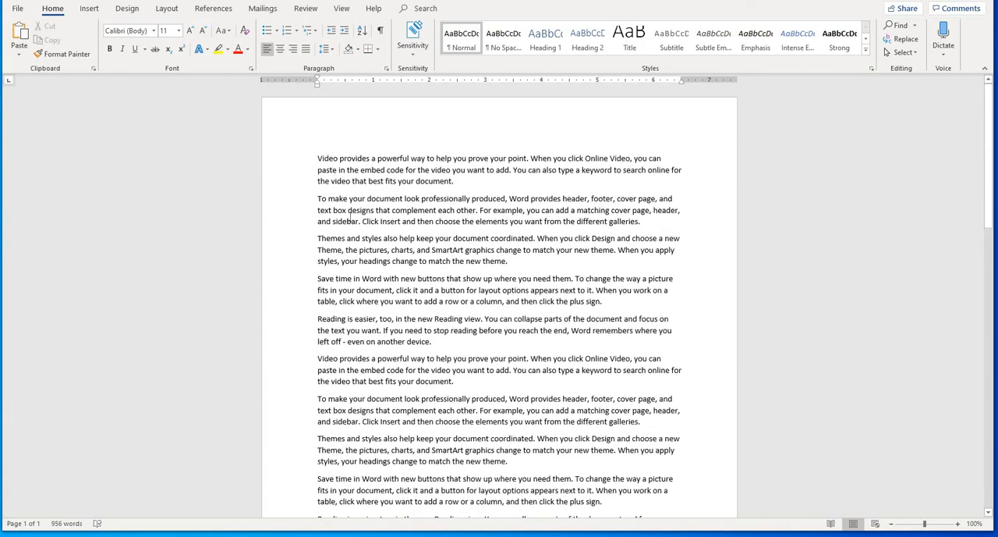
- Insert an empty line above the first paragraph of the document
click(320, 160)
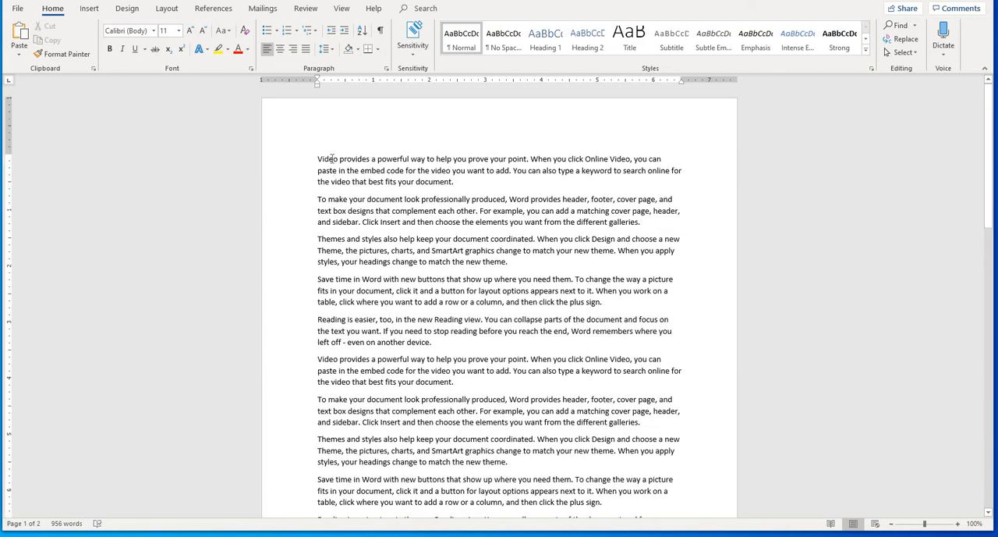
key(Return)
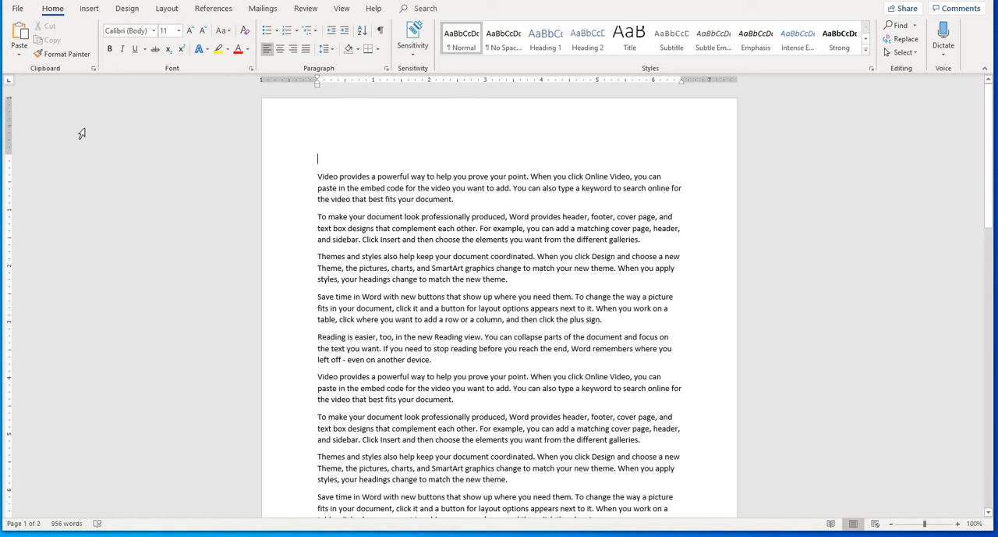
- Enter the title "Story Of King" on the empty line above the first sample paragraph
text(Story )
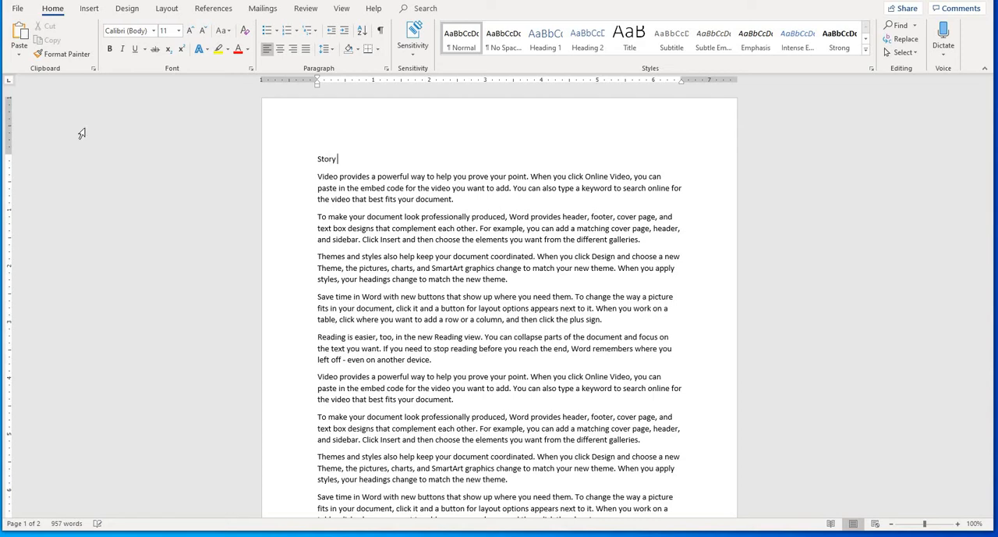
text(Of Kinf)
key(BackSpace)
text(g)
scroll(406, 343, down, 9)
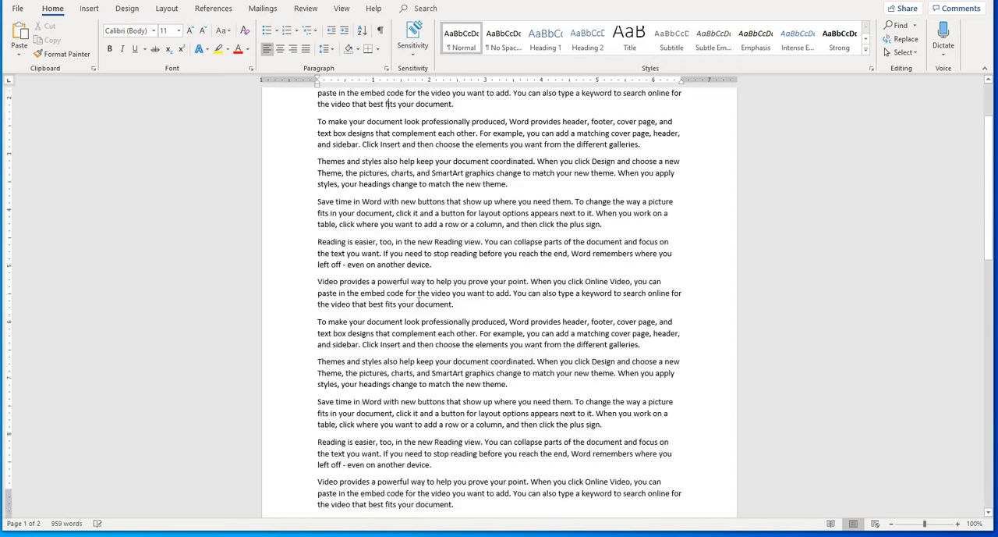
- Select and delete the title and all twenty sample paragraphs from the document
scroll(425, 336, down, 10)
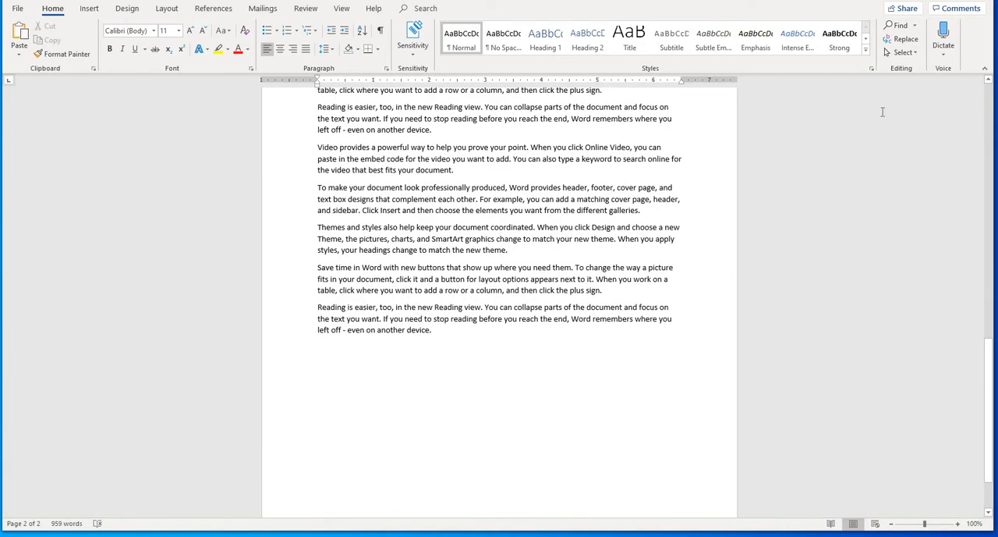
click(895, 53)
click(888, 62)
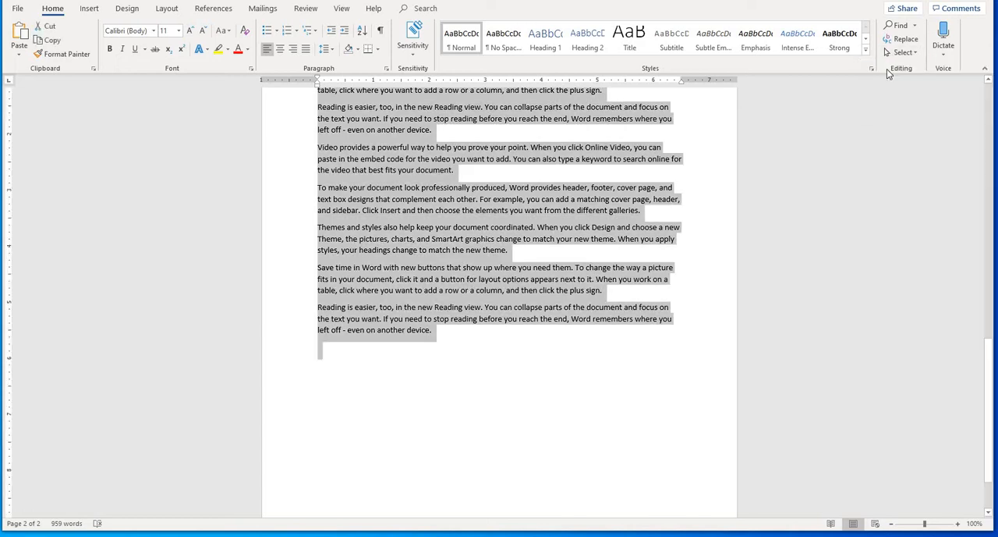
key(Delete)
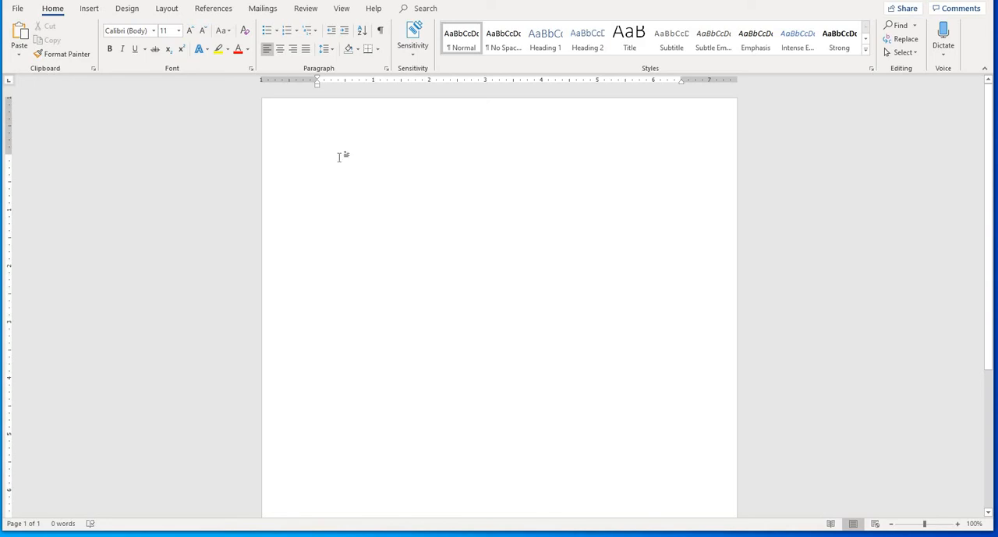
- Generate a single sample paragraph with =rand(1) and delete it again
text(=ra)
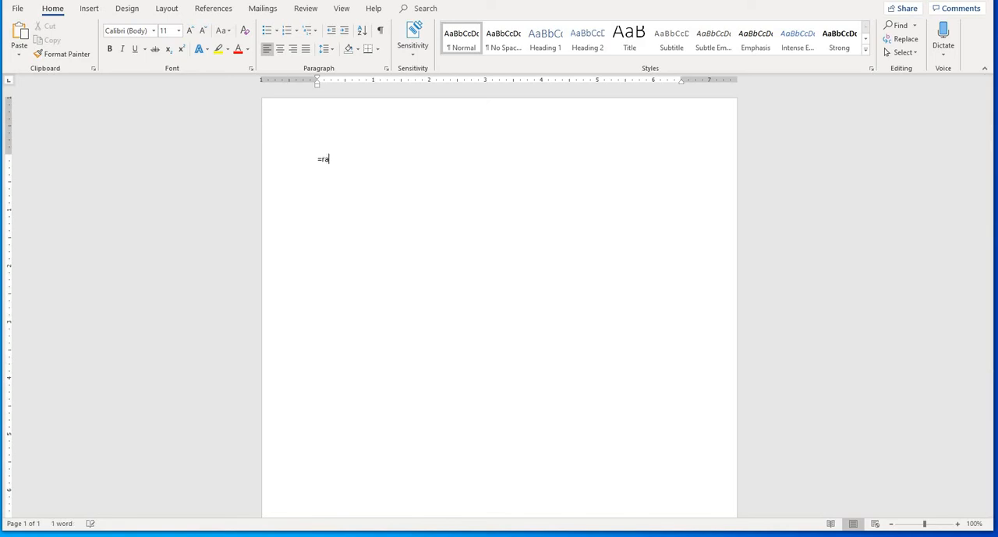
text(nd(1))
key(Return)
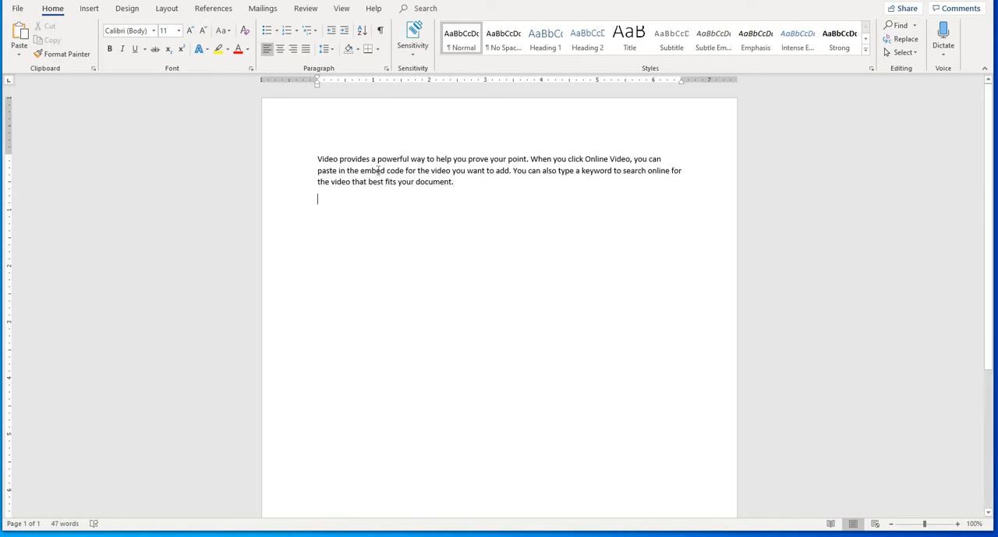
mouse_move(318, 159)
mouse_down()
mouse_move(462, 170)
mouse_move(374, 169)
mouse_move(319, 154)
mouse_up()
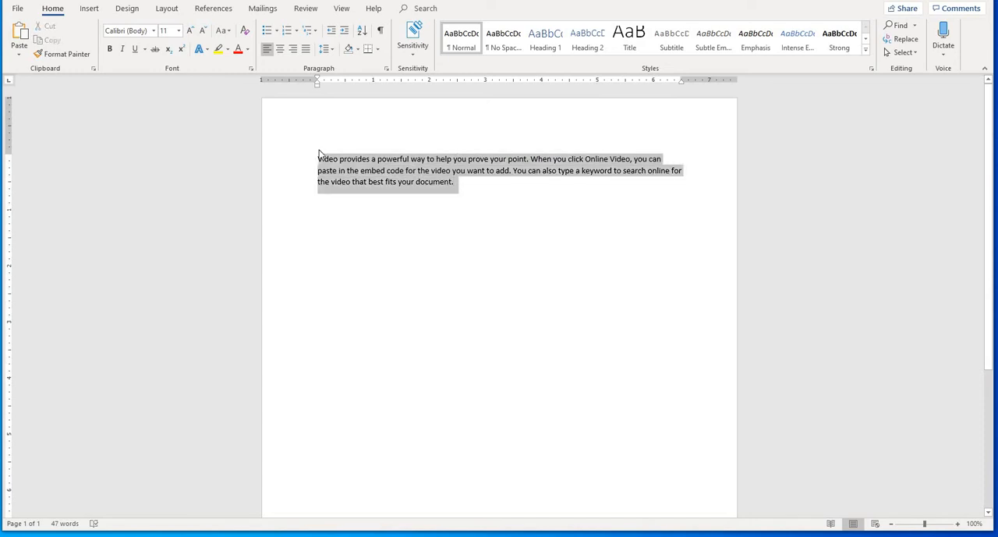
key(Delete)
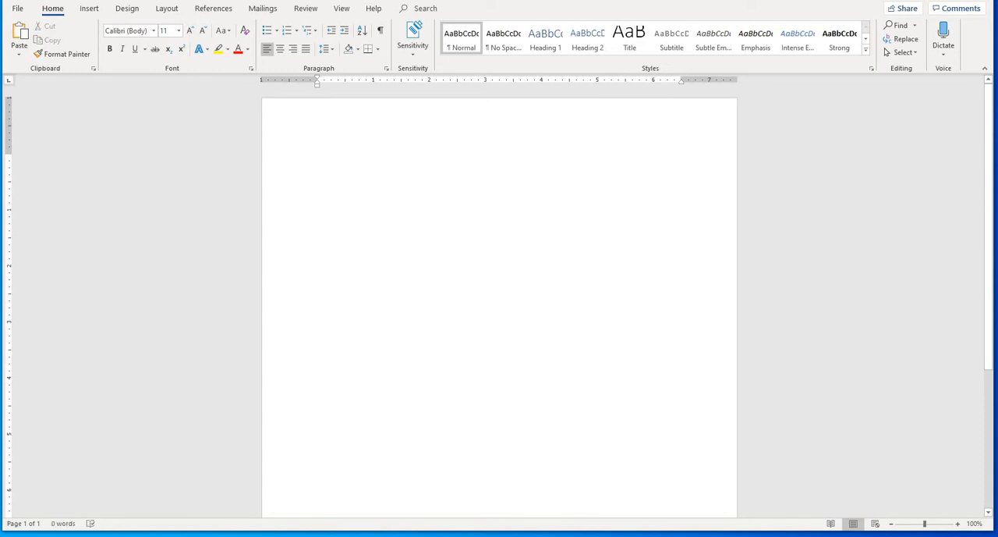
- Generate one sample paragraph of two sentences with =rand(1,2)
text(=rand()
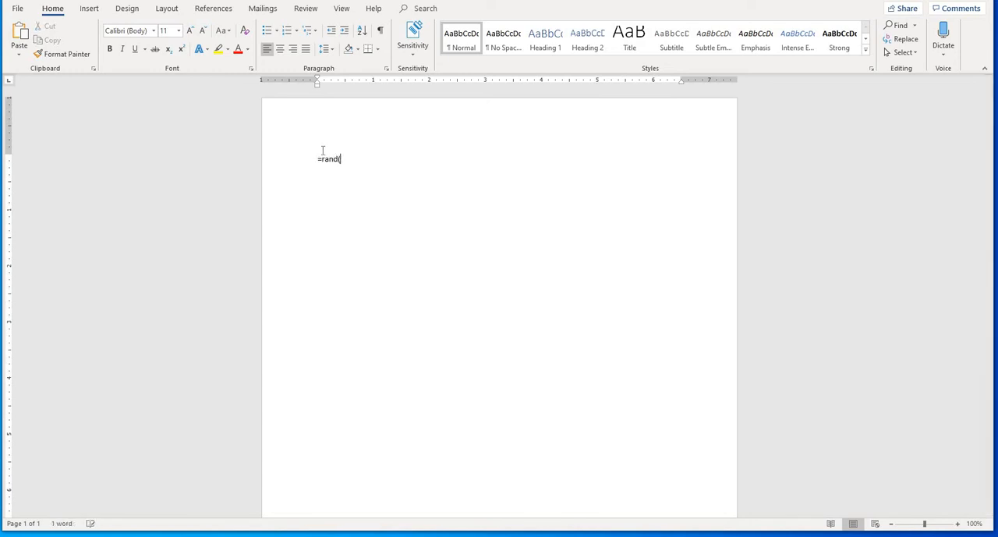
text(1,2))
key(Return)
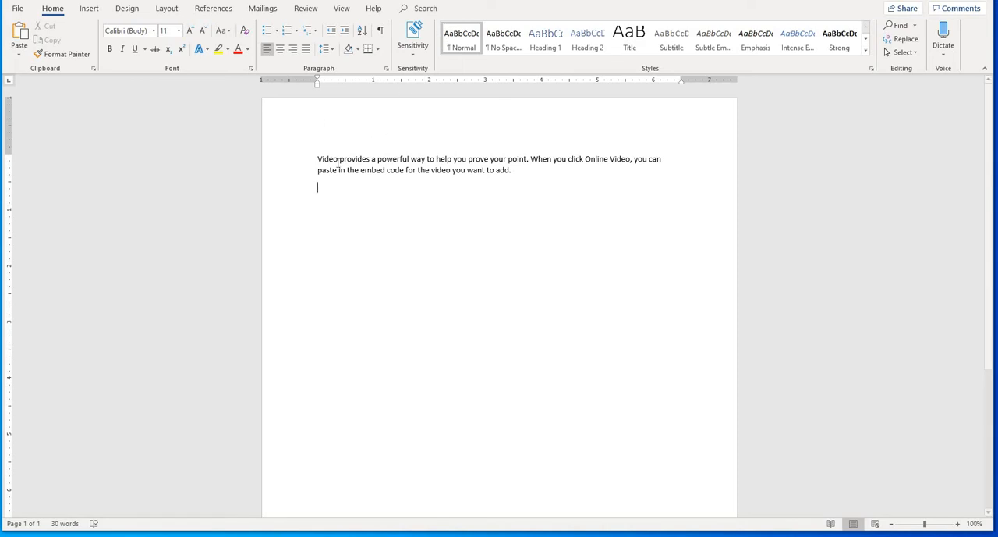
- Select the first sentence and the whole generated paragraph to examine how many sentences it contains
key(ctrl+Home)
triple_click(525, 166)
ctrl+click(529, 164)
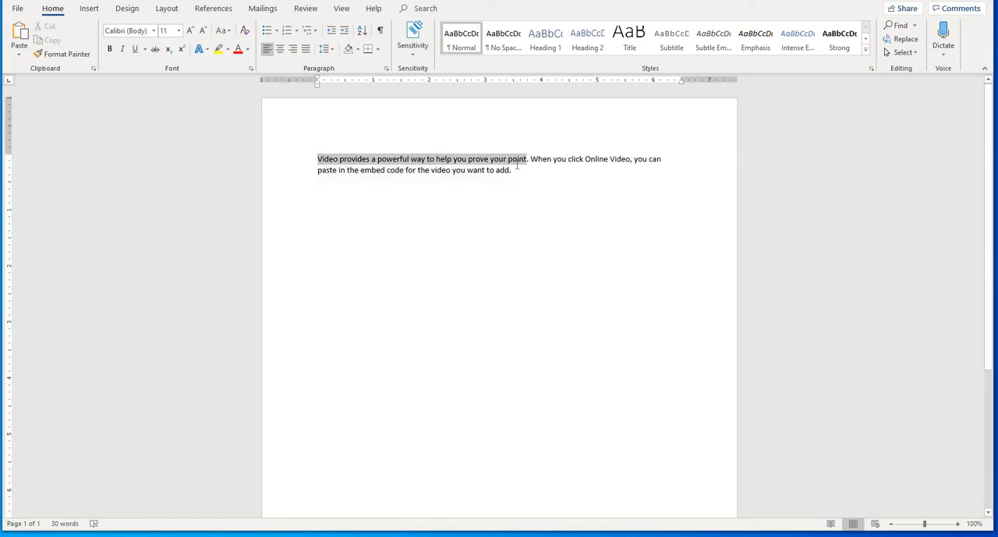
triple_click(515, 172)
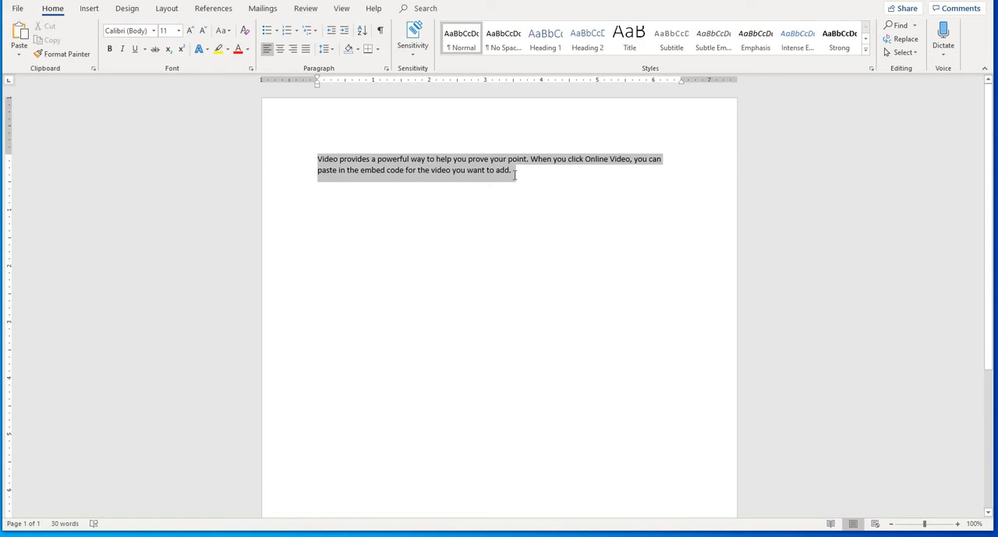
drag(515, 171, 277, 159)
- Undo the generated text, change the formula to =rand(1,5) and generate one paragraph of five sentences
key(ctrl+z)
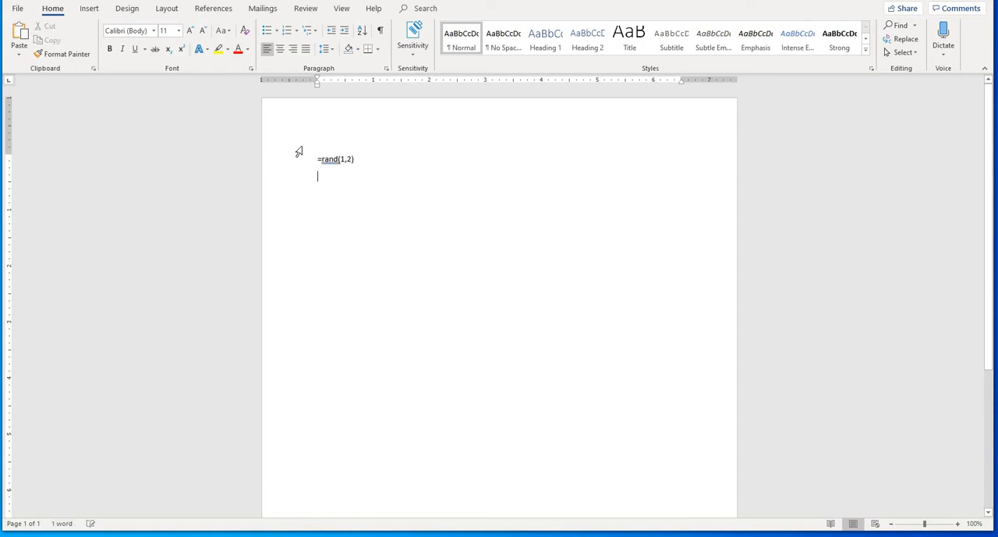
key(Left)
key(Left)
key(BackSpace)
key(BackSpace)
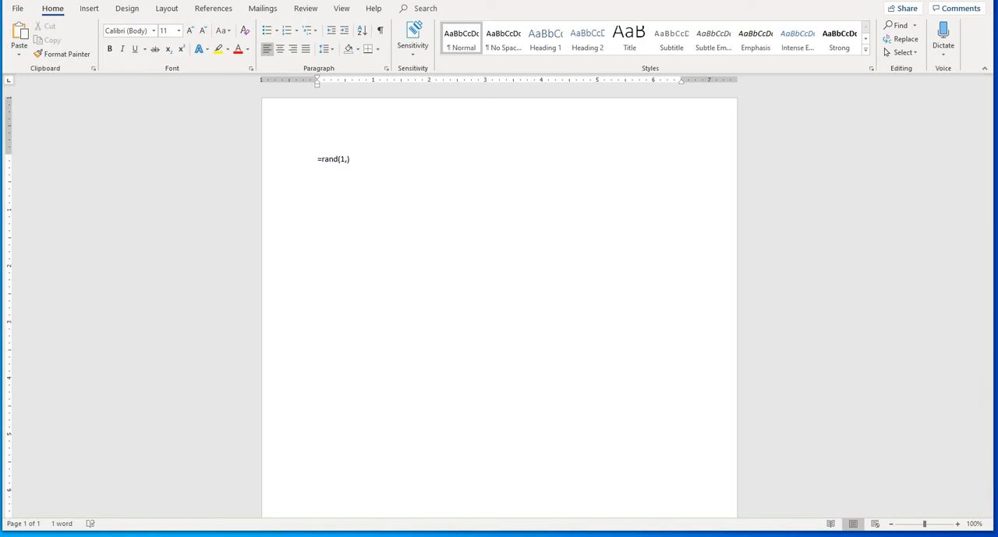
text(,5)
key(Return)
key(BackSpace)
key(Return)
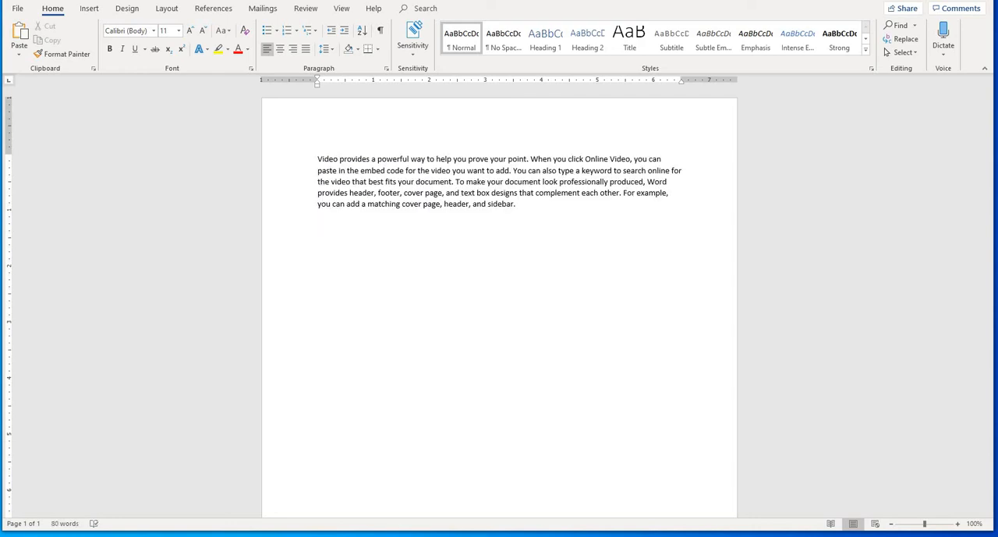
- Undo the generated text, change the formula to =rand(1,20) and generate one paragraph of twenty sentences
key(ctrl+z)
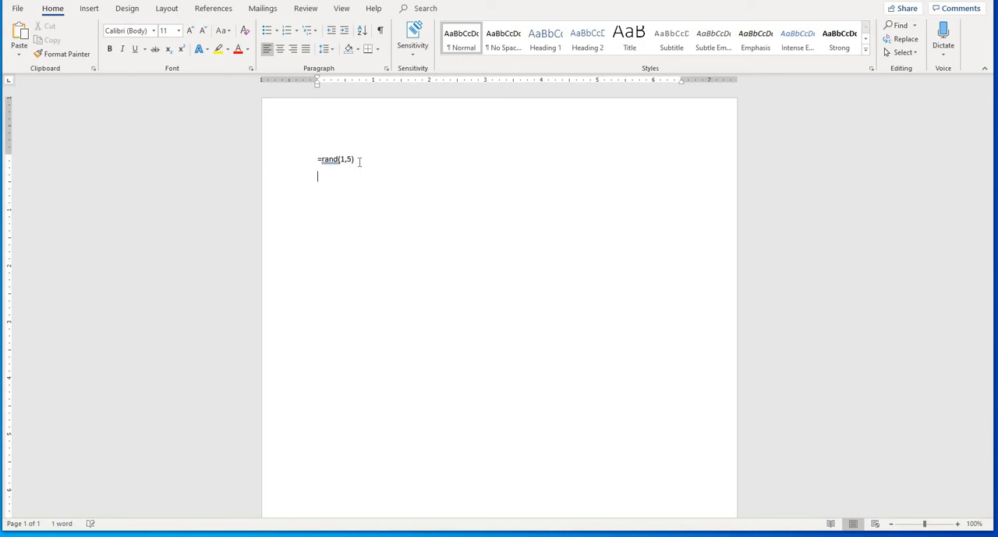
key(Right)
key(Right)
key(Right)
key(Right)
key(Right)
key(Right)
key(Right)
key(Delete)
text(20)
key(Right)
key(Return)
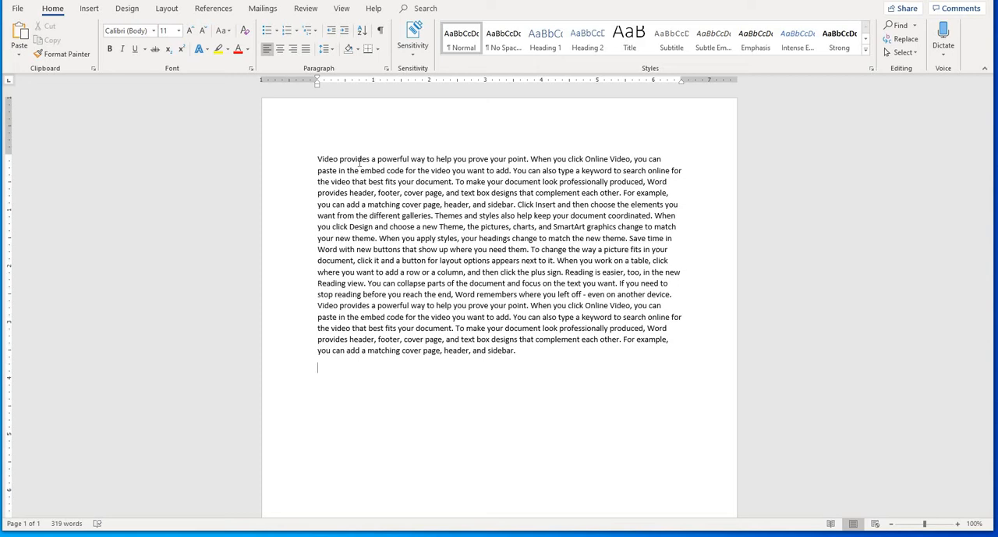
- Undo the generated text, change the formula to =rand(10,1) and generate ten one-sentence paragraphs to look over
key(ctrl+z)
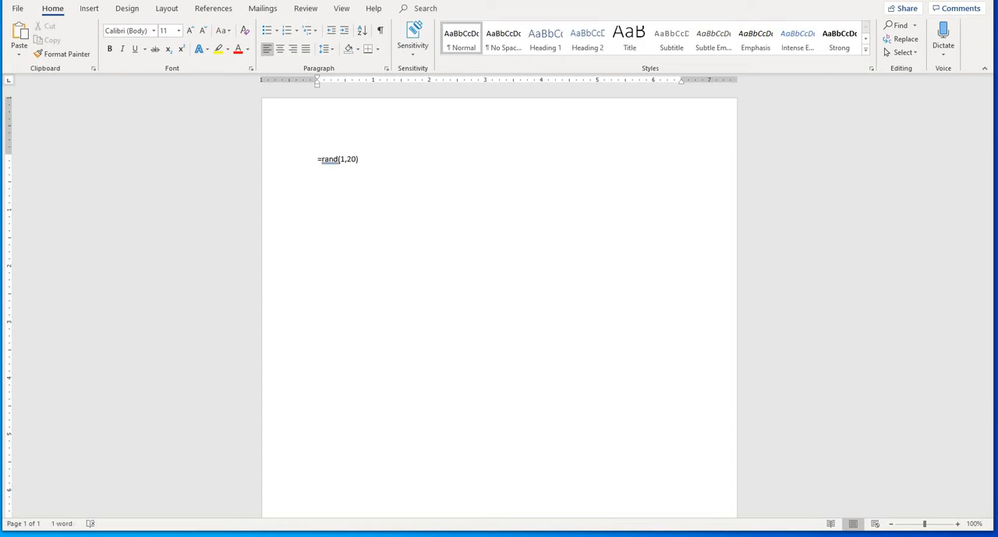
key(BackSpace)
key(BackSpace)
key(BackSpace)
text(10,1))
key(Return)
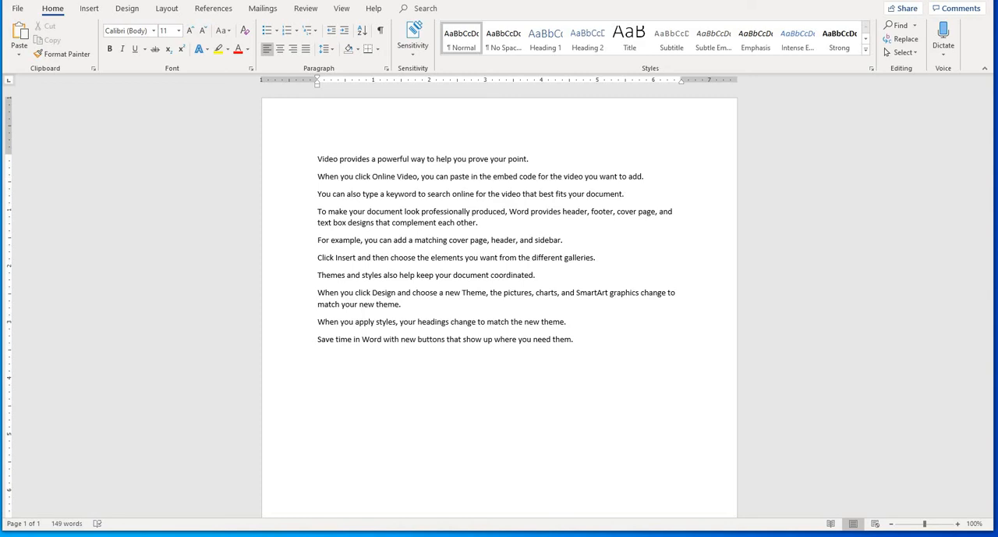
drag(318, 159, 411, 161)
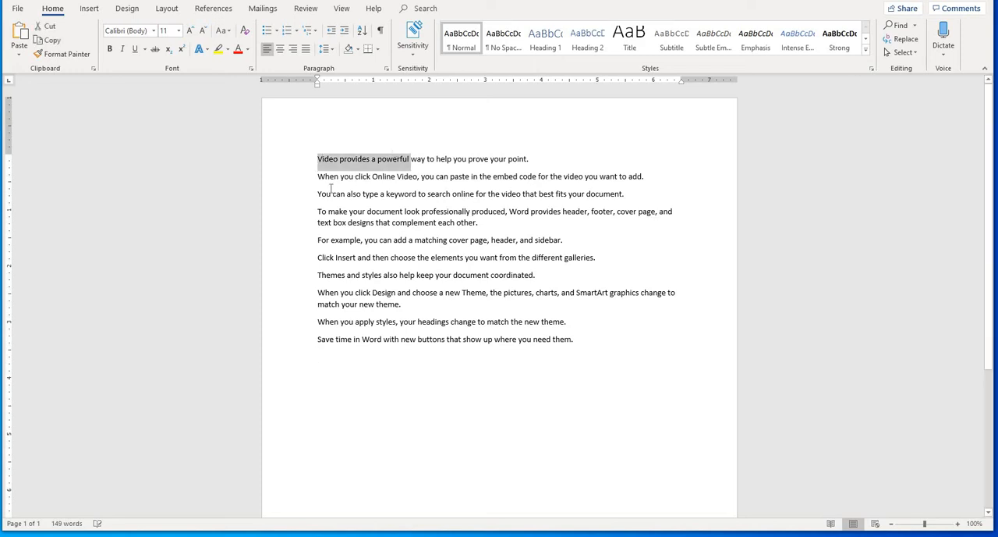
click(331, 194)
click(535, 354)
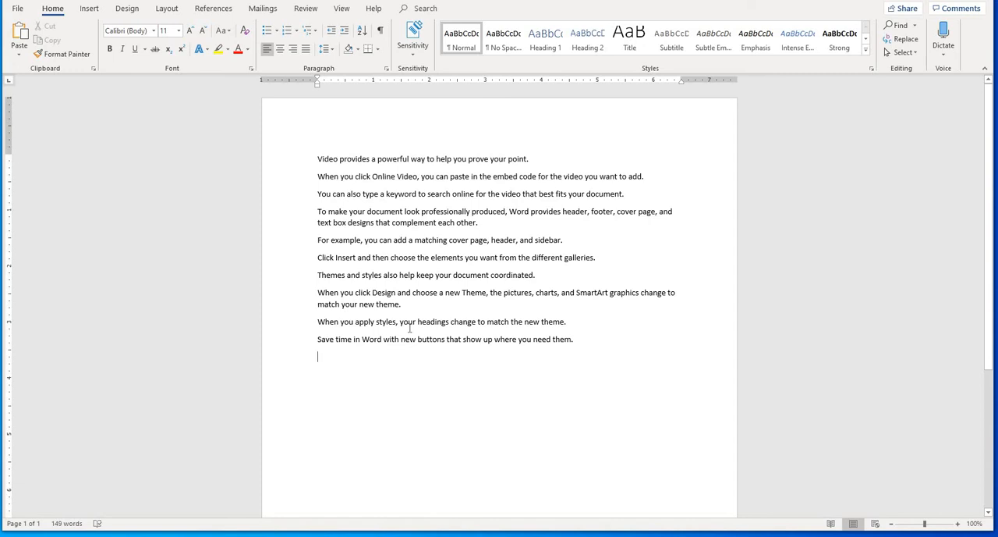
- Undo the generated text, change the formula to =rand(20,1) and generate twenty one-sentence paragraphs to look over
key(ctrl+z)
key(ctrl+z)
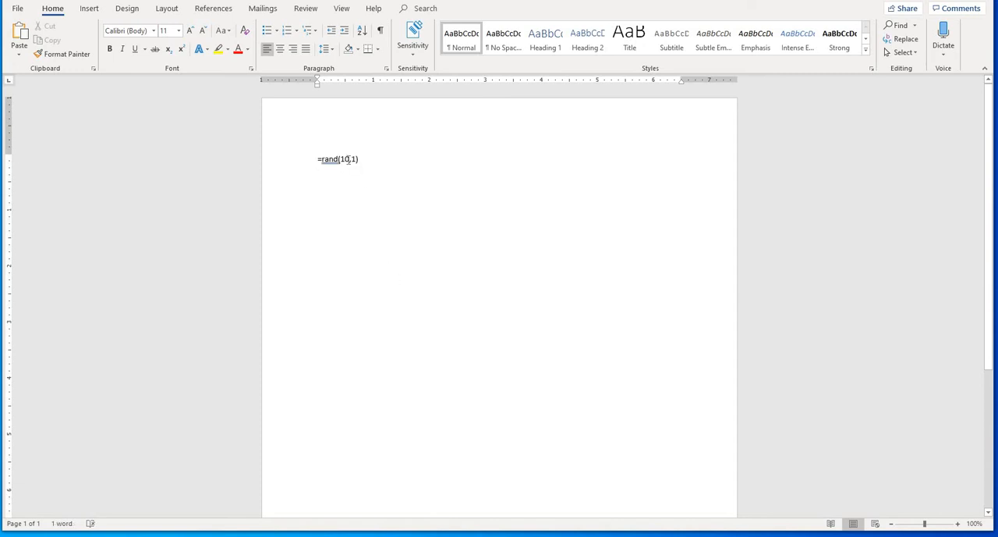
click(348, 159)
key(BackSpace)
key(BackSpace)
text(2)
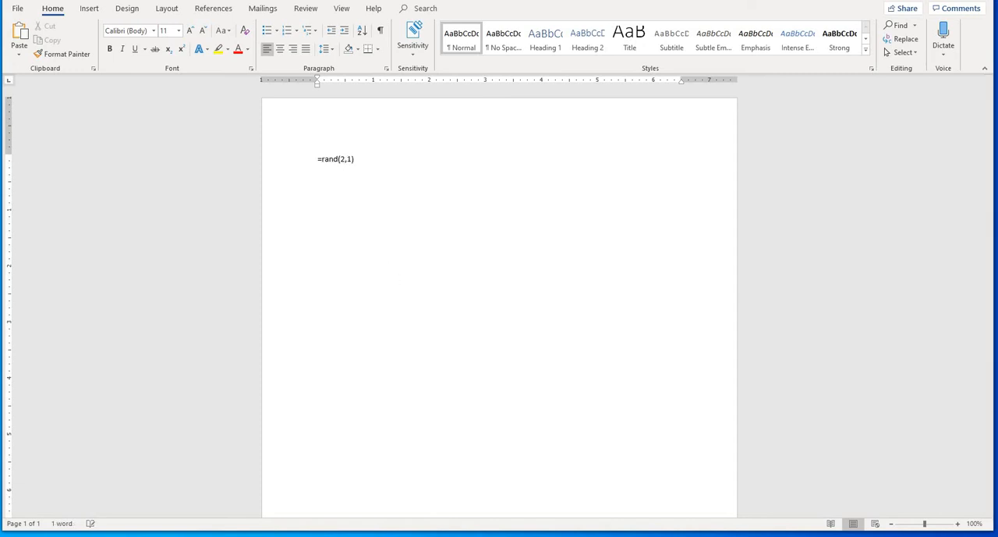
text(0)
click(377, 163)
key(Return)
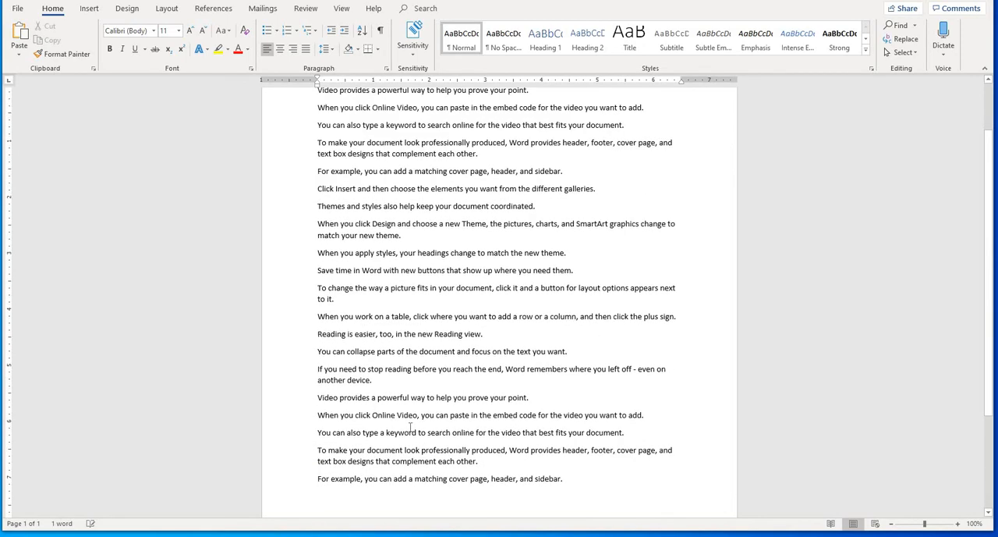
scroll(411, 427, up, 2)
scroll(411, 425, down, 6)
scroll(409, 424, up, 6)
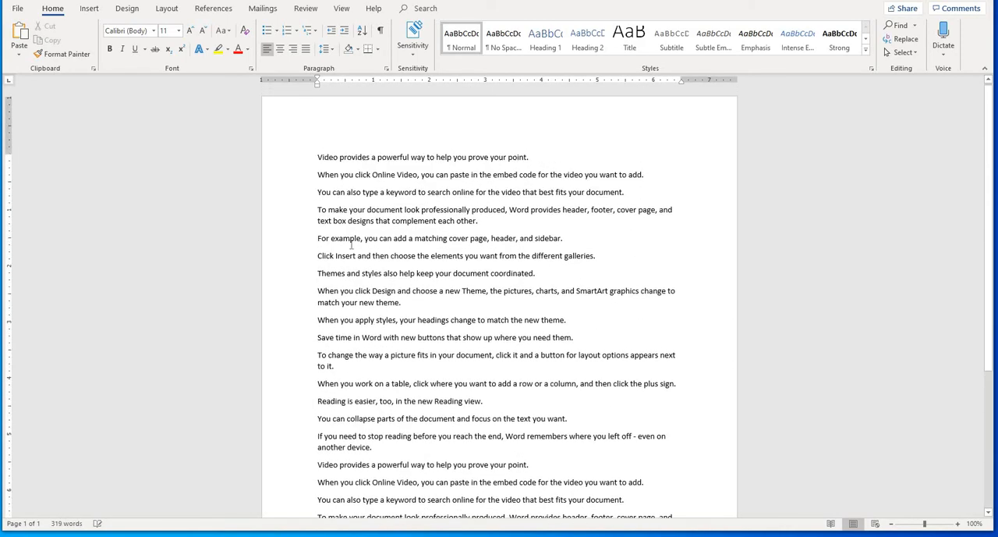
- Insert a line above the first paragraph and enter the title "Story Of King...." on it
click(318, 159)
key(Return)
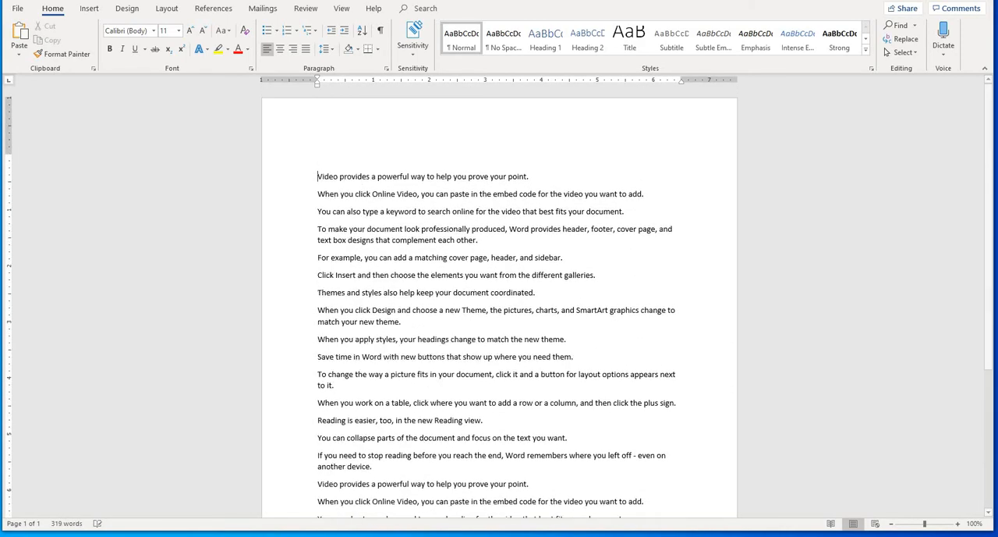
text(Stoy)
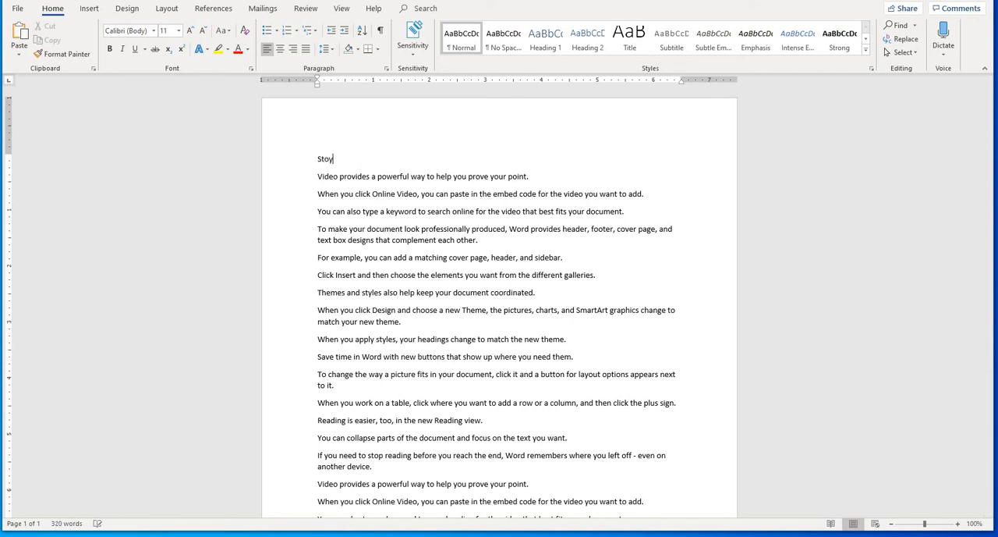
key(BackSpace)
text(ory Of King....)
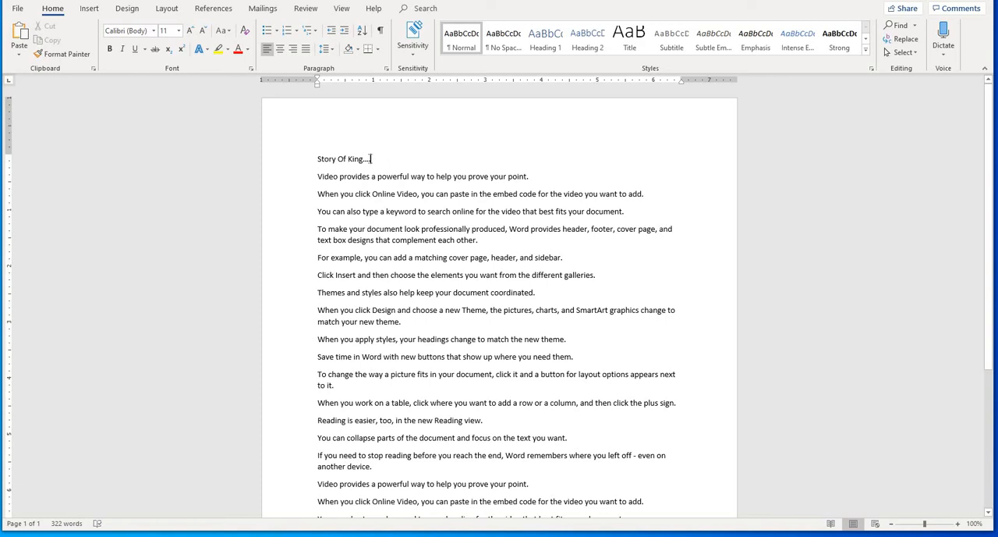
- Practise selecting and deselecting the title line "Story Of King....", leaving the whole line selected
triple_click(319, 156)
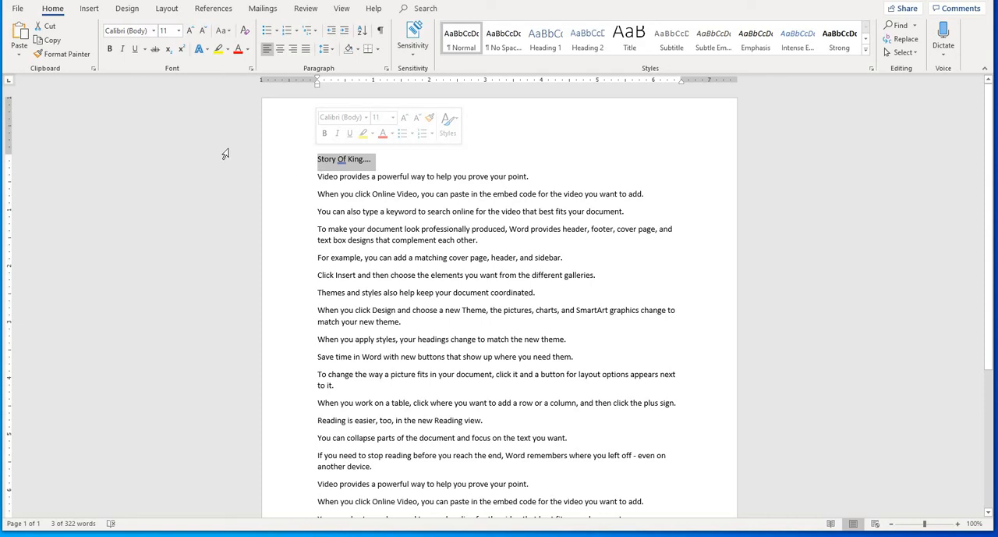
click(328, 159)
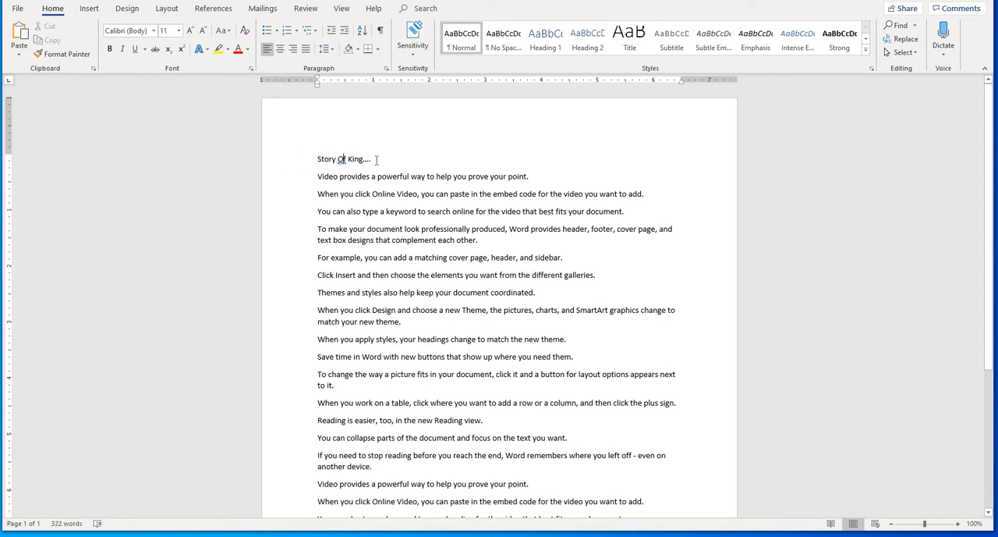
drag(377, 160, 322, 161)
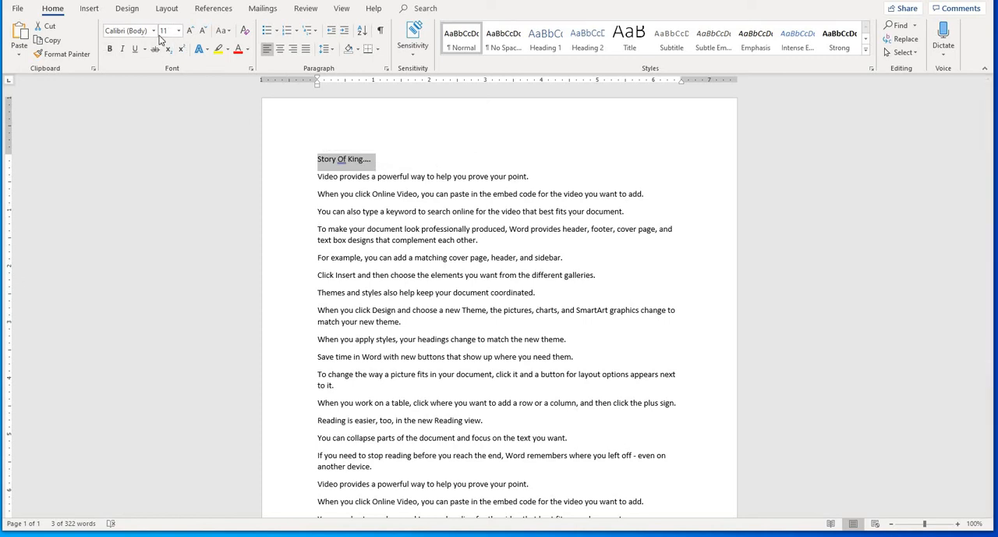
click(330, 158)
click(386, 161)
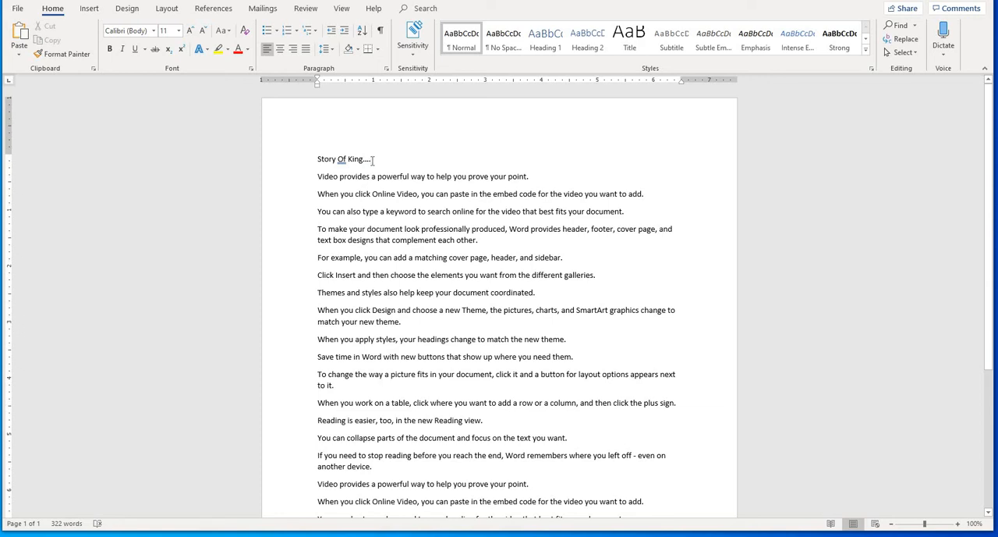
drag(373, 160, 325, 159)
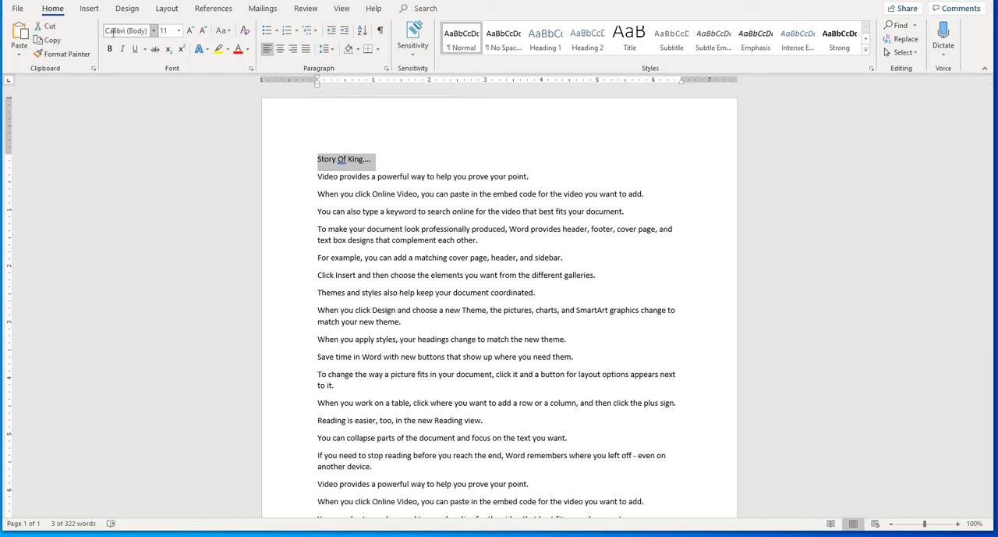
click(375, 162)
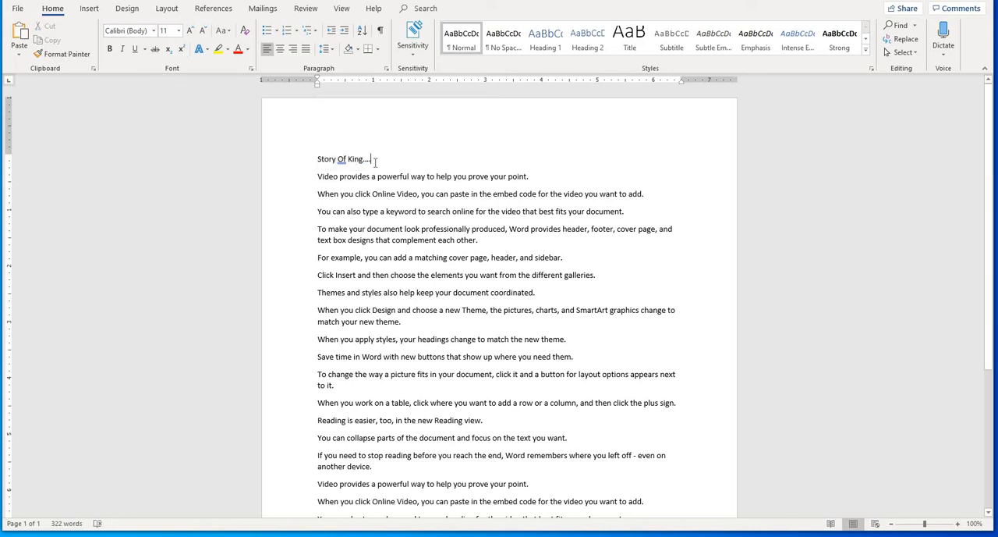
drag(375, 162, 319, 163)
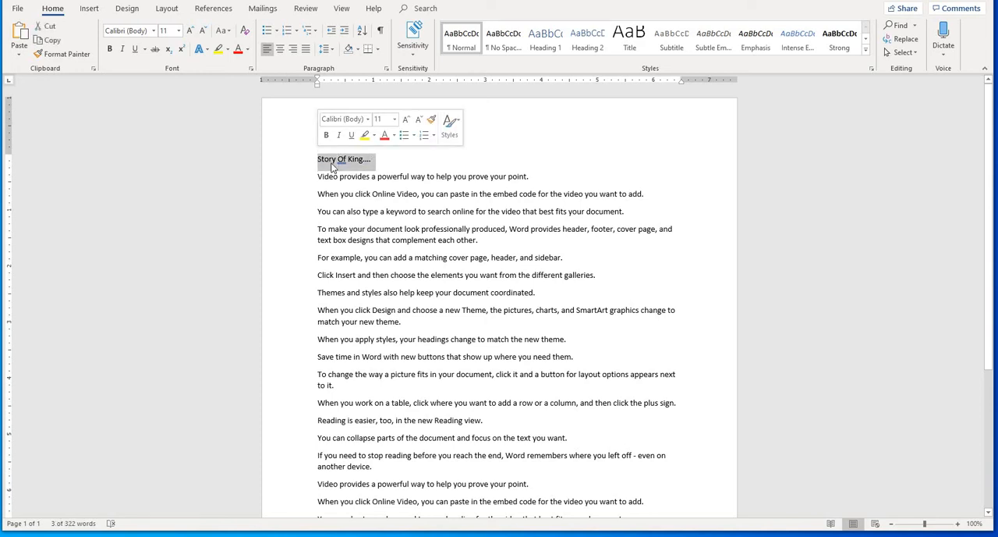
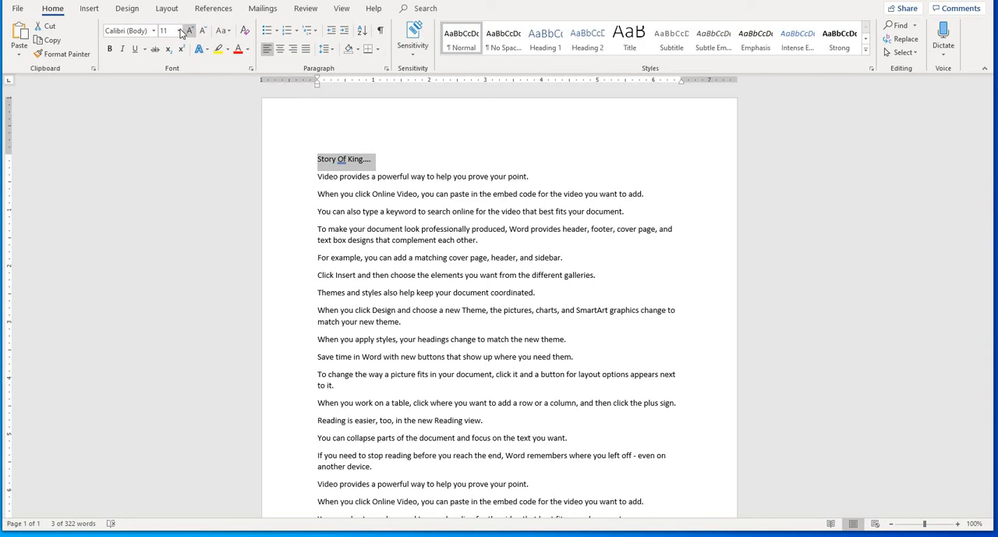
- Open the font sizes for the title, dismiss them, and preview size 48 on the first paragraph without applying it
click(179, 31)
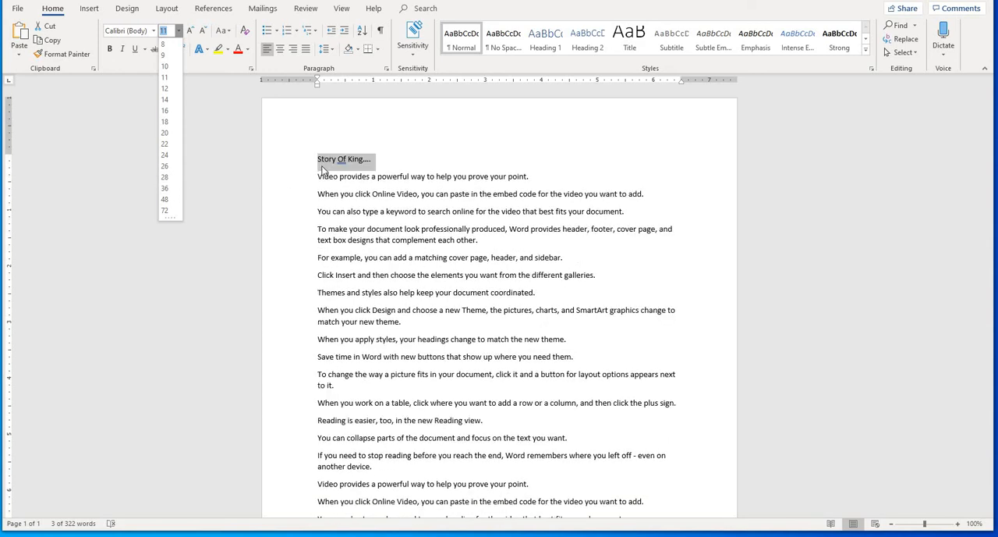
click(365, 182)
click(340, 175)
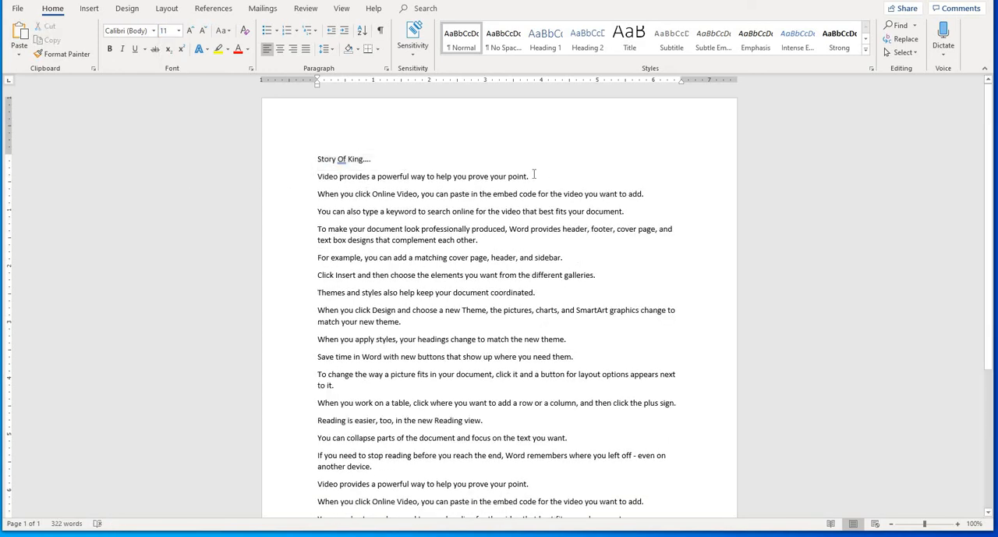
drag(535, 175, 318, 177)
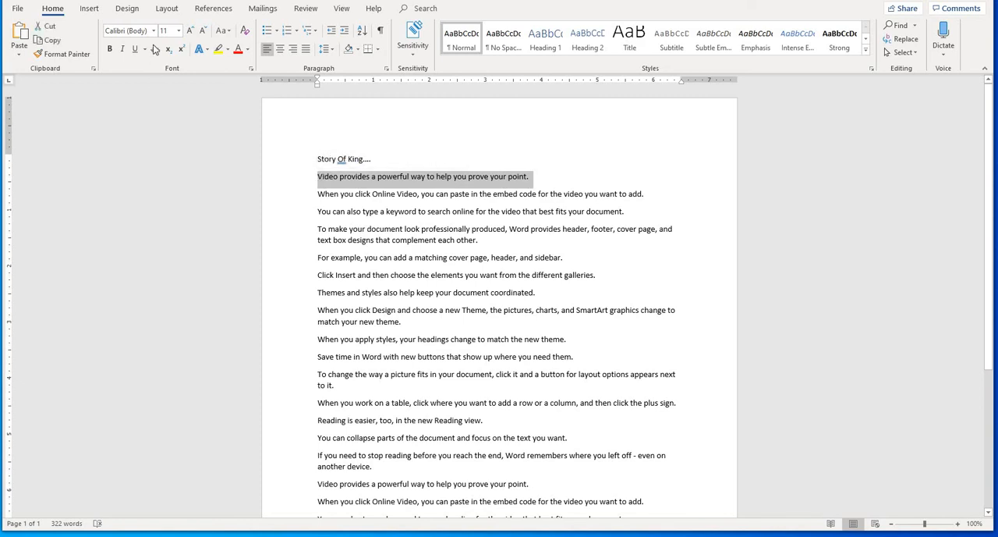
click(180, 31)
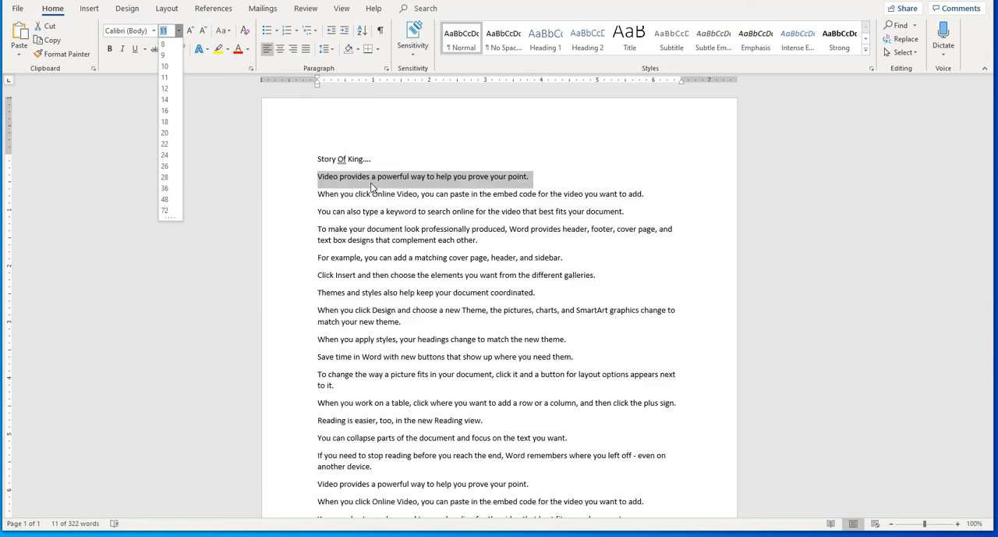
click(371, 186)
- Select the title line "Story Of King...." and preview font size 72 on it without applying it
click(394, 158)
click(264, 159)
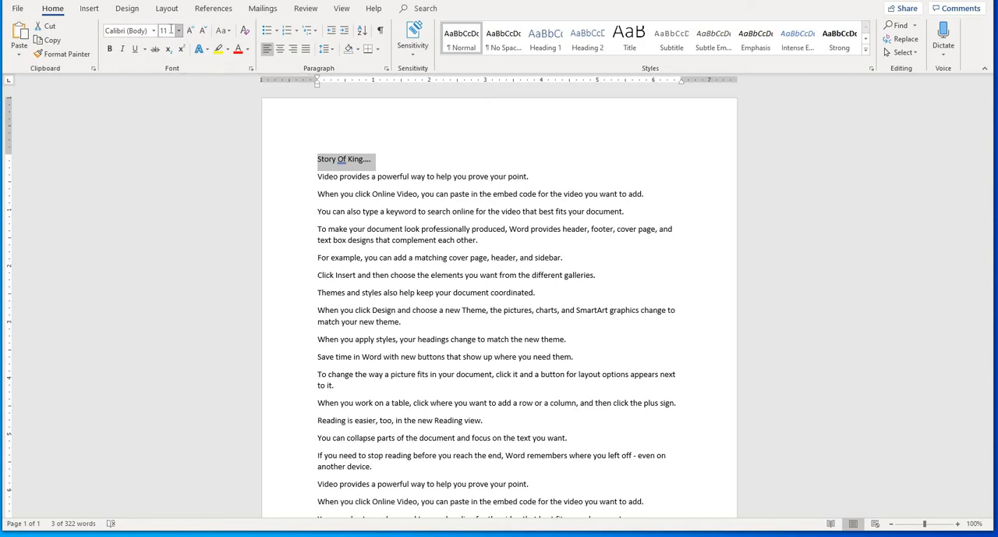
click(179, 31)
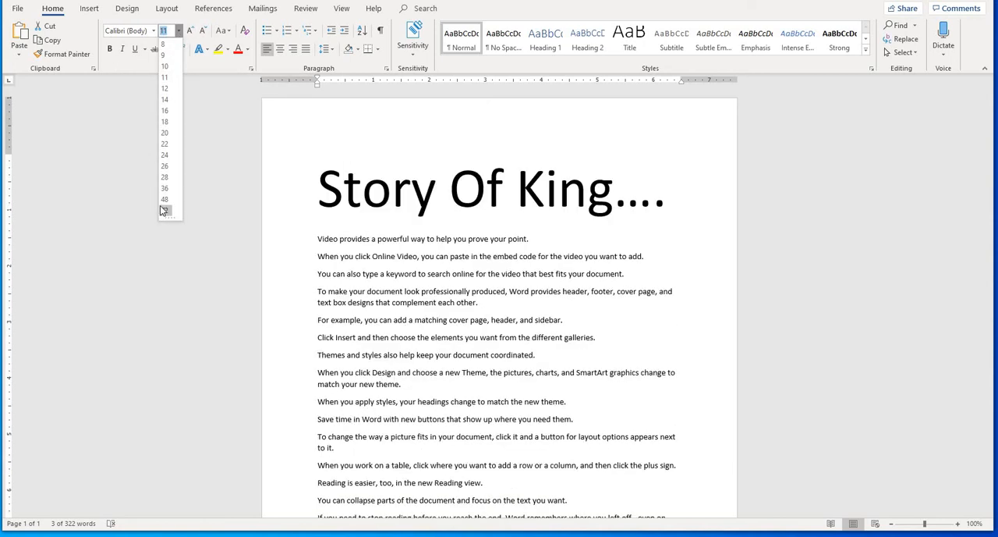
click(394, 155)
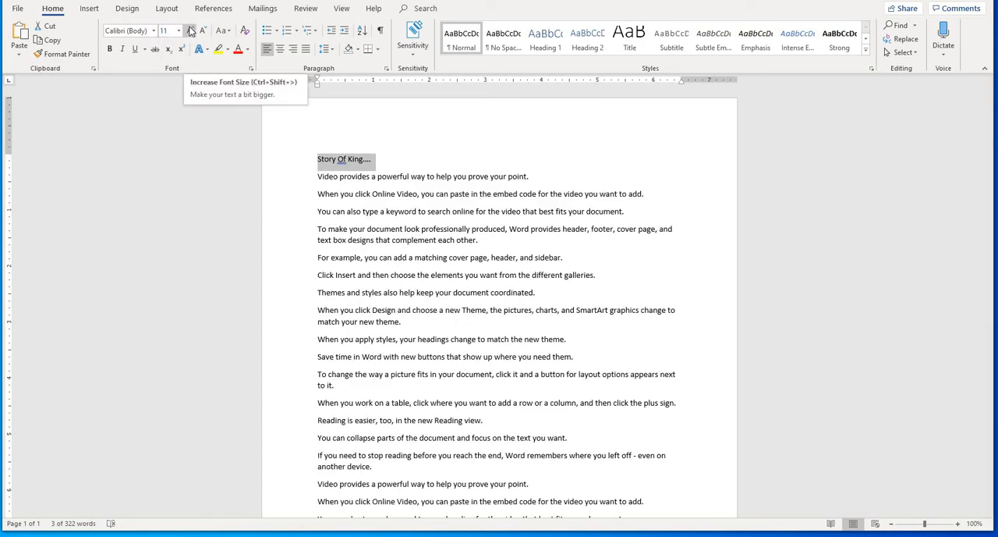
- Increase the title's font size in increments up to 72, and reduce it by one increment to 48
click(191, 31)
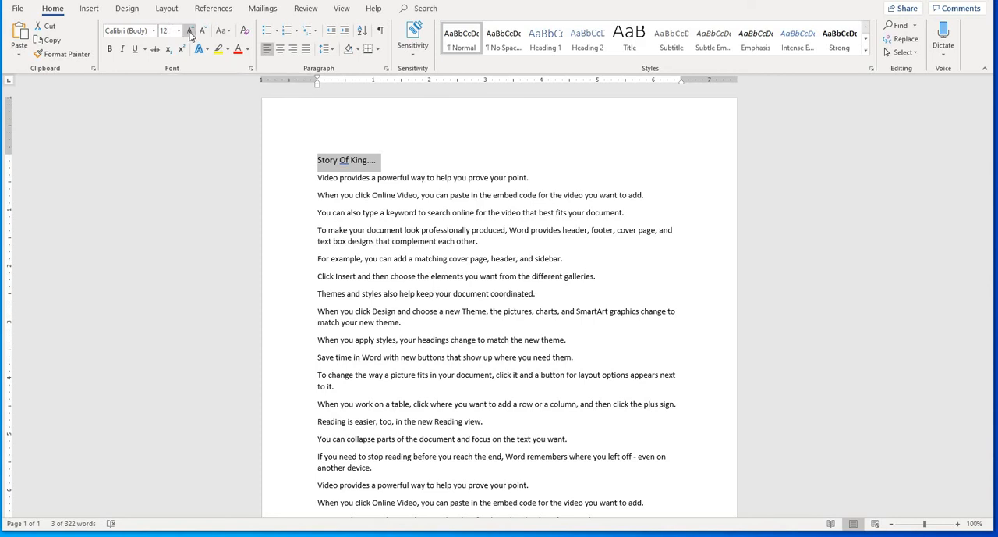
click(191, 33)
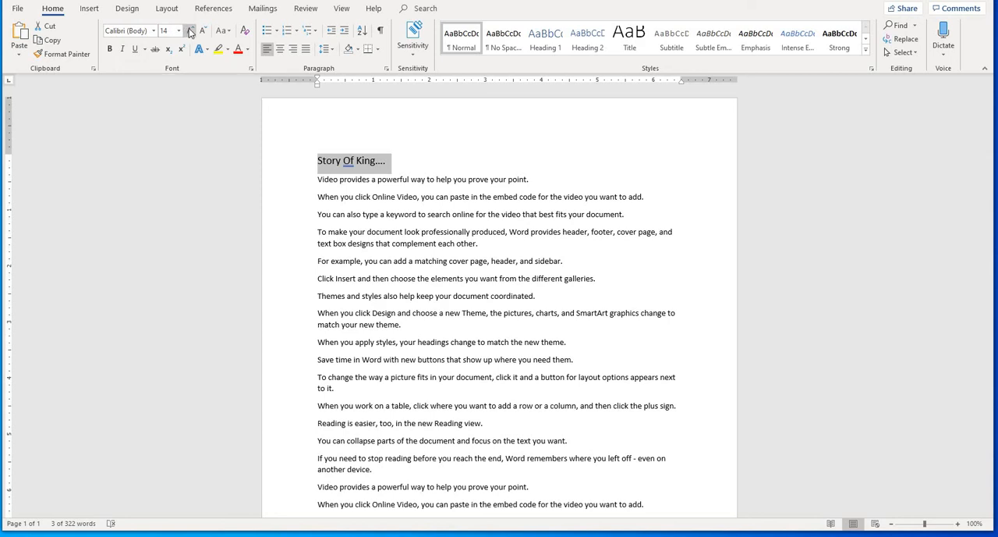
click(189, 32)
click(189, 32)
click(190, 31)
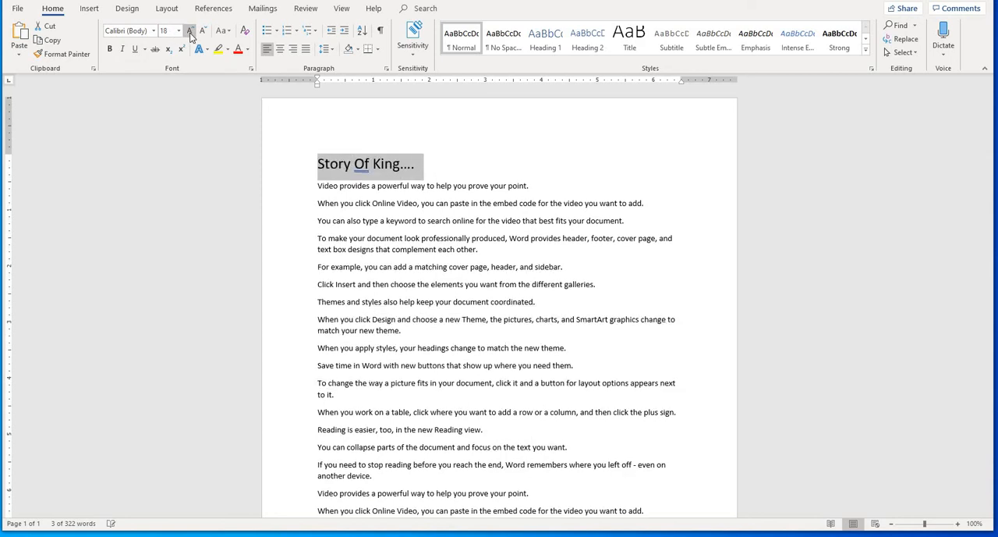
click(189, 32)
click(189, 32)
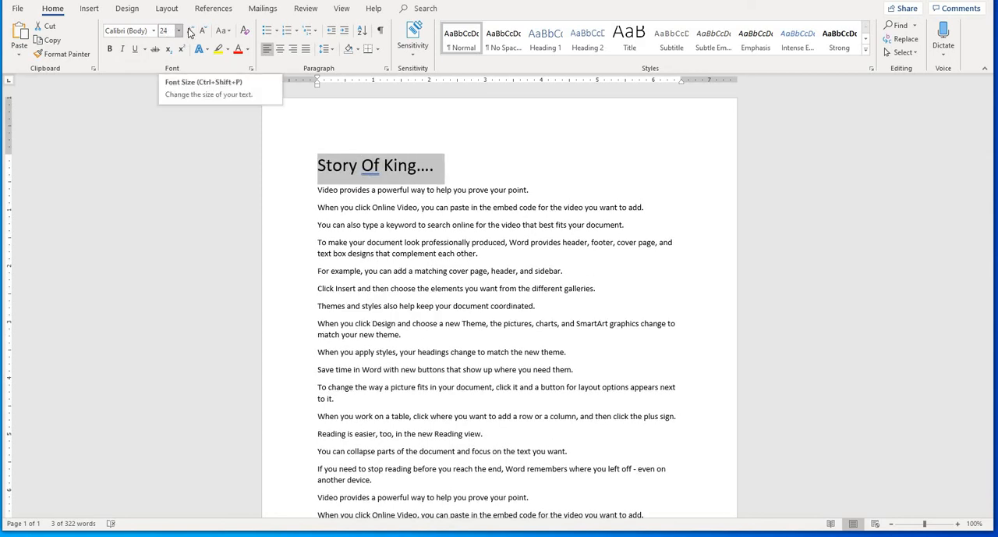
click(191, 31)
click(191, 31)
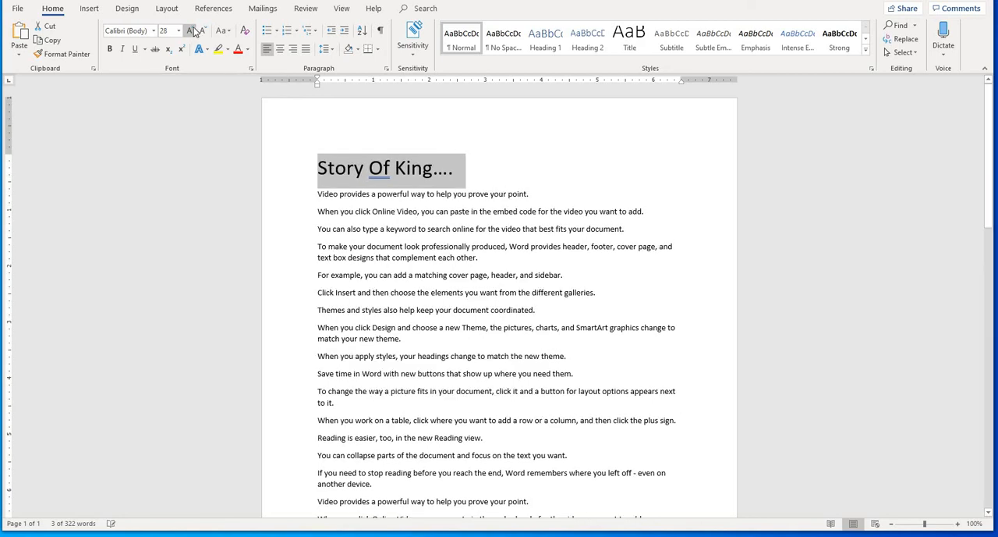
click(191, 32)
click(191, 31)
click(191, 32)
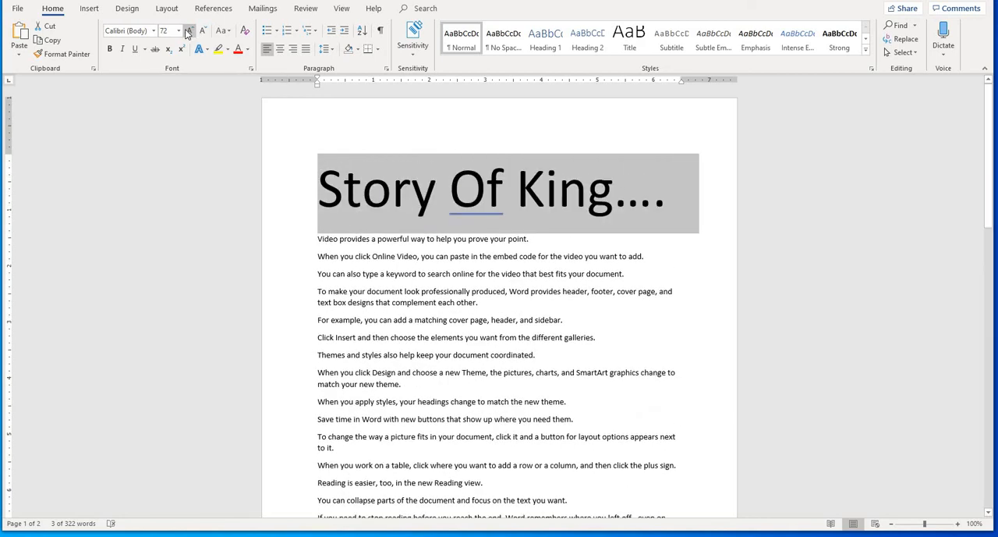
click(197, 32)
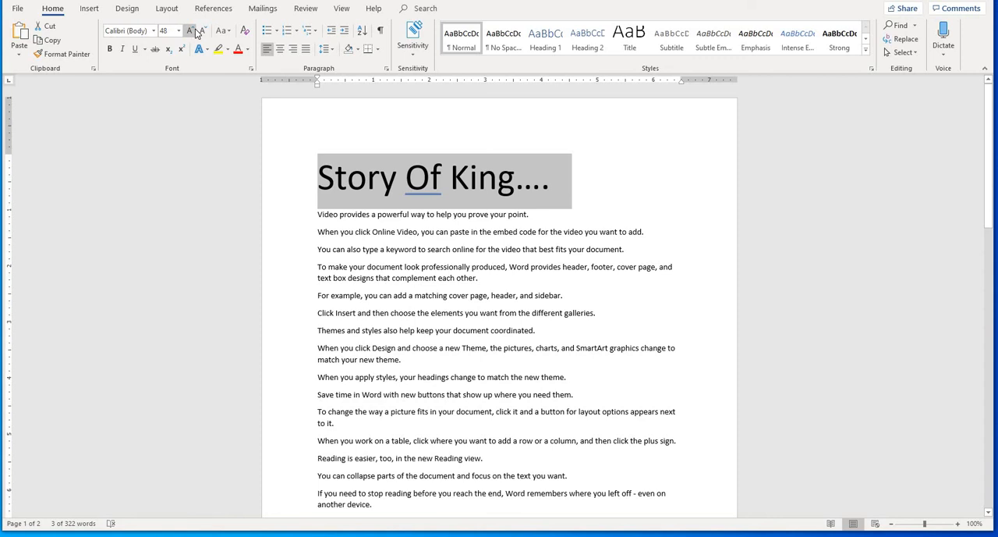
- Increase the title's font size in increments through 80, 200 and 350, and reduce it back to 340
click(190, 31)
click(190, 32)
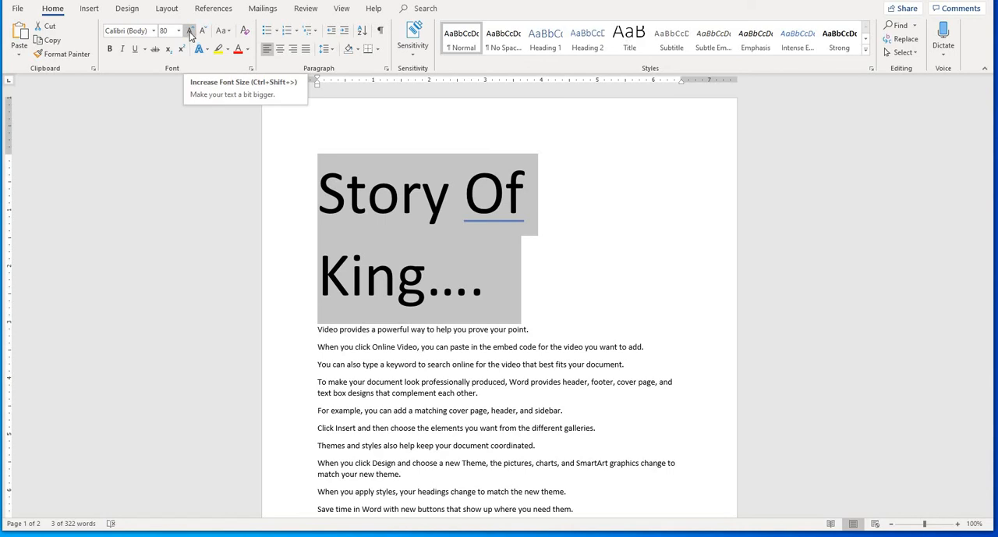
click(190, 31)
click(190, 31)
click(190, 31)
click(190, 31)
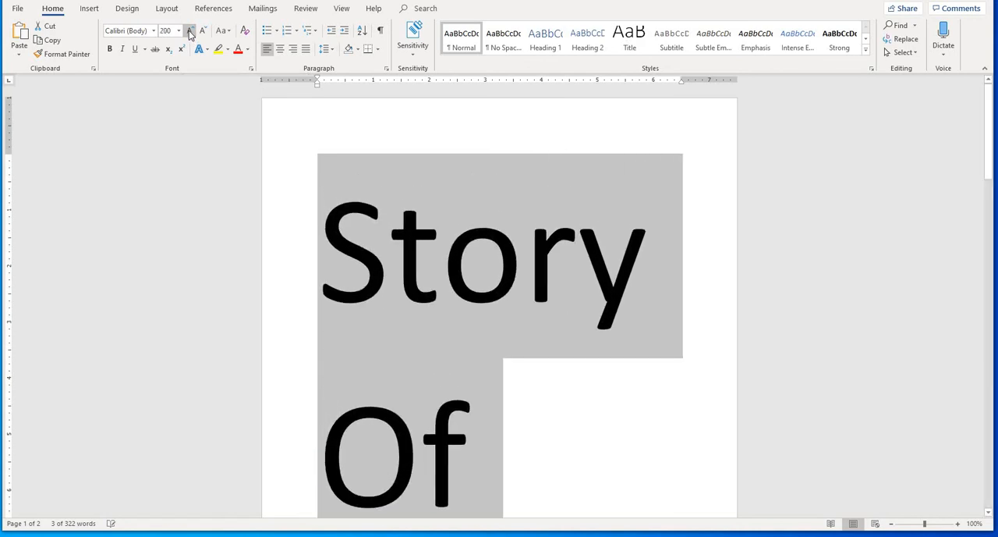
click(190, 32)
click(191, 31)
click(190, 31)
click(190, 31)
click(190, 31)
click(191, 31)
click(190, 31)
click(190, 31)
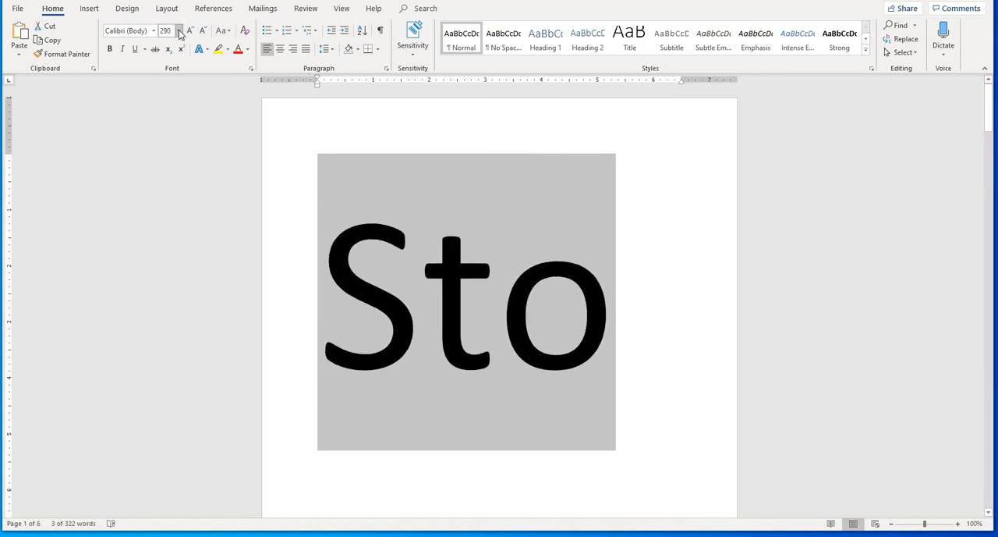
click(190, 31)
click(190, 31)
click(190, 31)
click(190, 31)
click(190, 31)
click(189, 31)
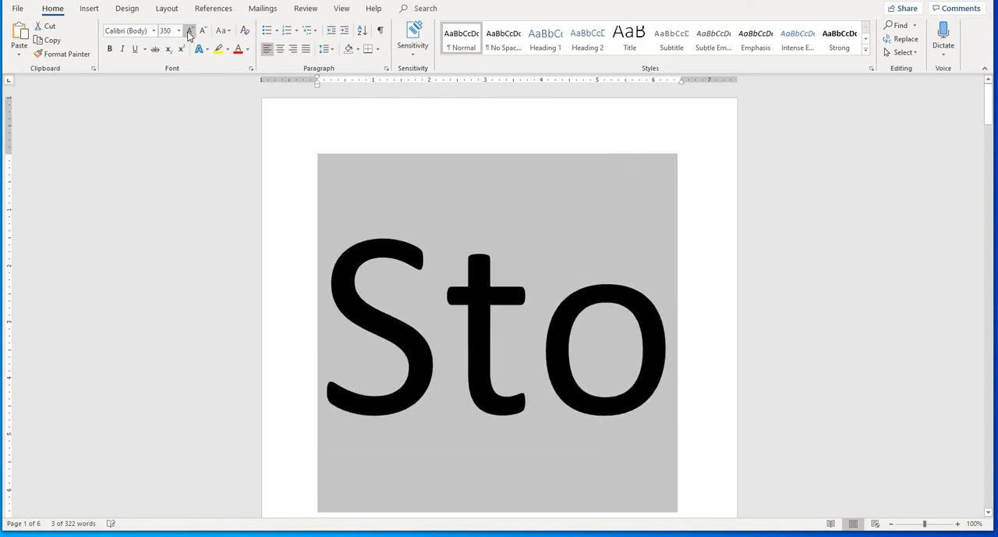
click(189, 31)
click(202, 31)
click(202, 31)
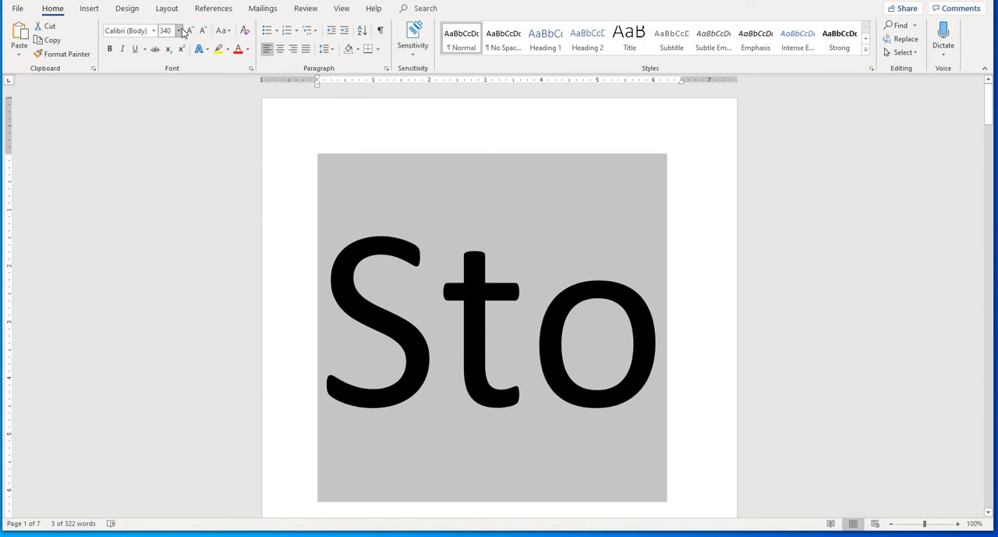
- Set the title's font size to 20 and deselect the title
click(180, 31)
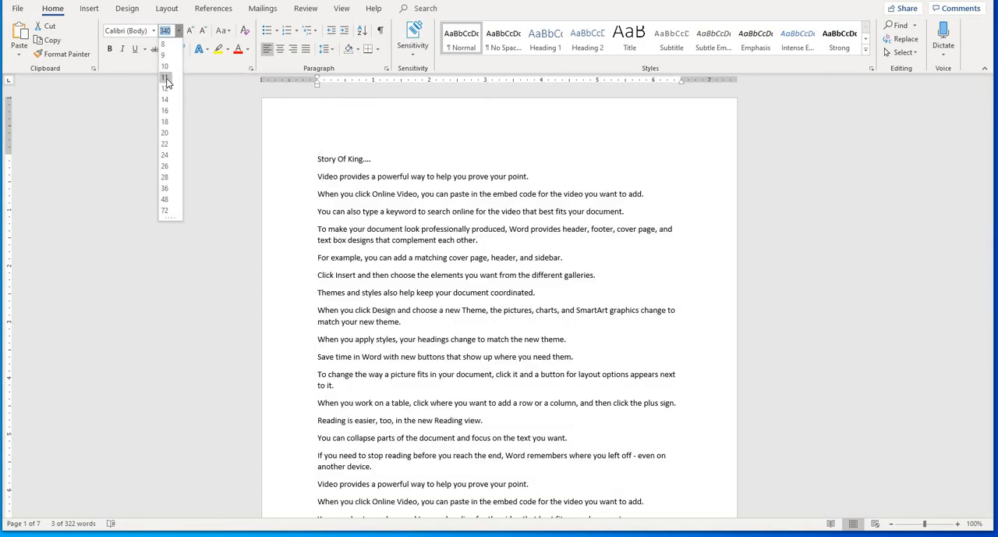
click(166, 133)
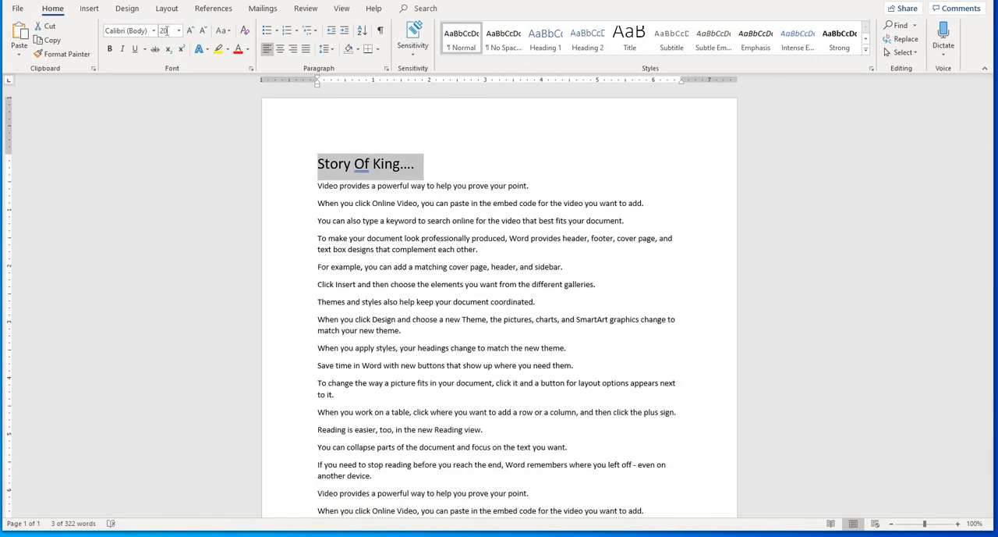
click(385, 189)
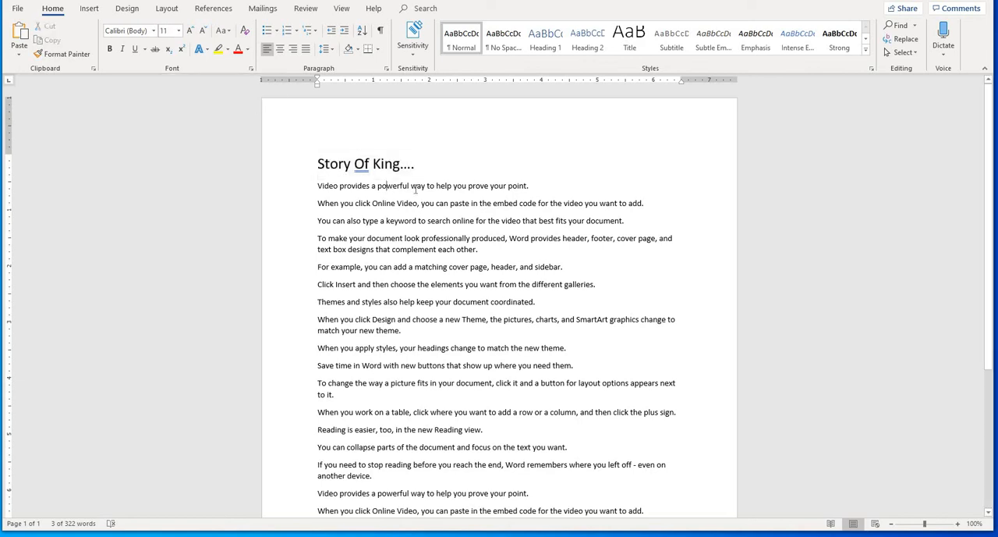
- Compare the font sizes of the title and the first paragraph by placing the cursor in or selecting each
drag(416, 190, 318, 187)
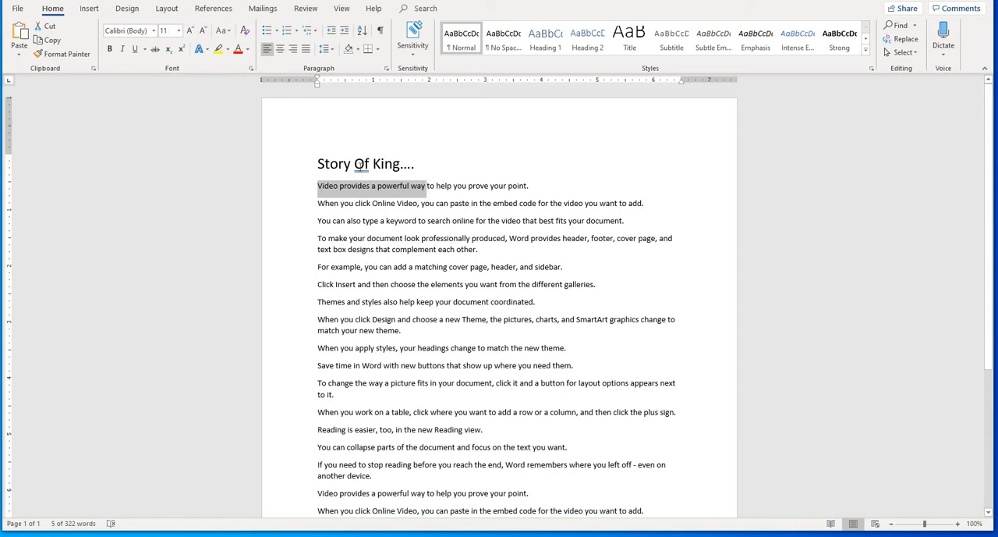
click(362, 168)
click(437, 168)
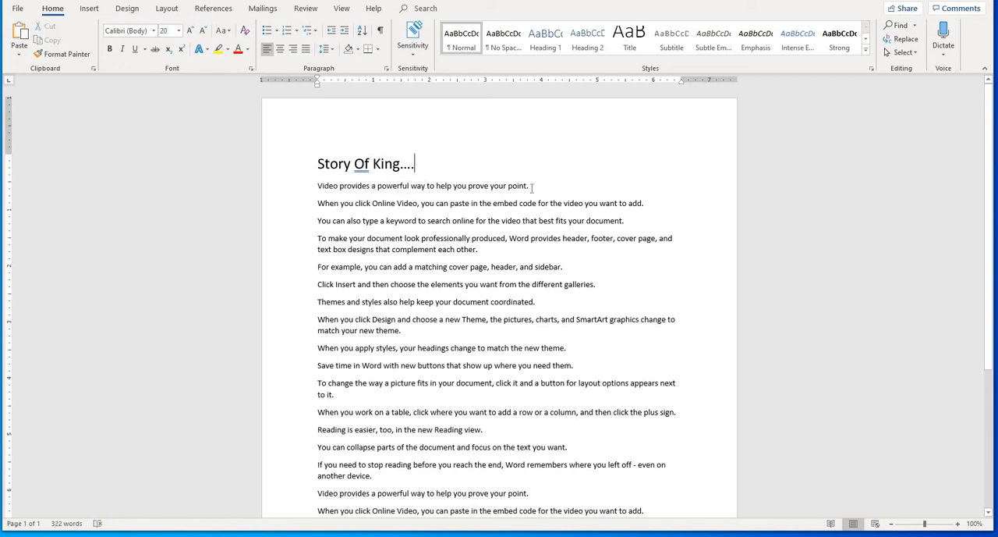
drag(530, 188, 318, 189)
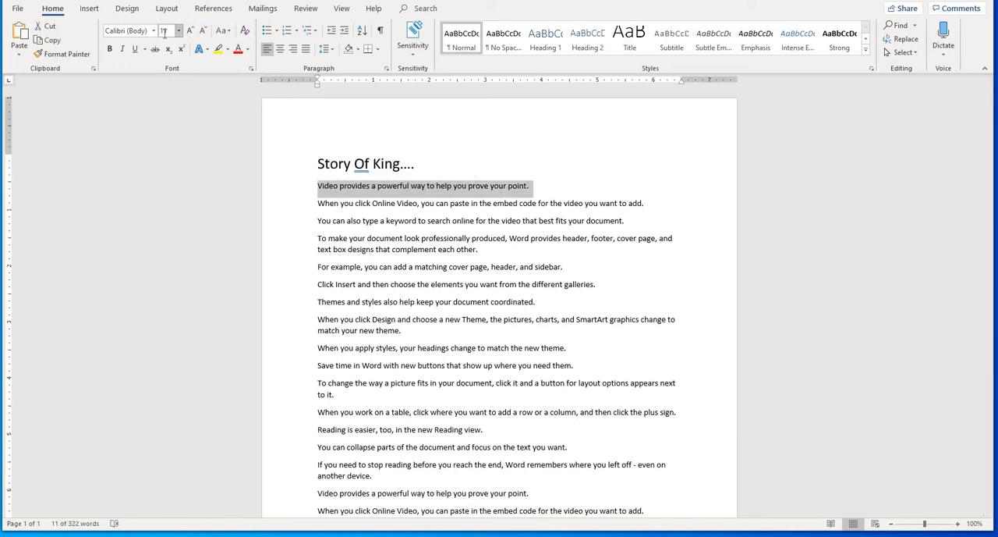
click(418, 166)
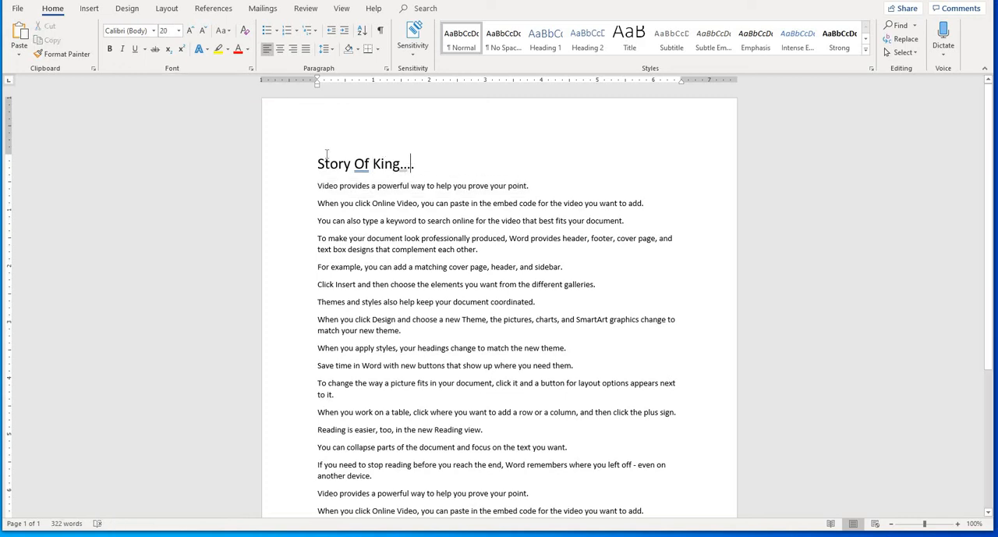
- Select the title and adjust its font size in increments, down to 16 and back up to 26
drag(422, 165, 313, 153)
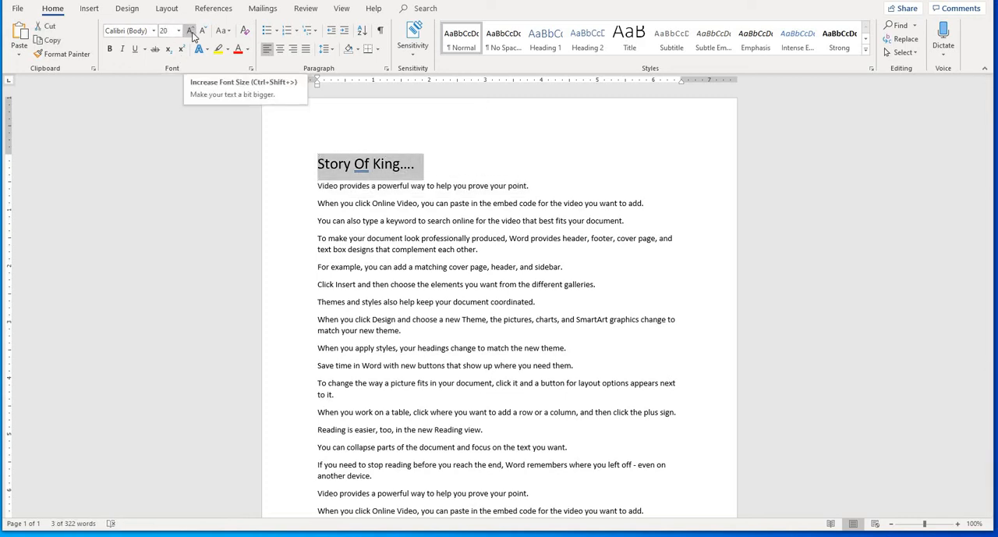
click(188, 32)
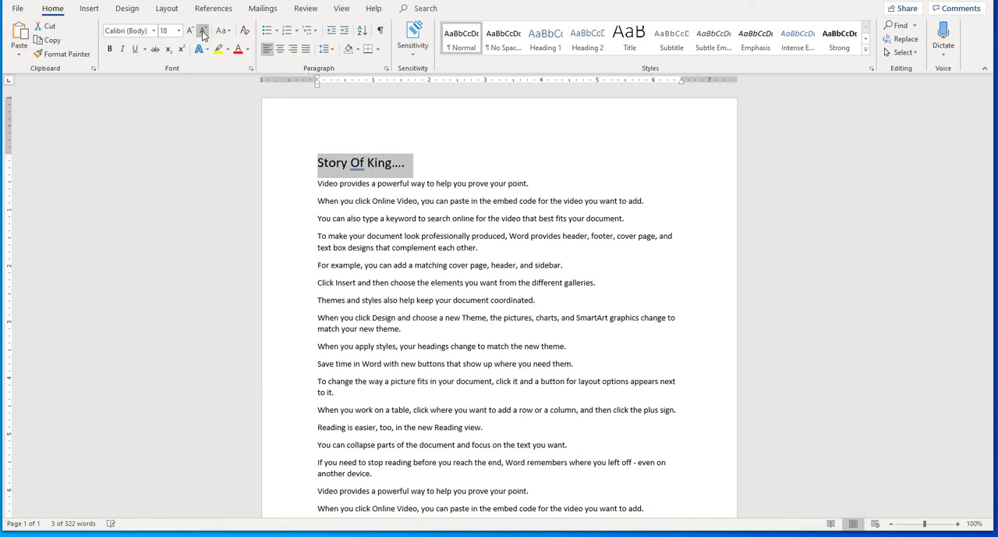
click(188, 32)
click(188, 31)
click(188, 31)
click(188, 31)
click(188, 32)
click(188, 31)
click(188, 31)
click(188, 31)
click(188, 31)
click(188, 31)
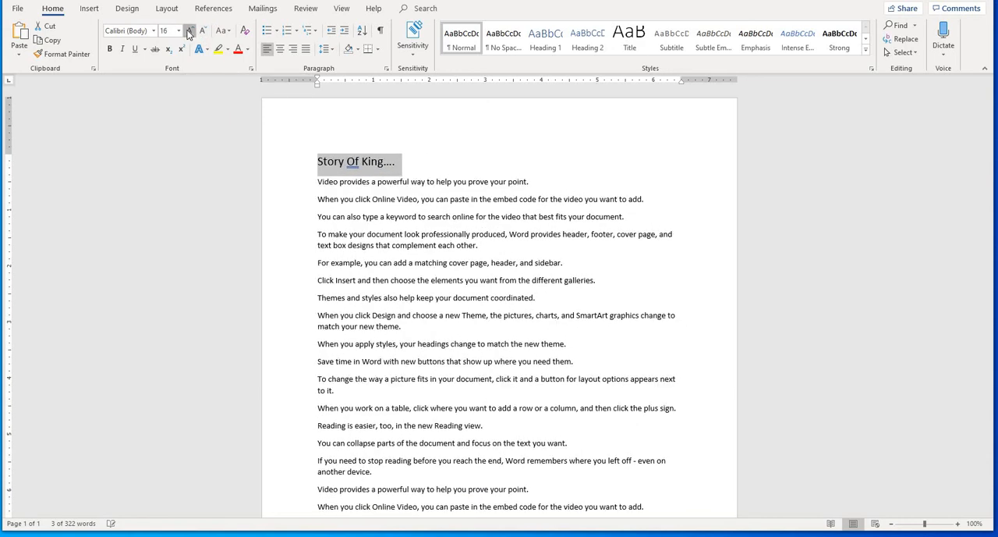
click(188, 31)
click(188, 31)
click(188, 31)
click(189, 32)
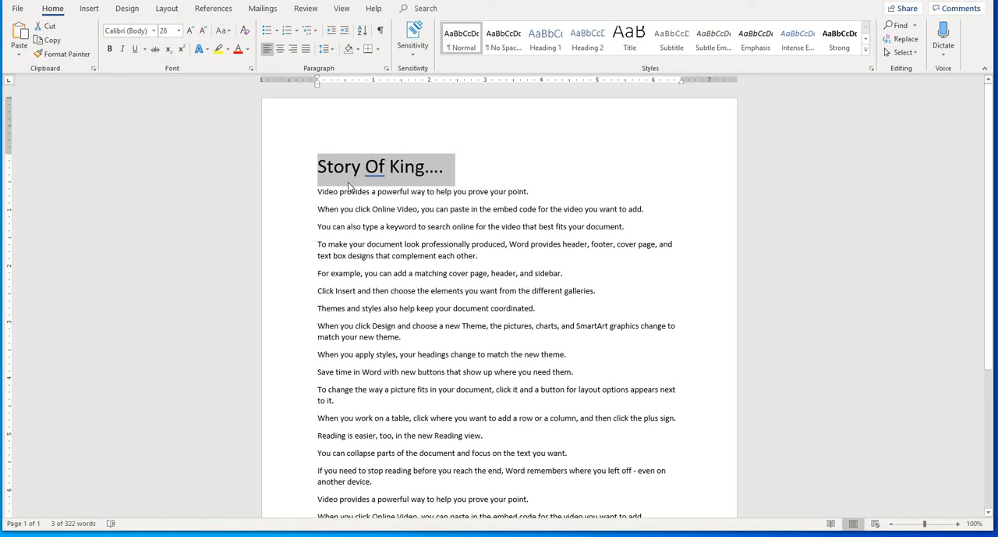
- Browse the font list and preview different fonts, such as Cooper Black, Curlz MT and Jokerman, on the selected title
click(155, 31)
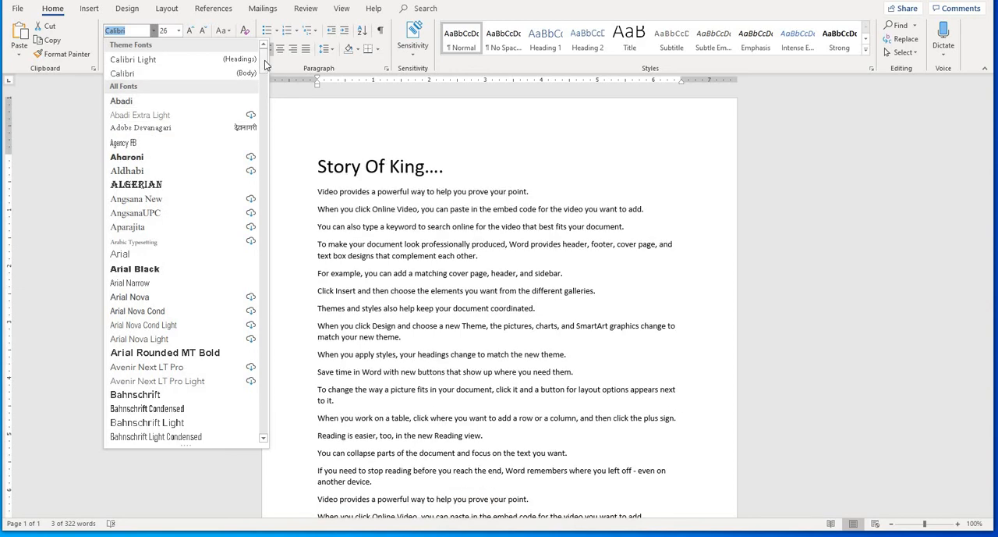
drag(265, 60, 262, 132)
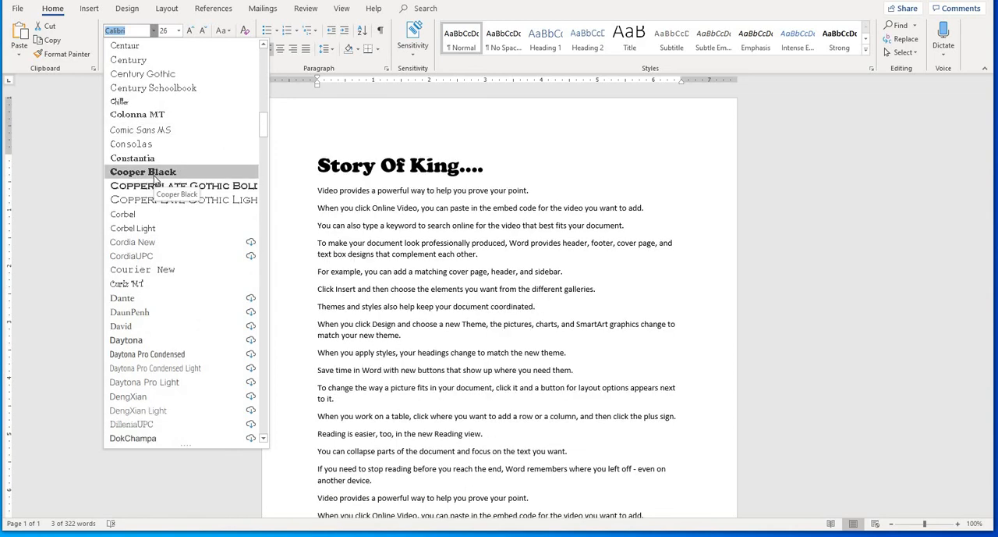
scroll(134, 249, down, 4)
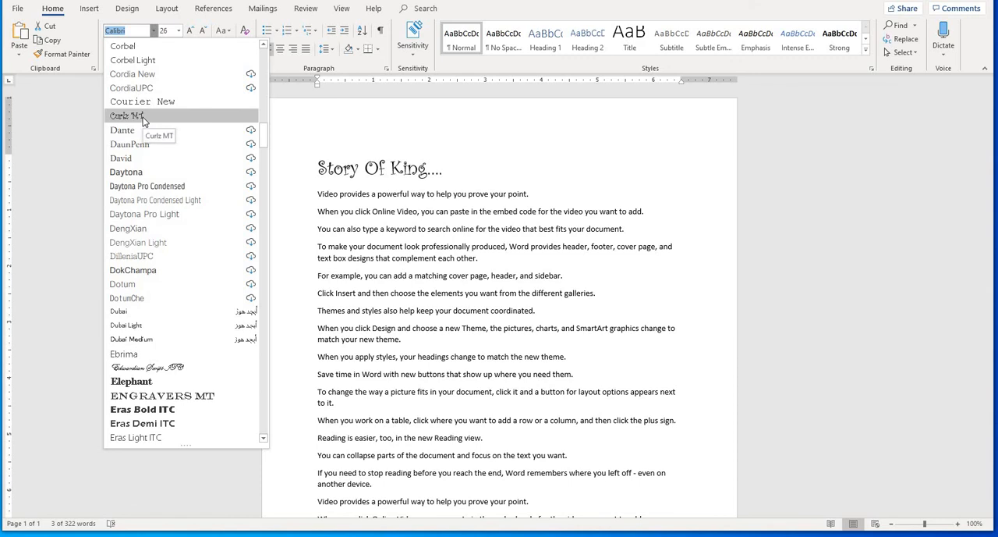
scroll(156, 281, down, 1)
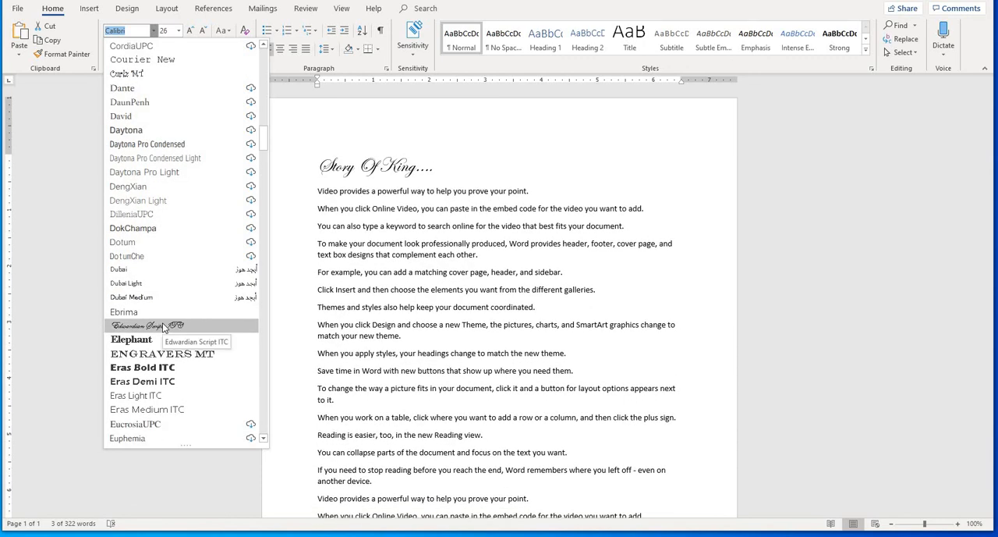
scroll(156, 344, down, 8)
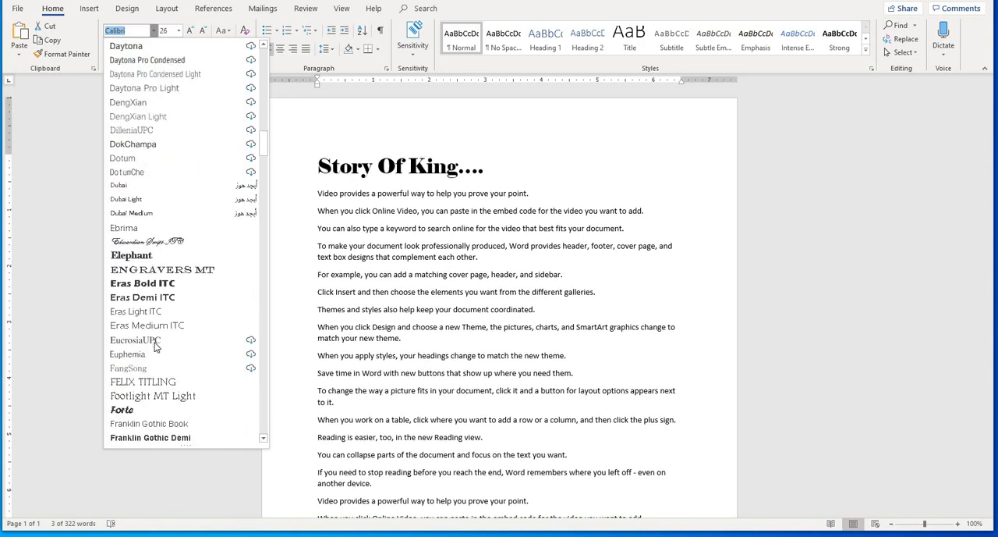
scroll(152, 347, down, 10)
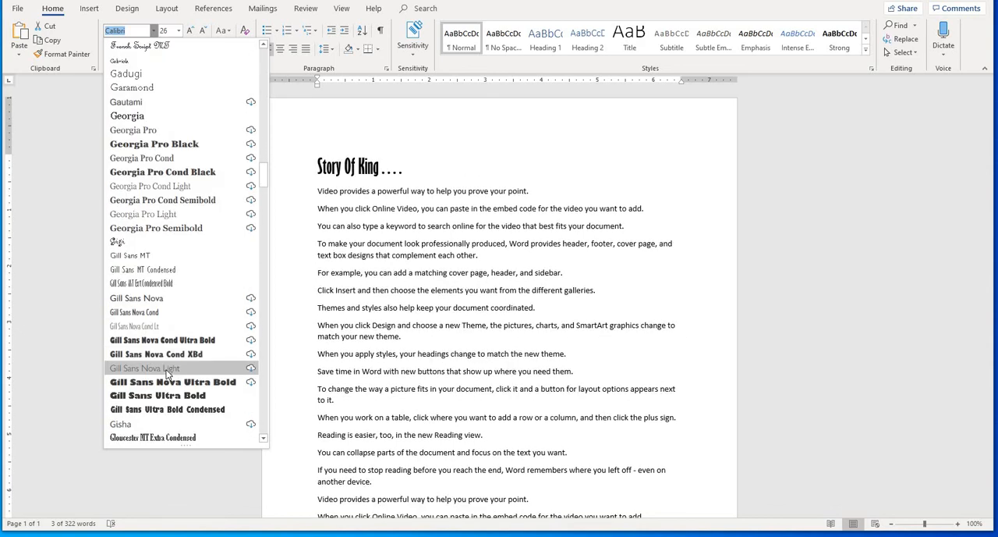
scroll(167, 383, down, 15)
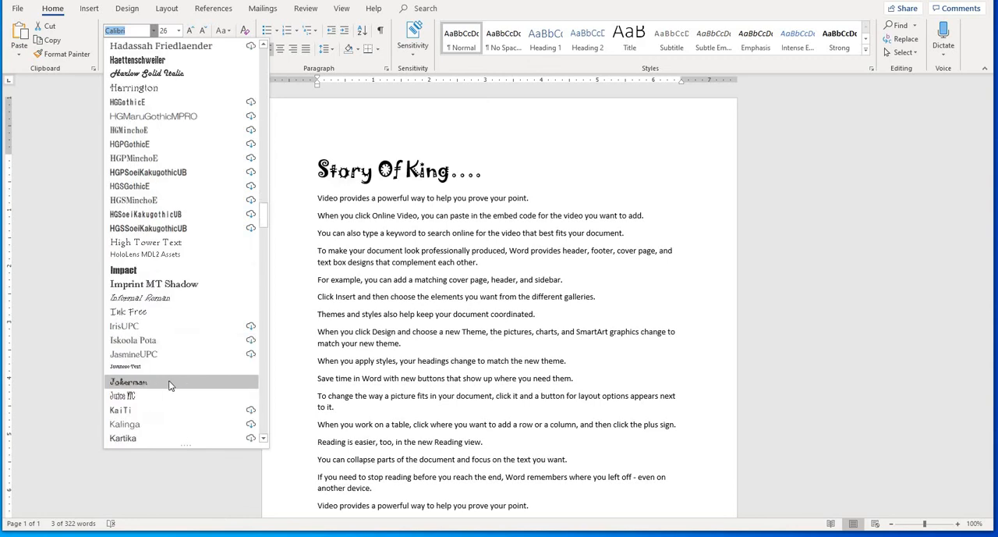
drag(269, 230, 252, 41)
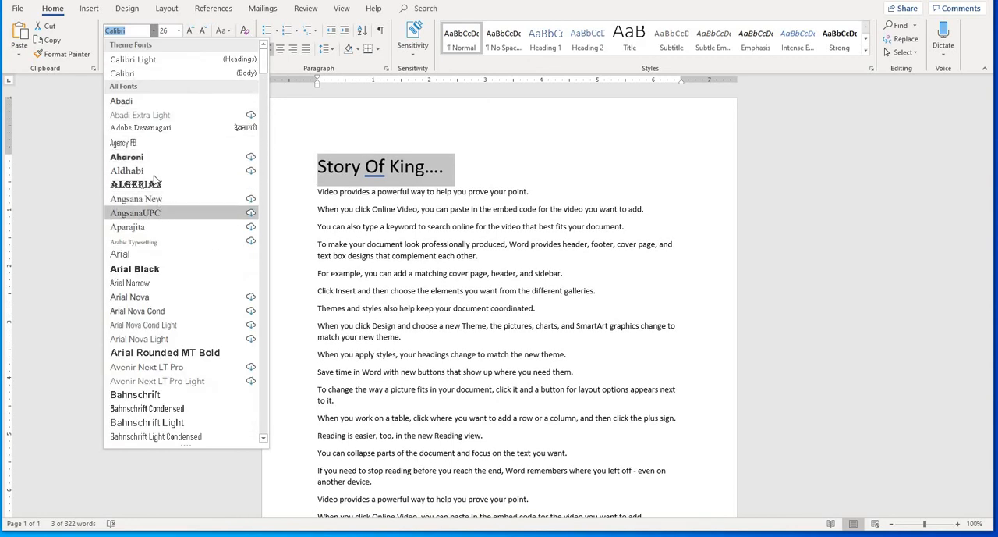
- Set the title's font to Brush Script MT and deselect the title
scroll(158, 328, down, 10)
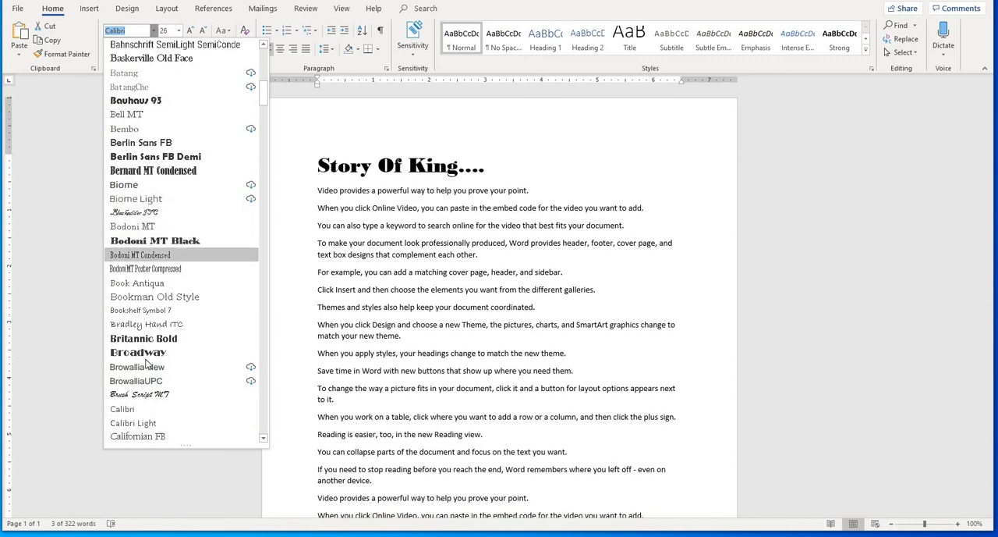
scroll(145, 363, down, 4)
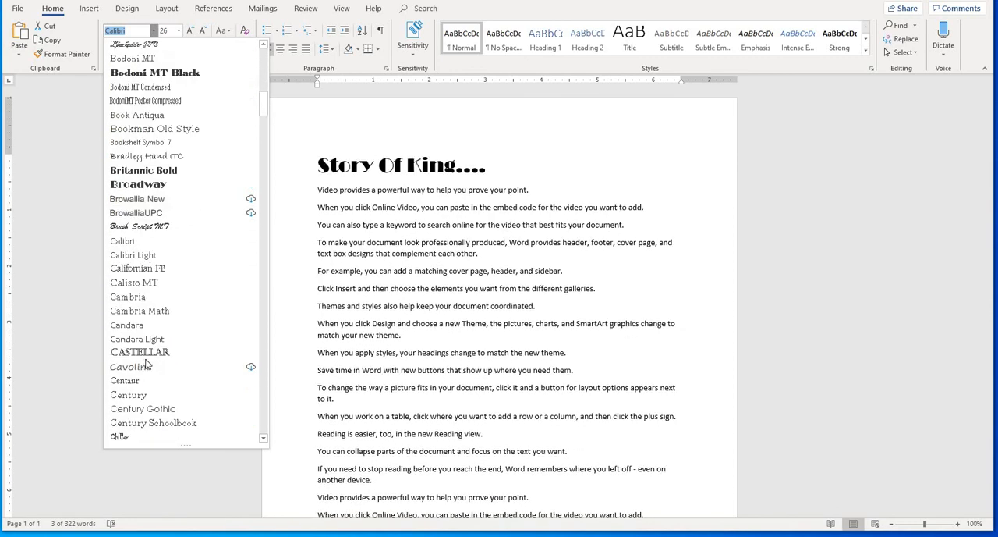
click(148, 228)
click(404, 243)
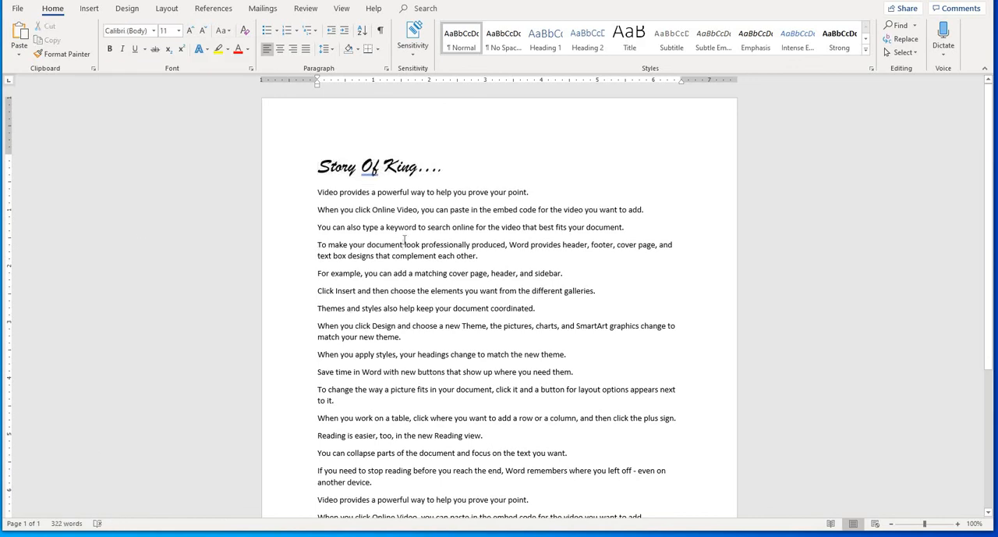
- Select the whole title line and clear all of its formatting
click(444, 170)
drag(452, 170, 316, 161)
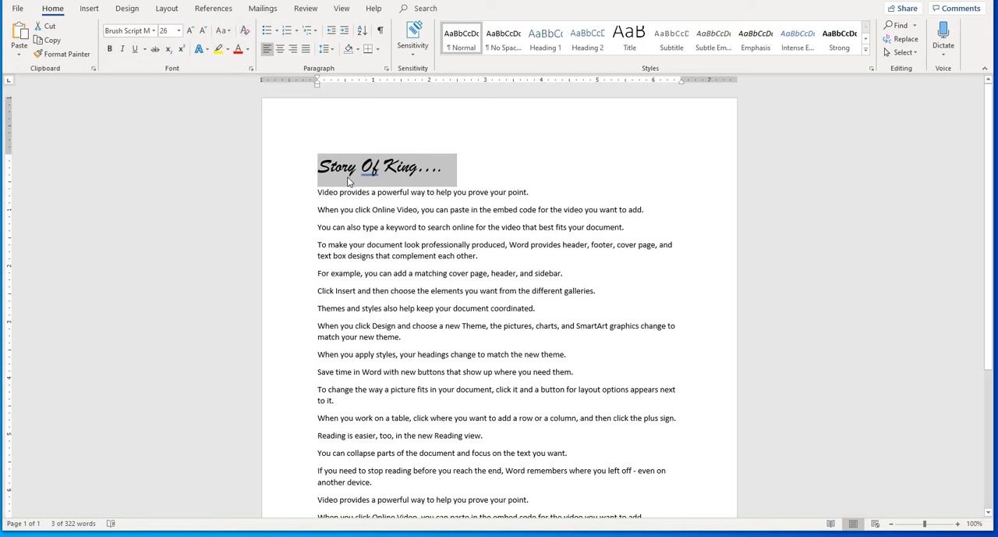
click(244, 34)
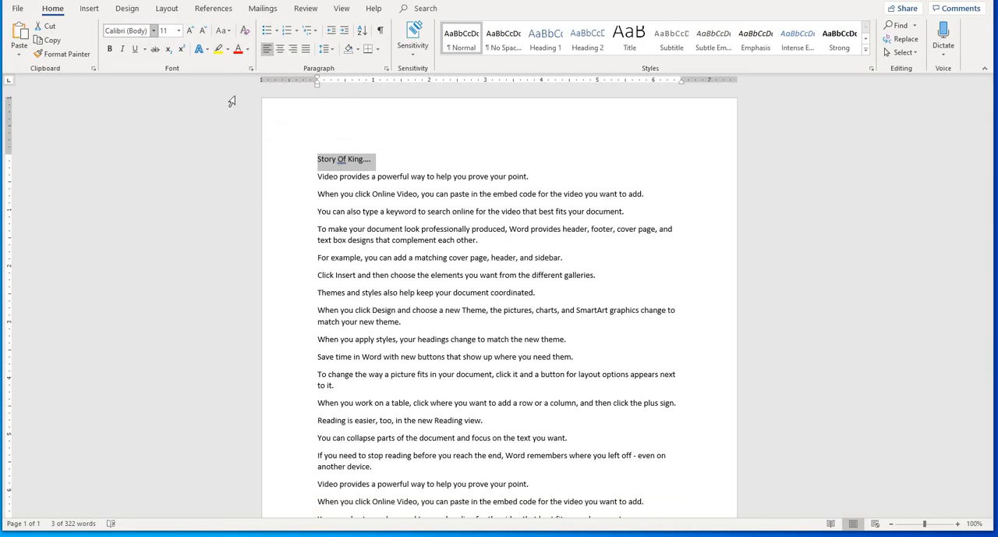
- Increase the selected title's font size in increments up to 26
click(190, 30)
click(191, 31)
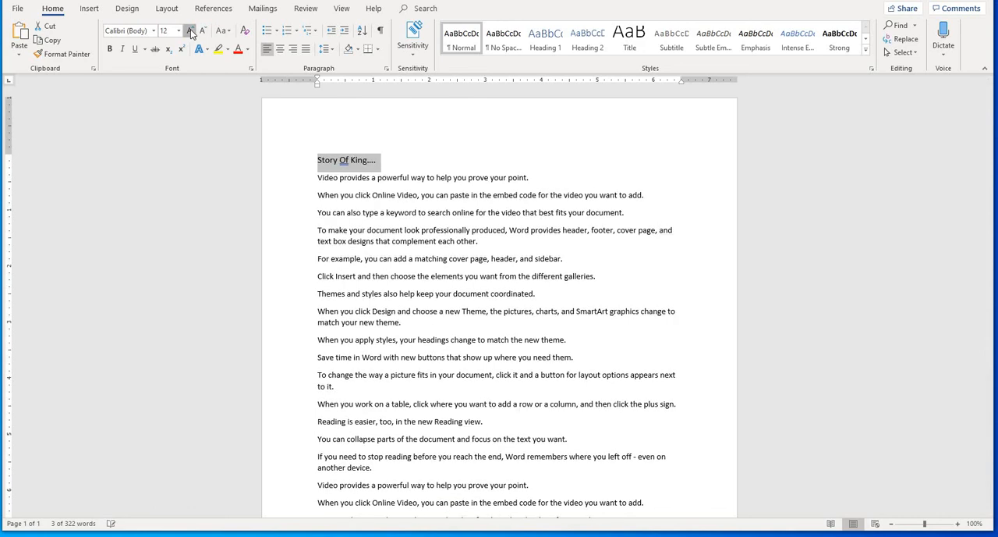
click(191, 31)
click(190, 30)
click(190, 30)
click(191, 30)
click(190, 31)
click(191, 30)
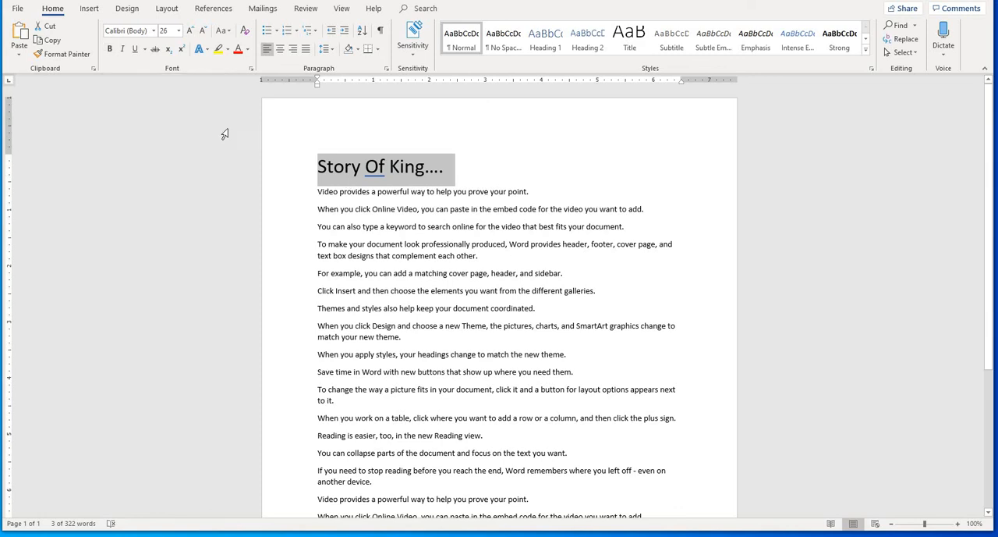
- Try bold on the selected title, switching it on and off twice
click(108, 50)
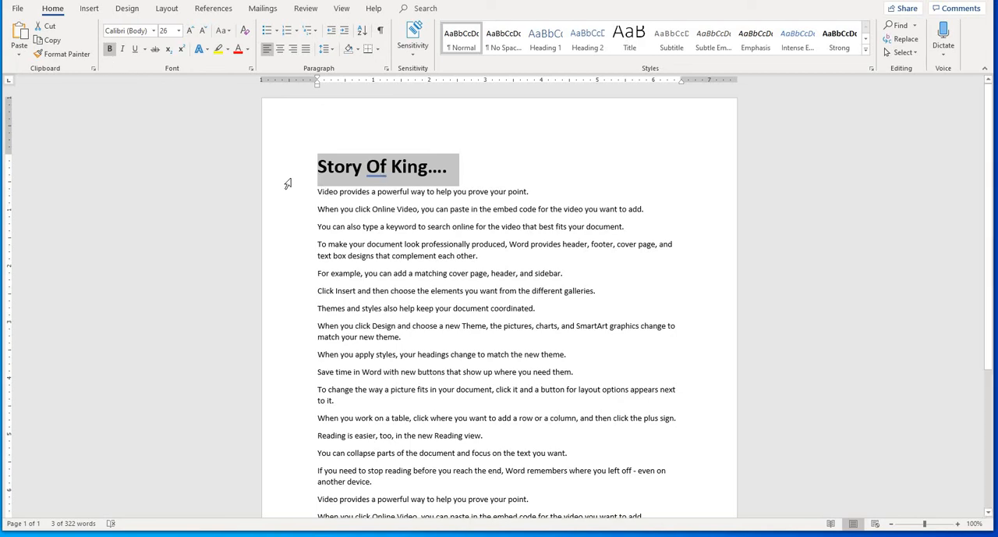
click(110, 49)
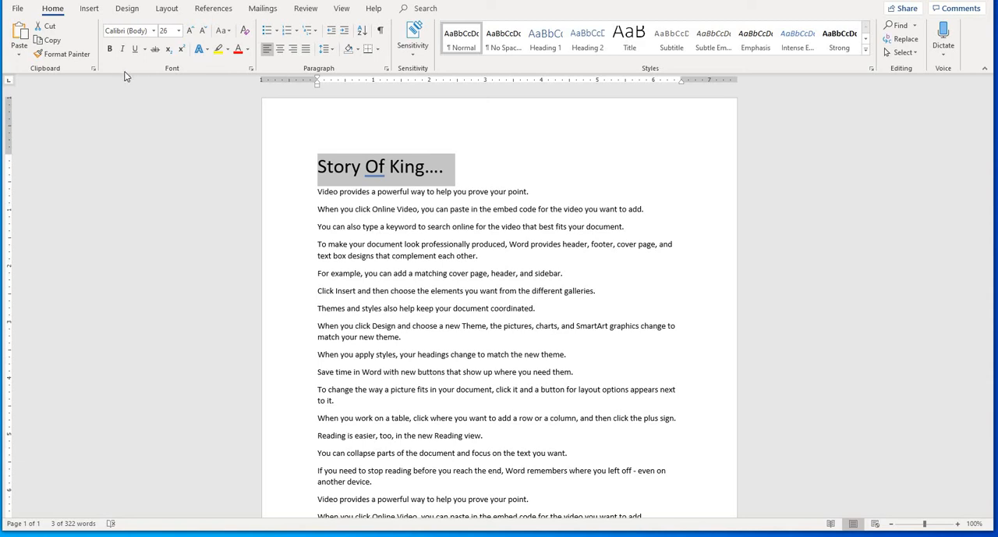
key(ctrl+b)
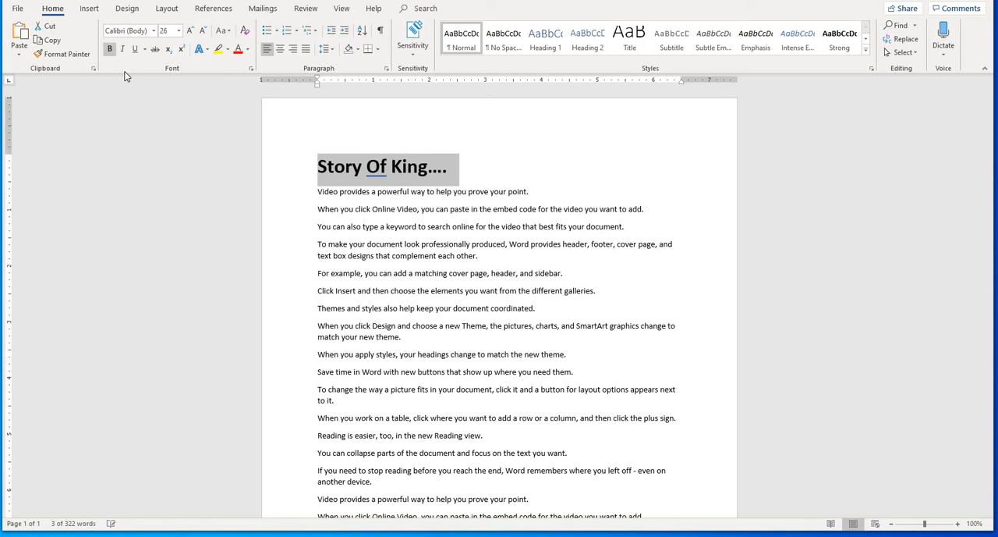
key(ctrl+b)
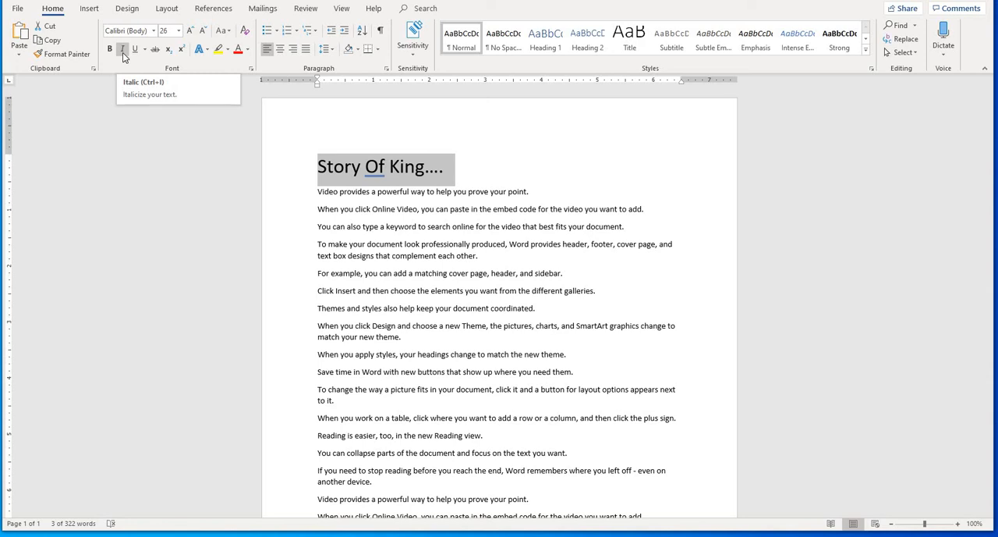
- Try italic on the selected title, toggling it repeatedly and leaving it off
click(135, 49)
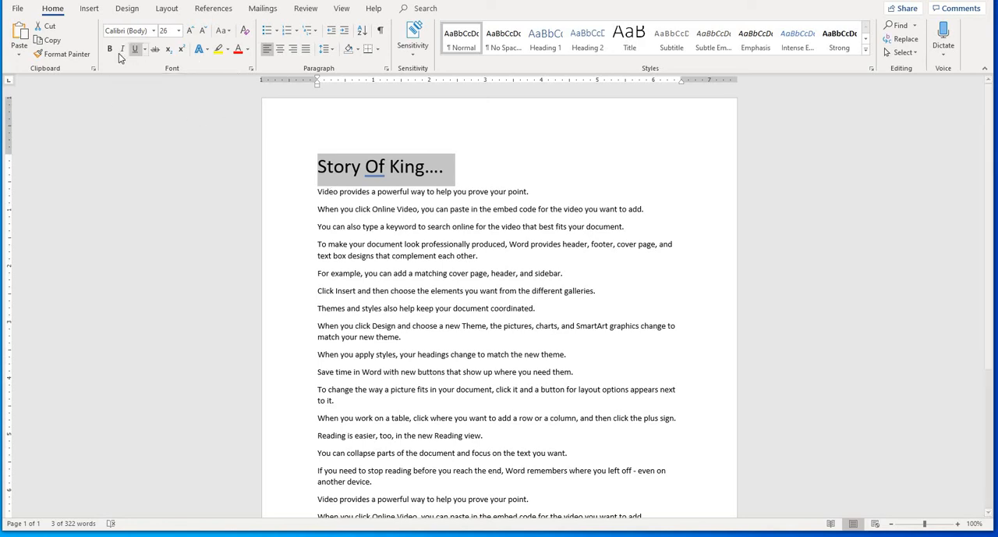
click(122, 49)
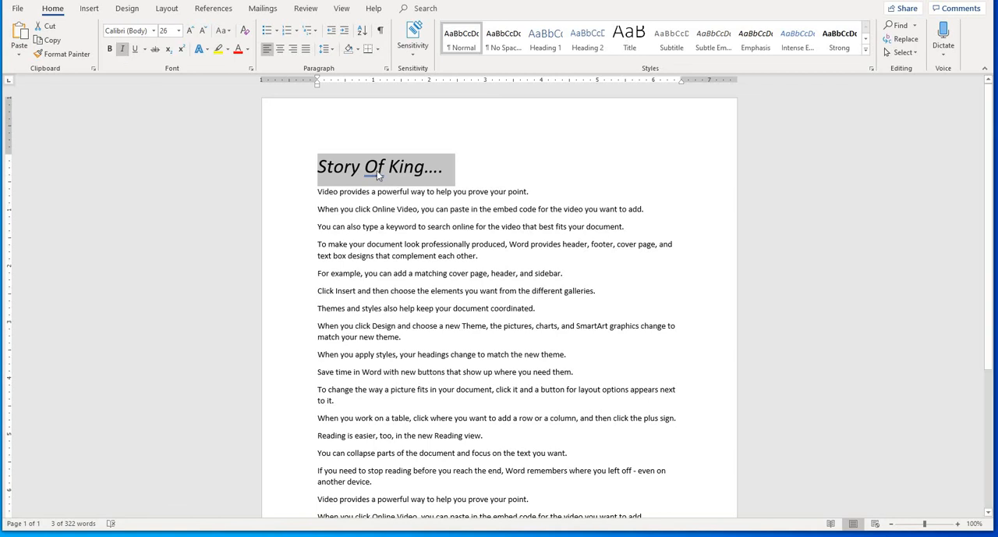
click(123, 51)
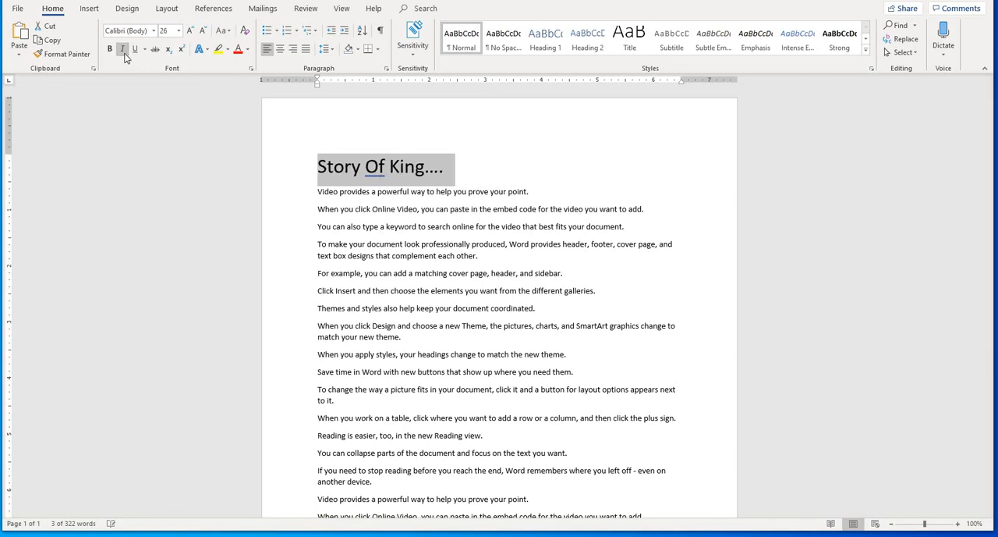
click(124, 52)
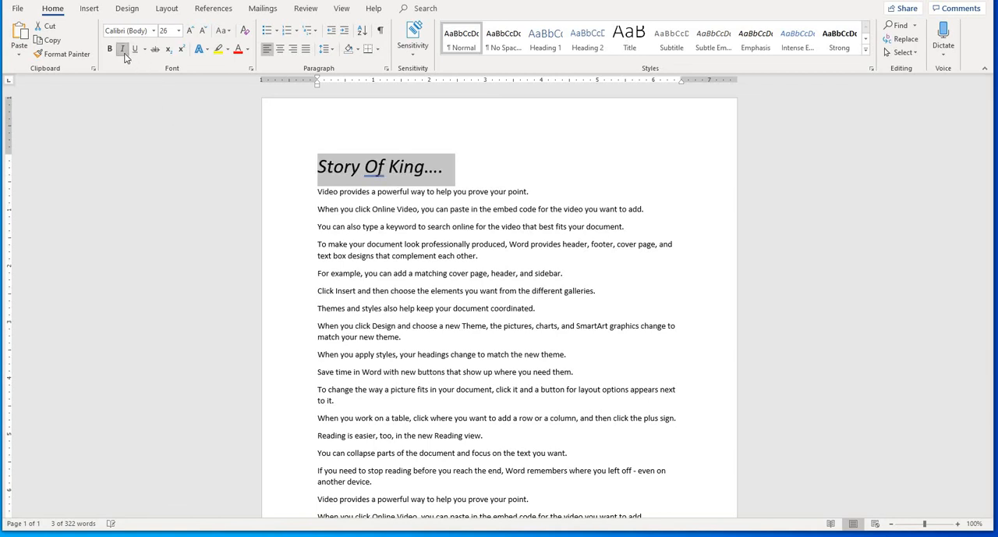
click(123, 52)
click(123, 51)
click(124, 51)
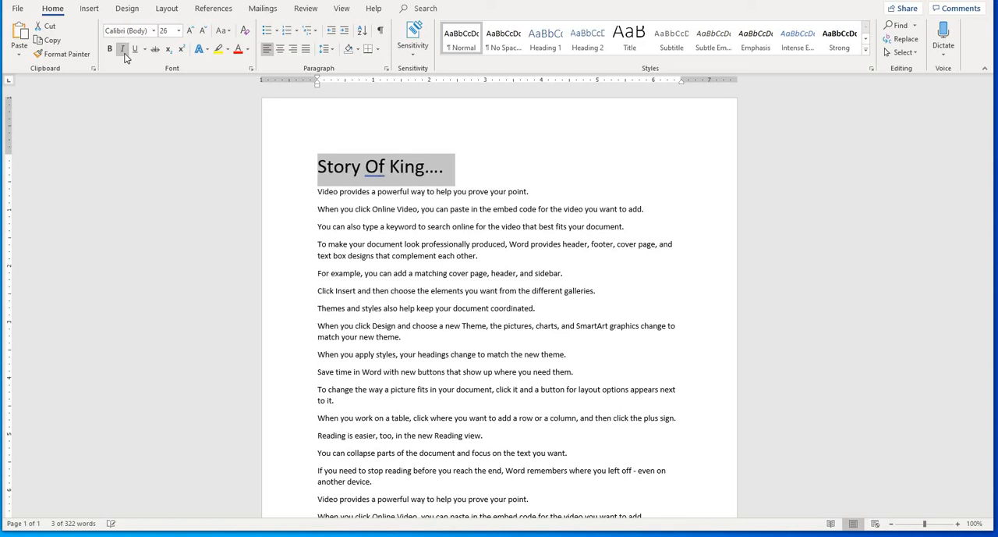
click(123, 52)
click(124, 51)
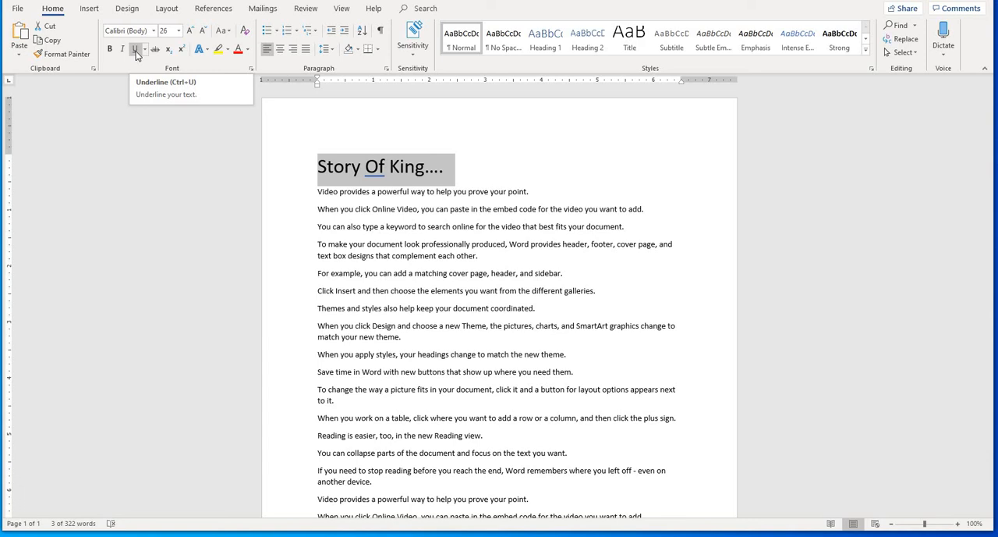
- Try the standard underline on the selected title, toggling it and leaving it off
click(135, 50)
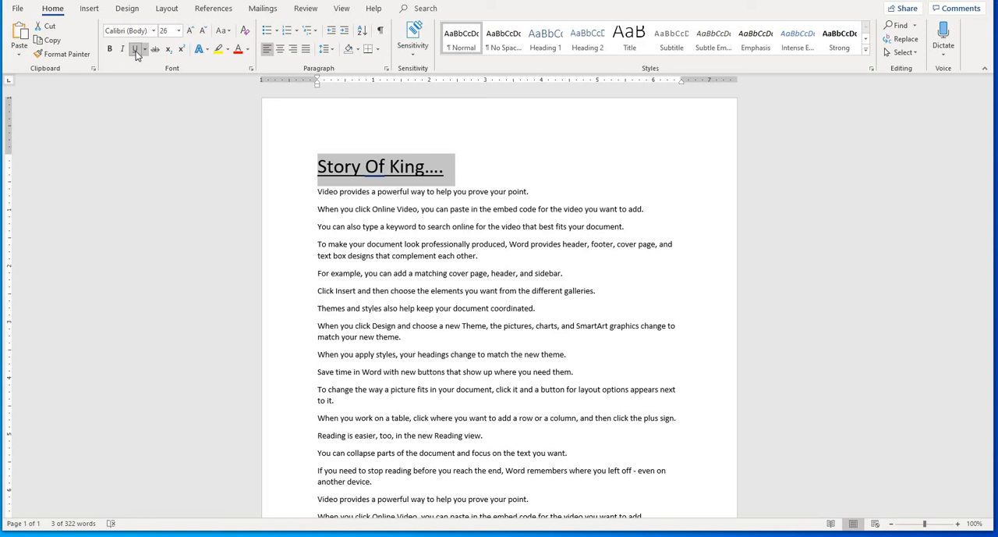
click(136, 51)
click(137, 51)
click(137, 51)
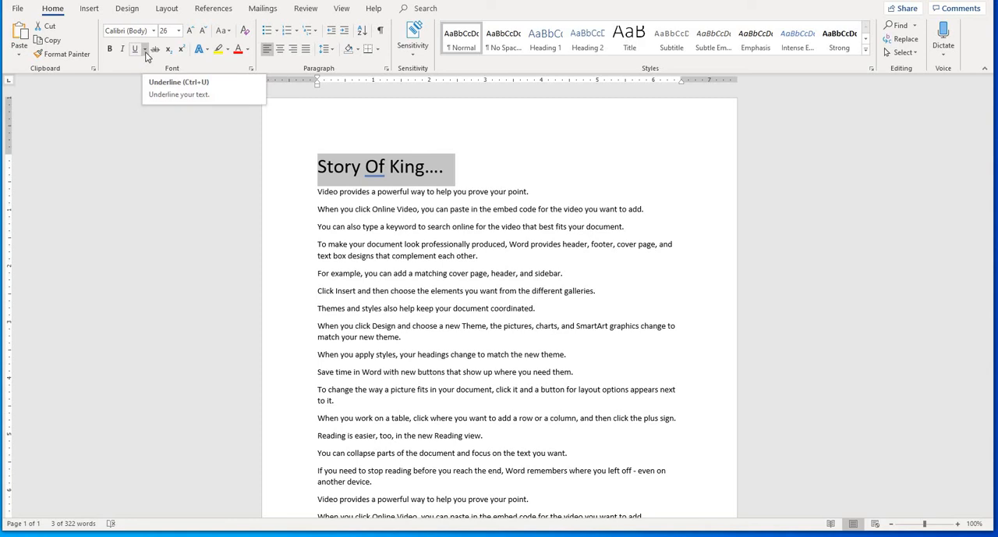
- Try a thick underline in a blue theme colour on the title, and remove the underline again
click(145, 49)
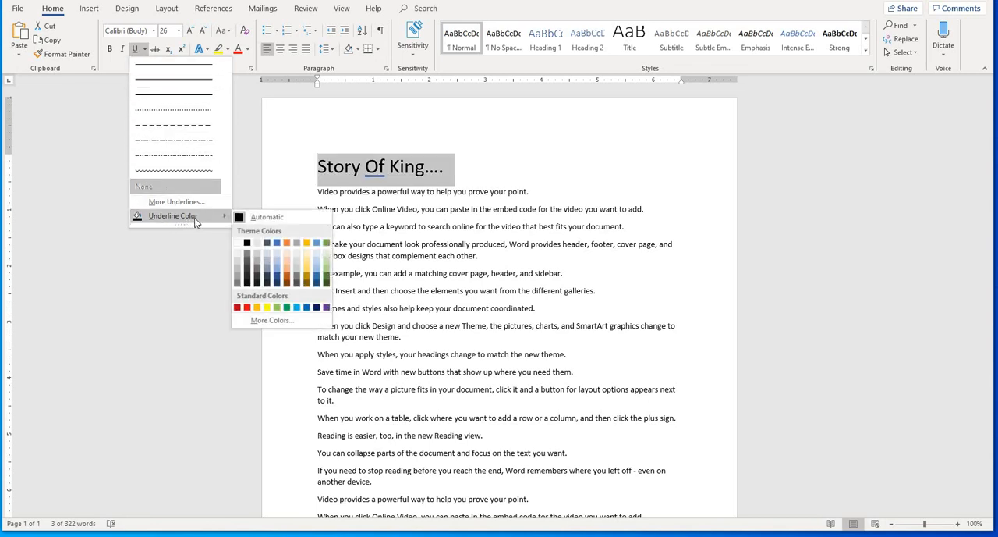
click(178, 95)
click(145, 48)
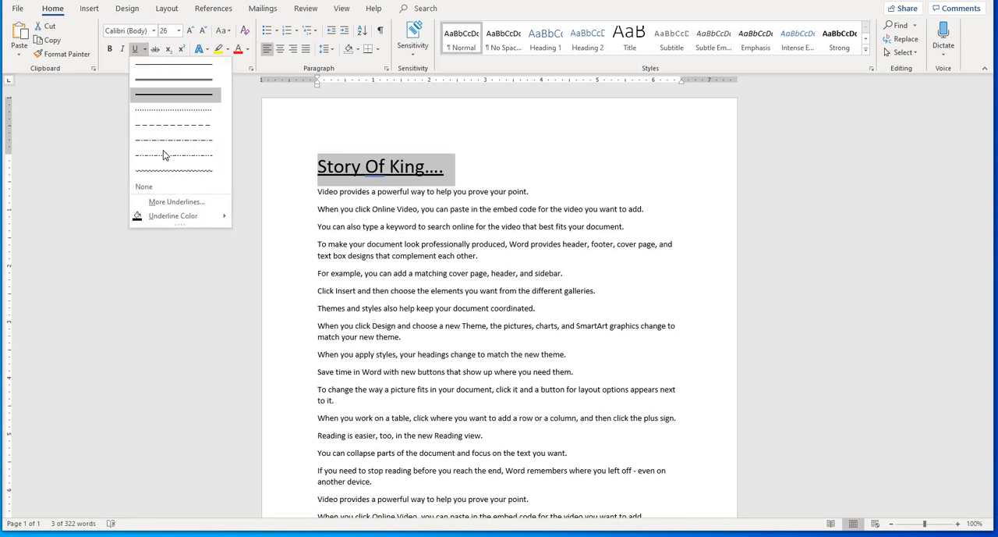
mouse_move(167, 216)
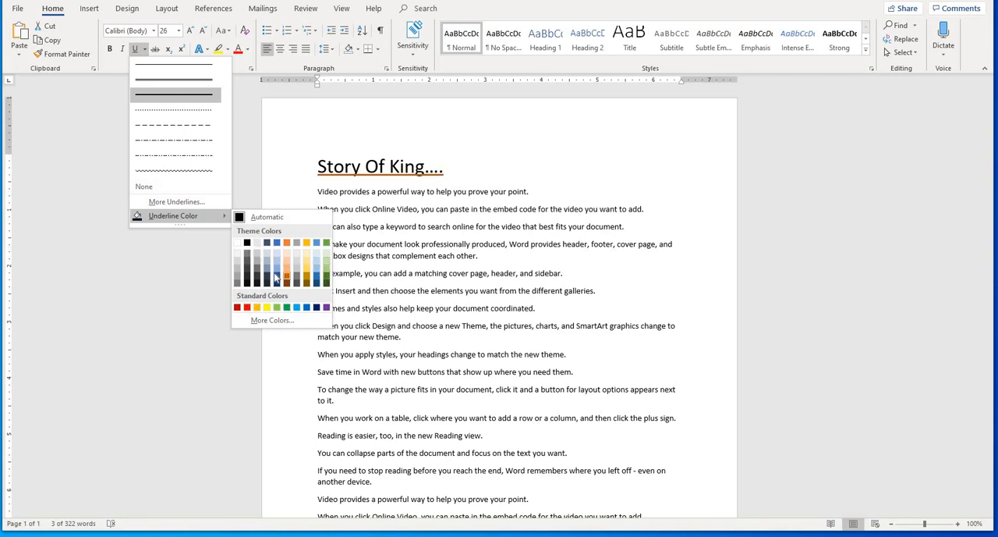
click(276, 270)
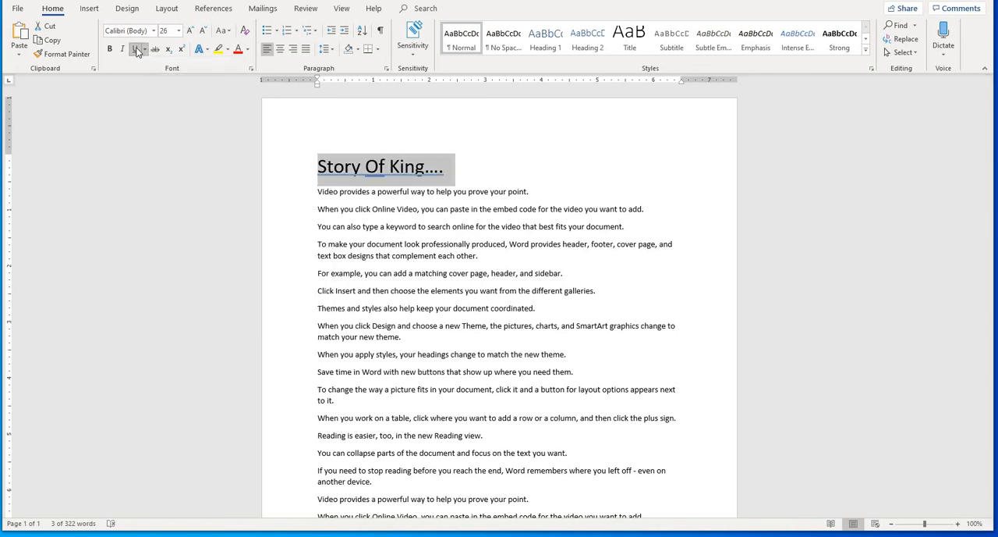
click(137, 51)
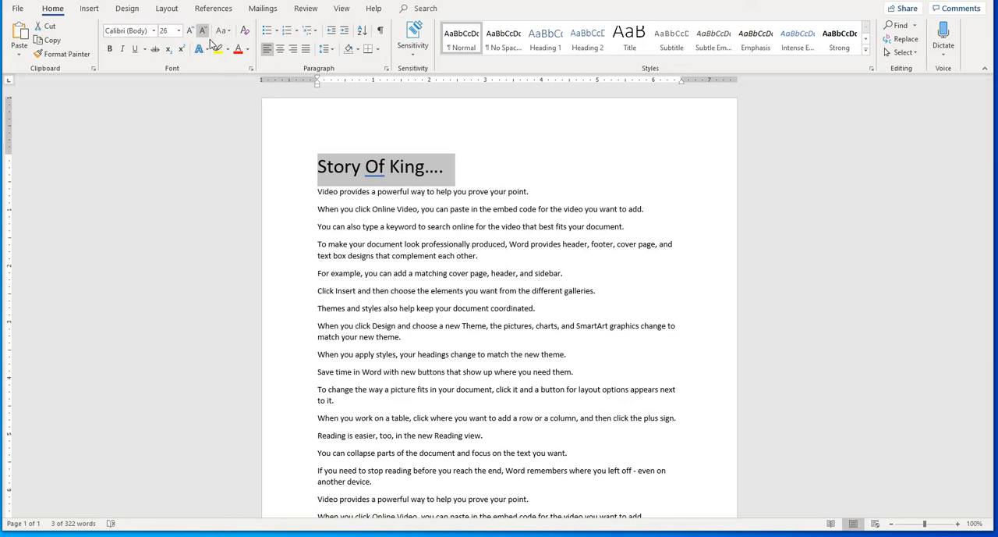
- Examine the basic and advanced settings in the Font dialog for the title, and close it without changes
click(252, 69)
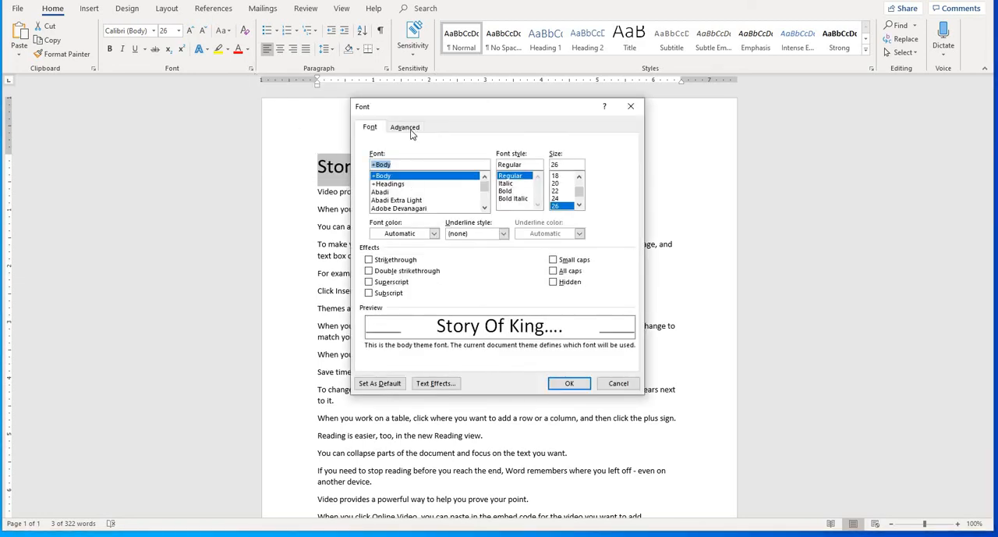
click(408, 128)
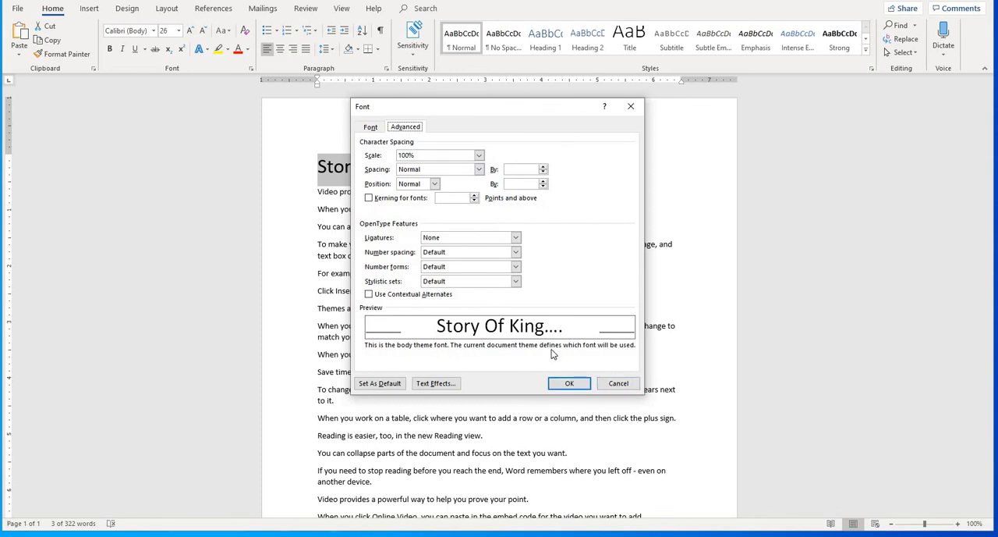
click(619, 383)
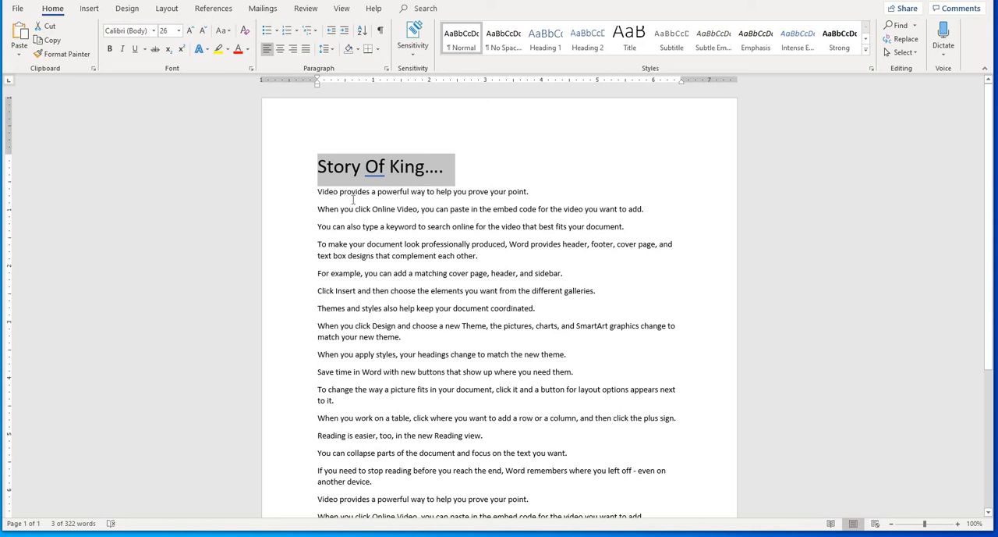
- Correct the flagged word "Of" in the title to "of" with the suggested correction, and place the cursor in the first paragraph
click(414, 194)
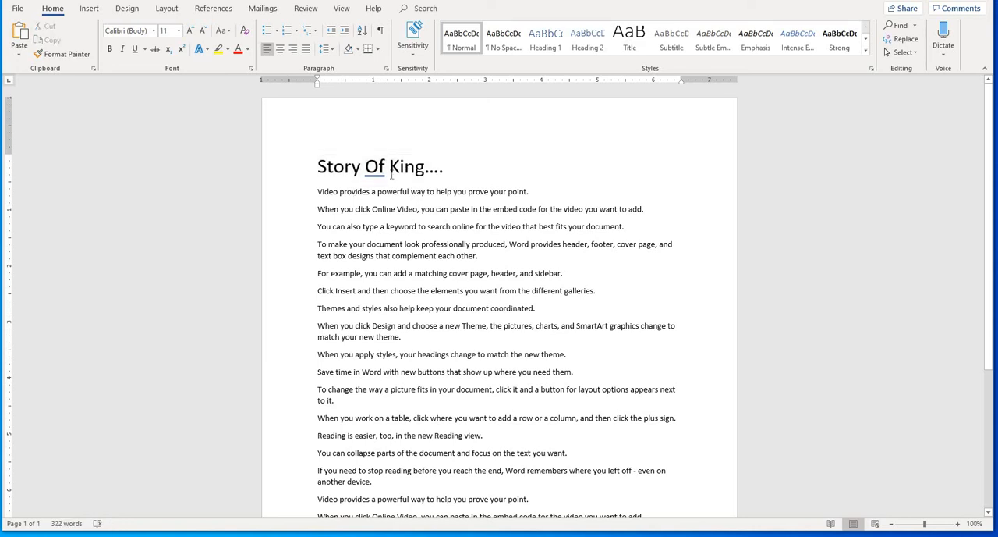
click(403, 171)
click(379, 173)
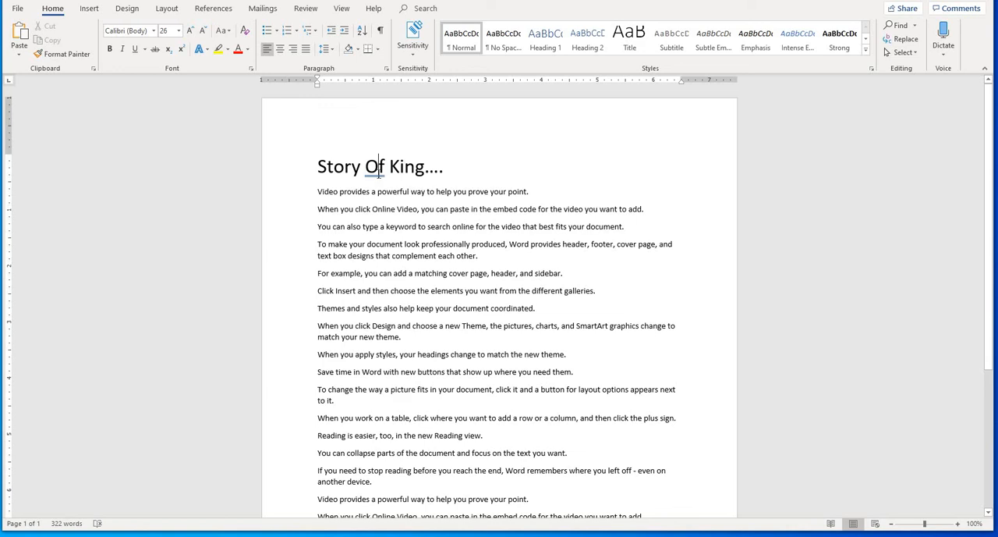
right_click(378, 176)
click(405, 203)
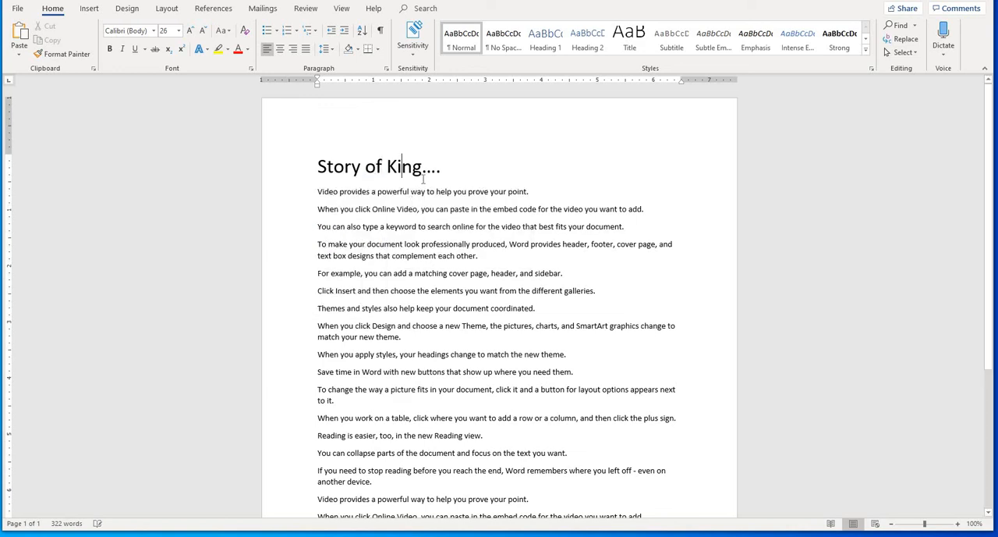
click(444, 192)
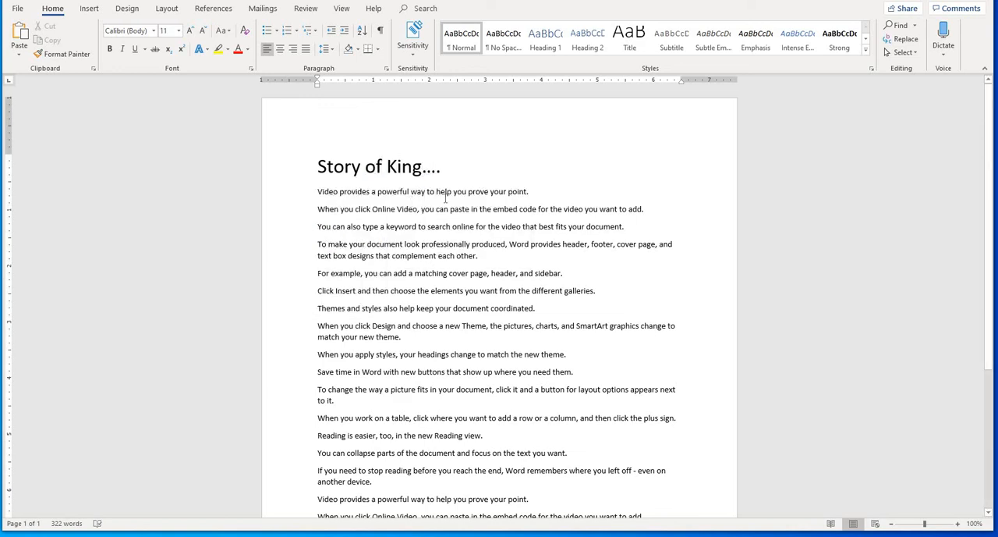